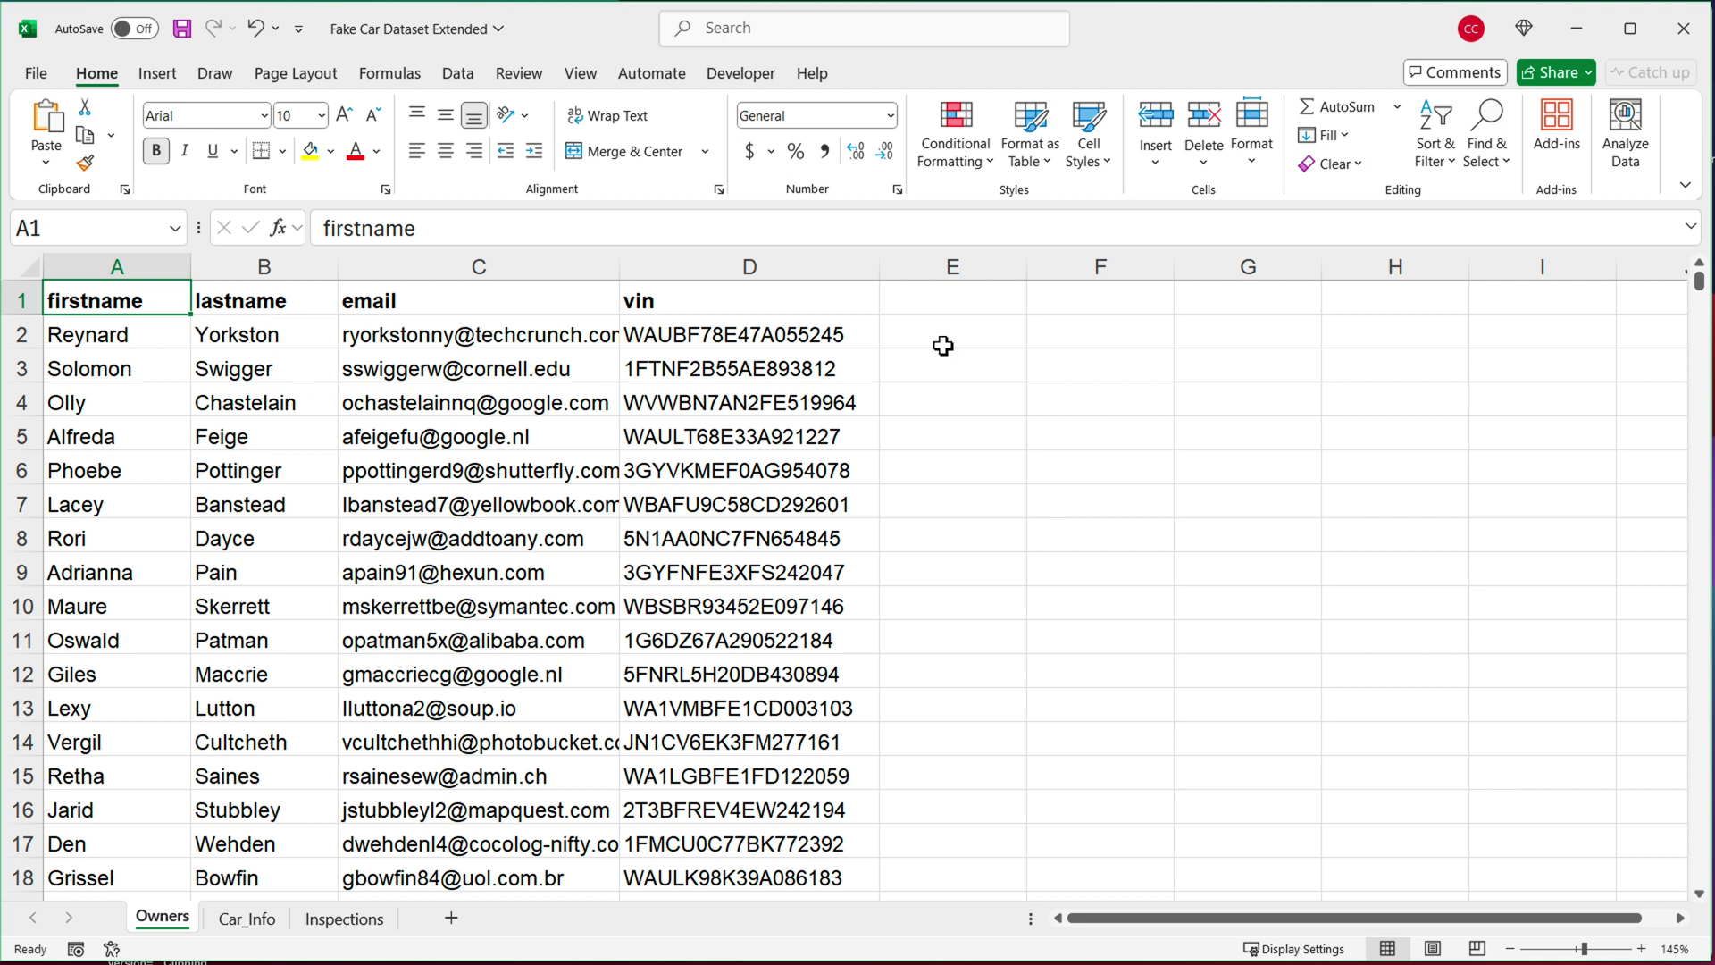
Select cell E2 on the Owners sheet, beside the first owner's VIN.
{"action": "left_click", "coordinate": [943, 346]}
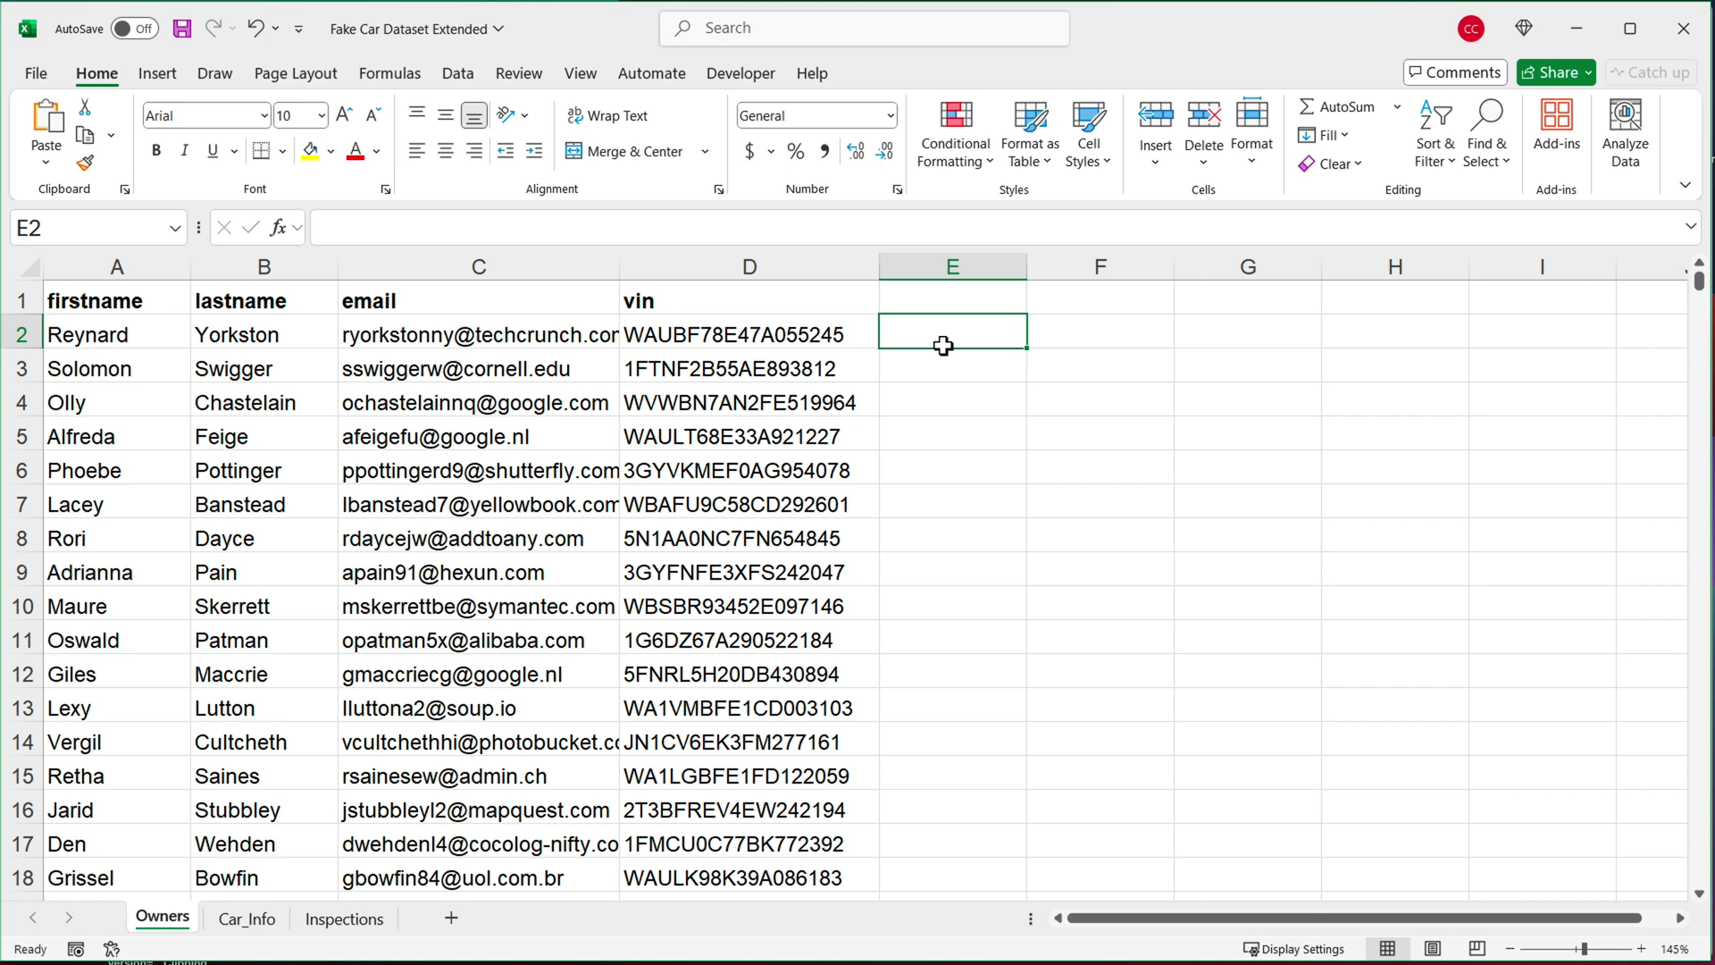
{"action": "type", "text": "="}
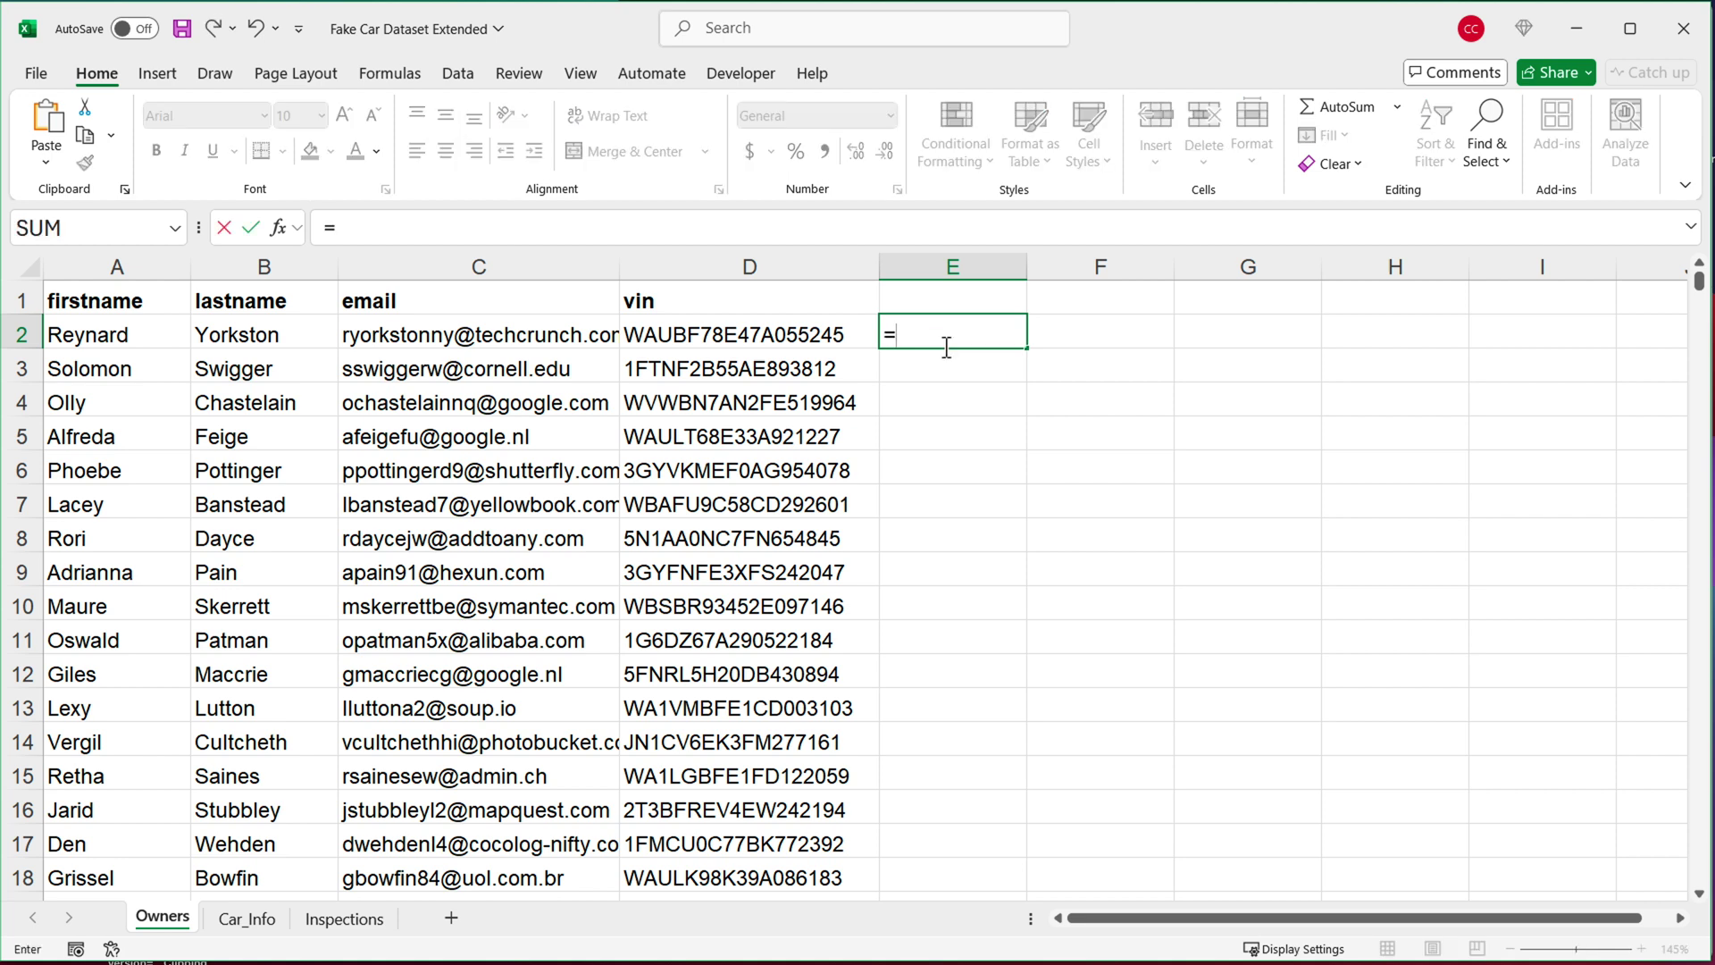
{"action": "type", "text": "XL"}
Enter an XLOOKUP in E2 matching D2 against Car_Info column A, returning color column E.
{"action": "key", "text": "Tab"}
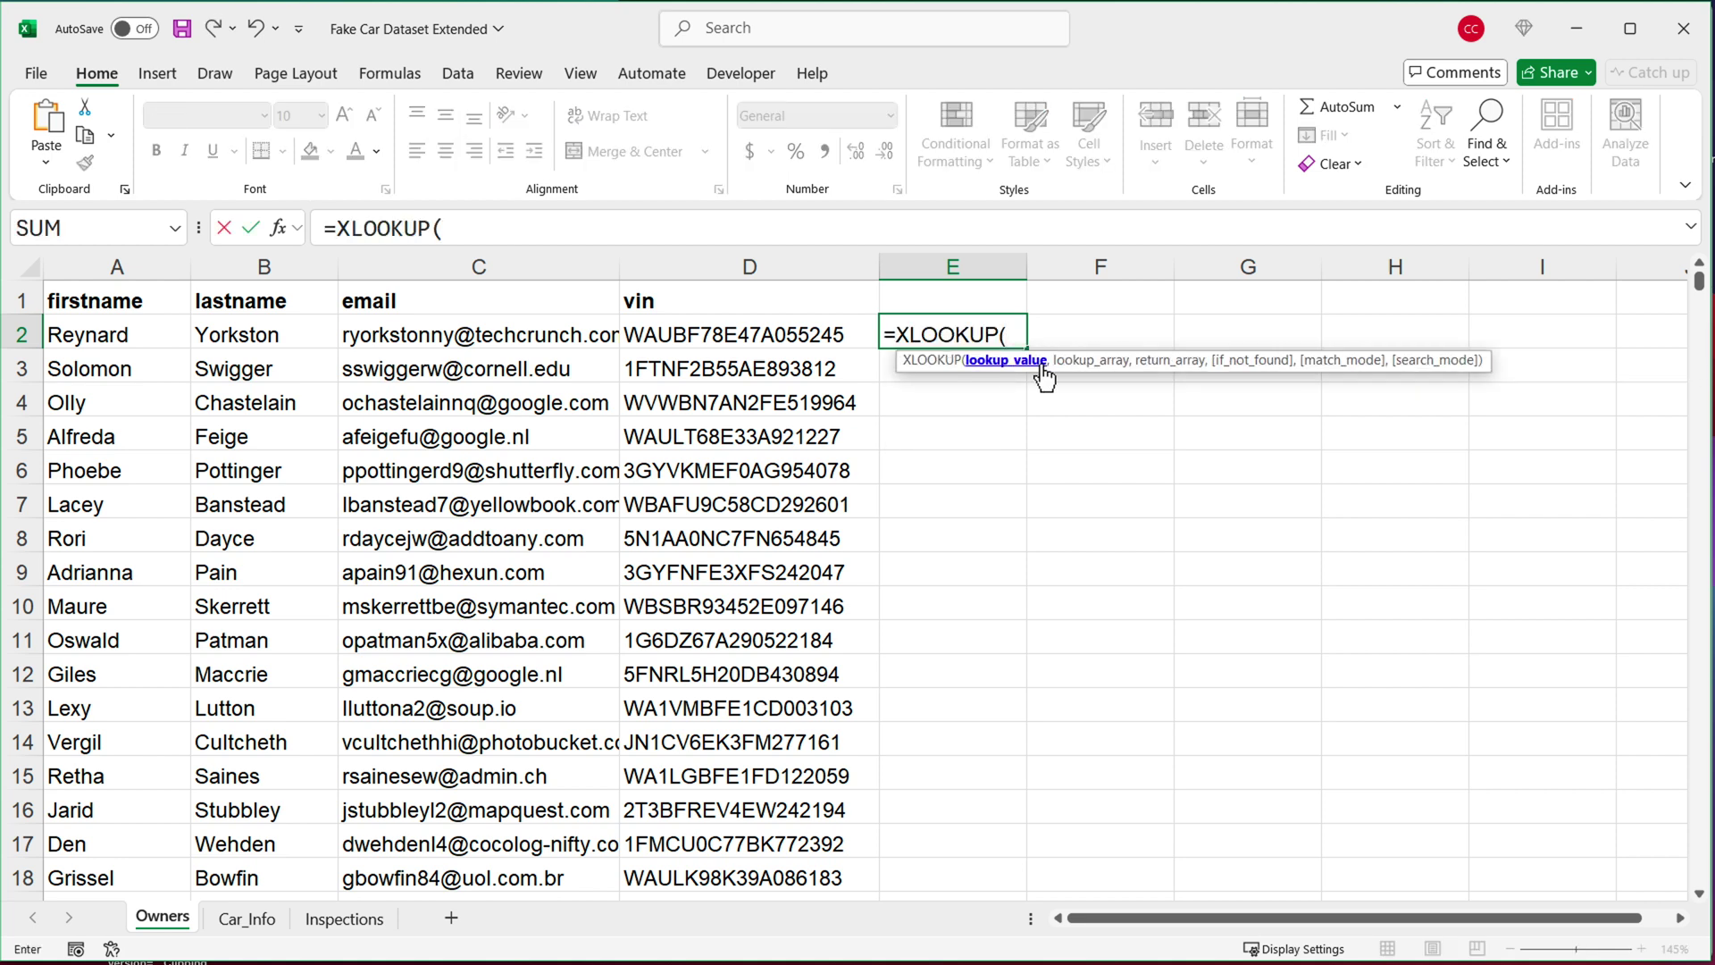
{"action": "left_click", "coordinate": [710, 335]}
{"action": "type", "text": ","}
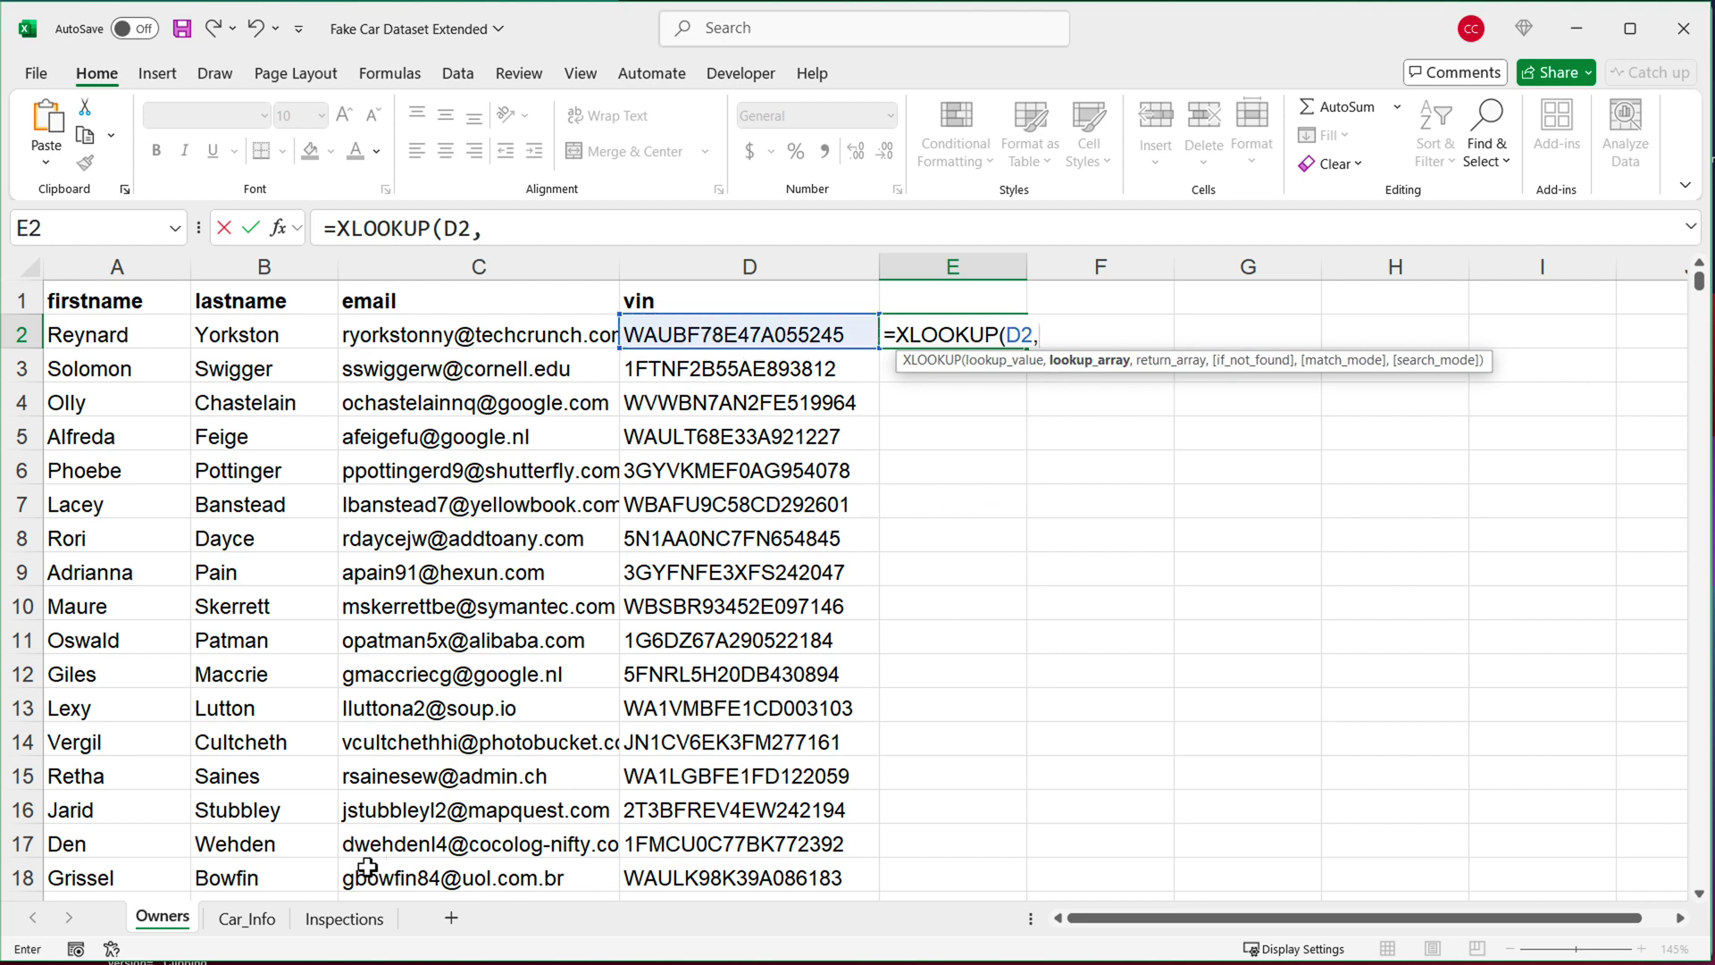
{"action": "left_click", "coordinate": [247, 919]}
{"action": "left_click", "coordinate": [155, 268]}
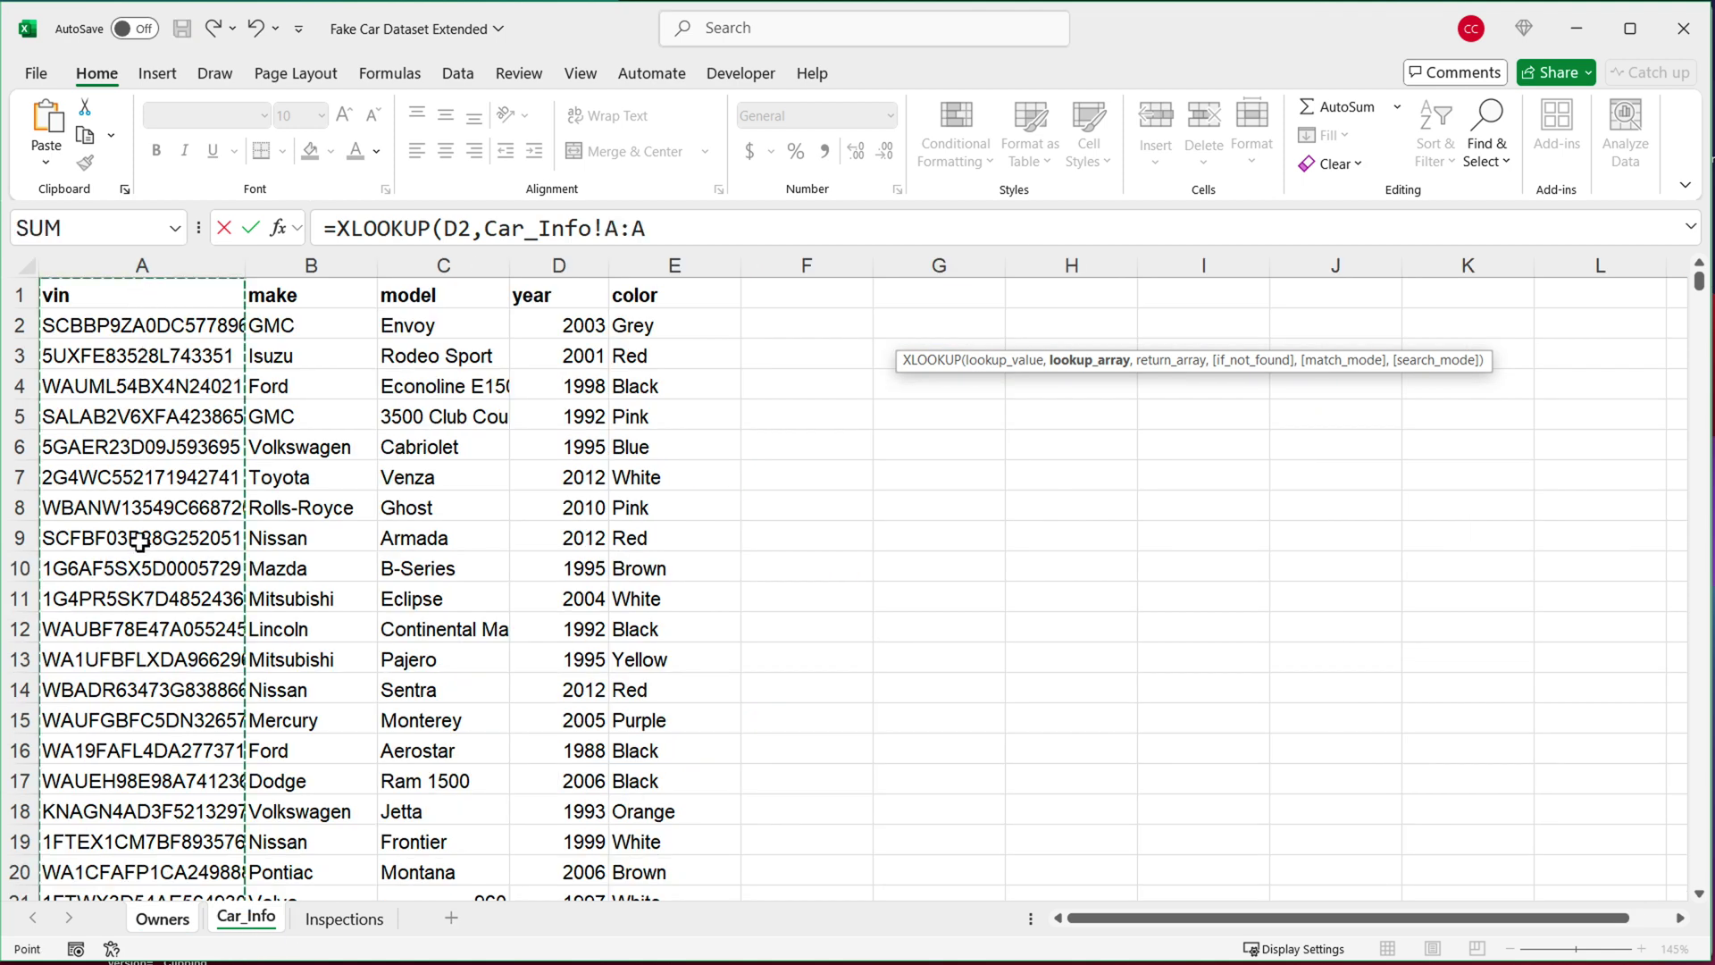
{"action": "type", "text": ","}
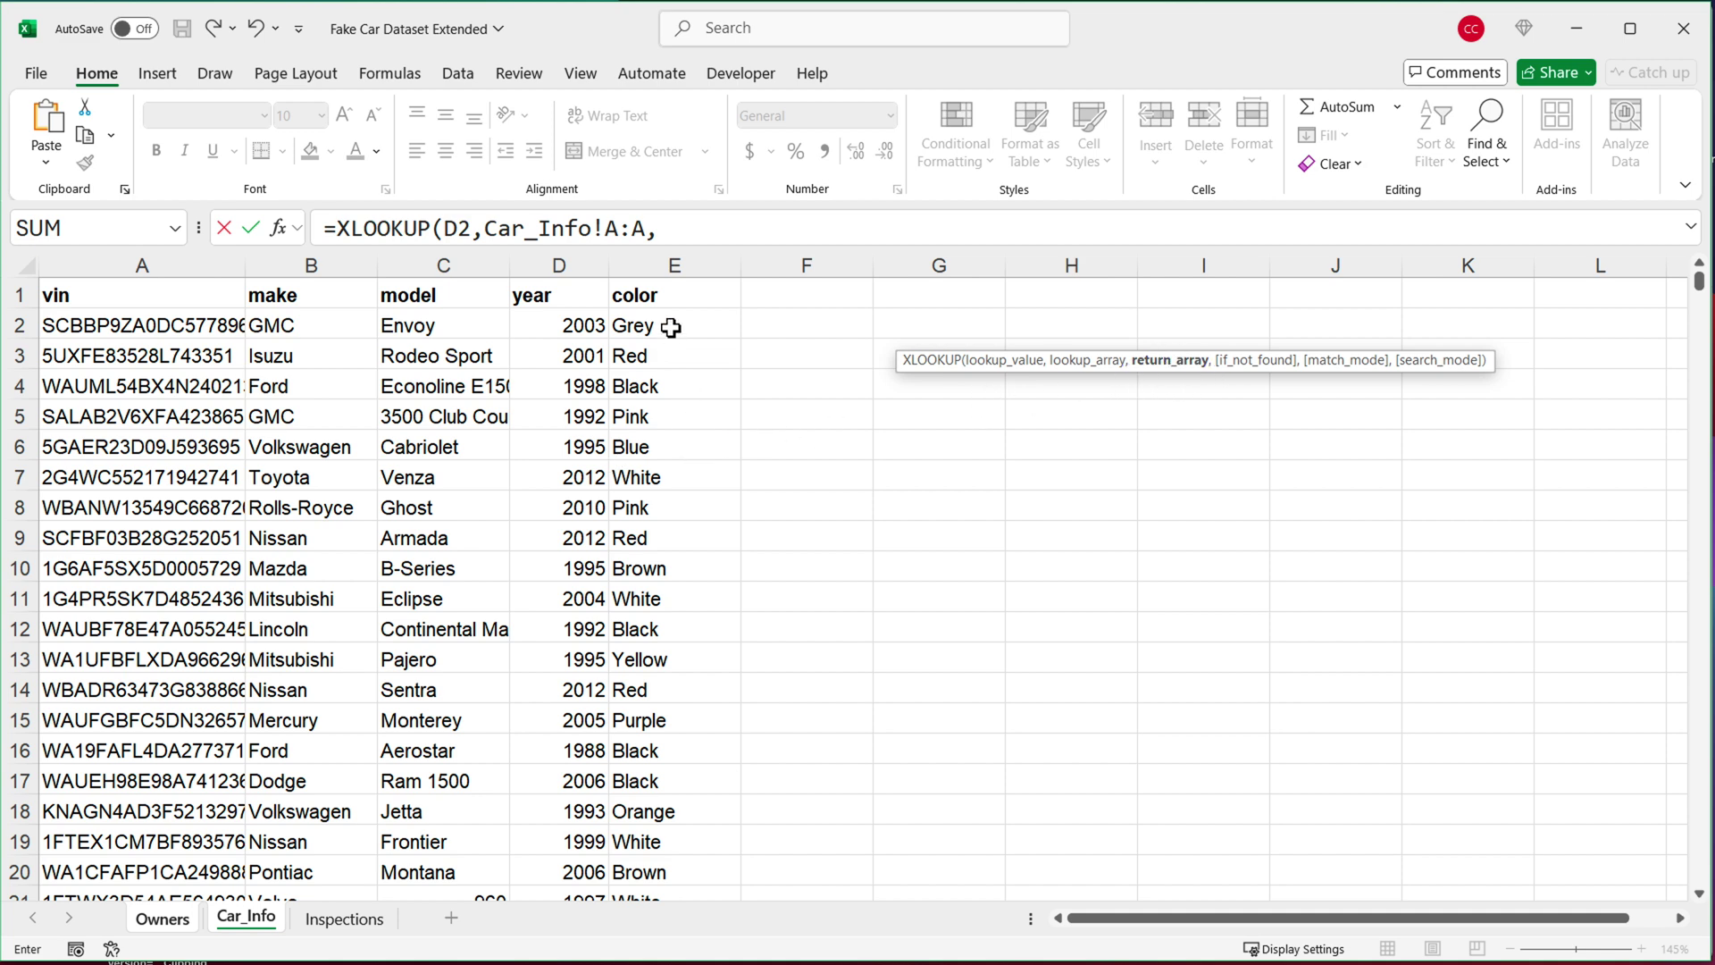
{"action": "left_click", "coordinate": [690, 268]}
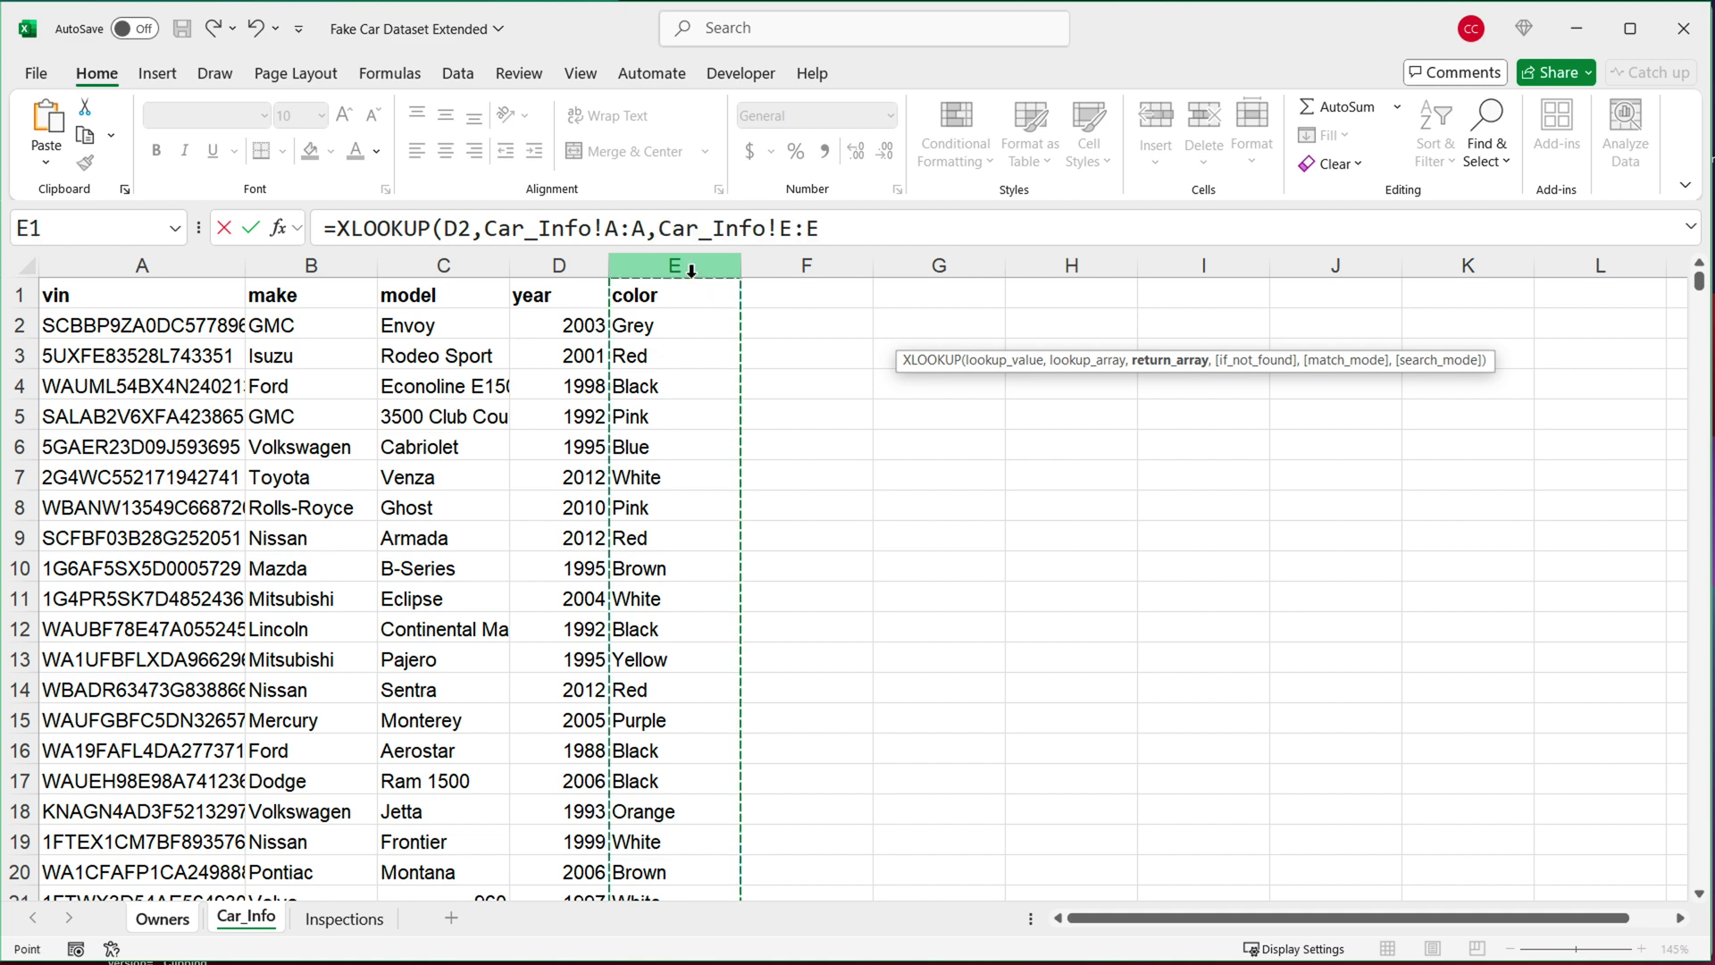
{"action": "type", "text": ")"}
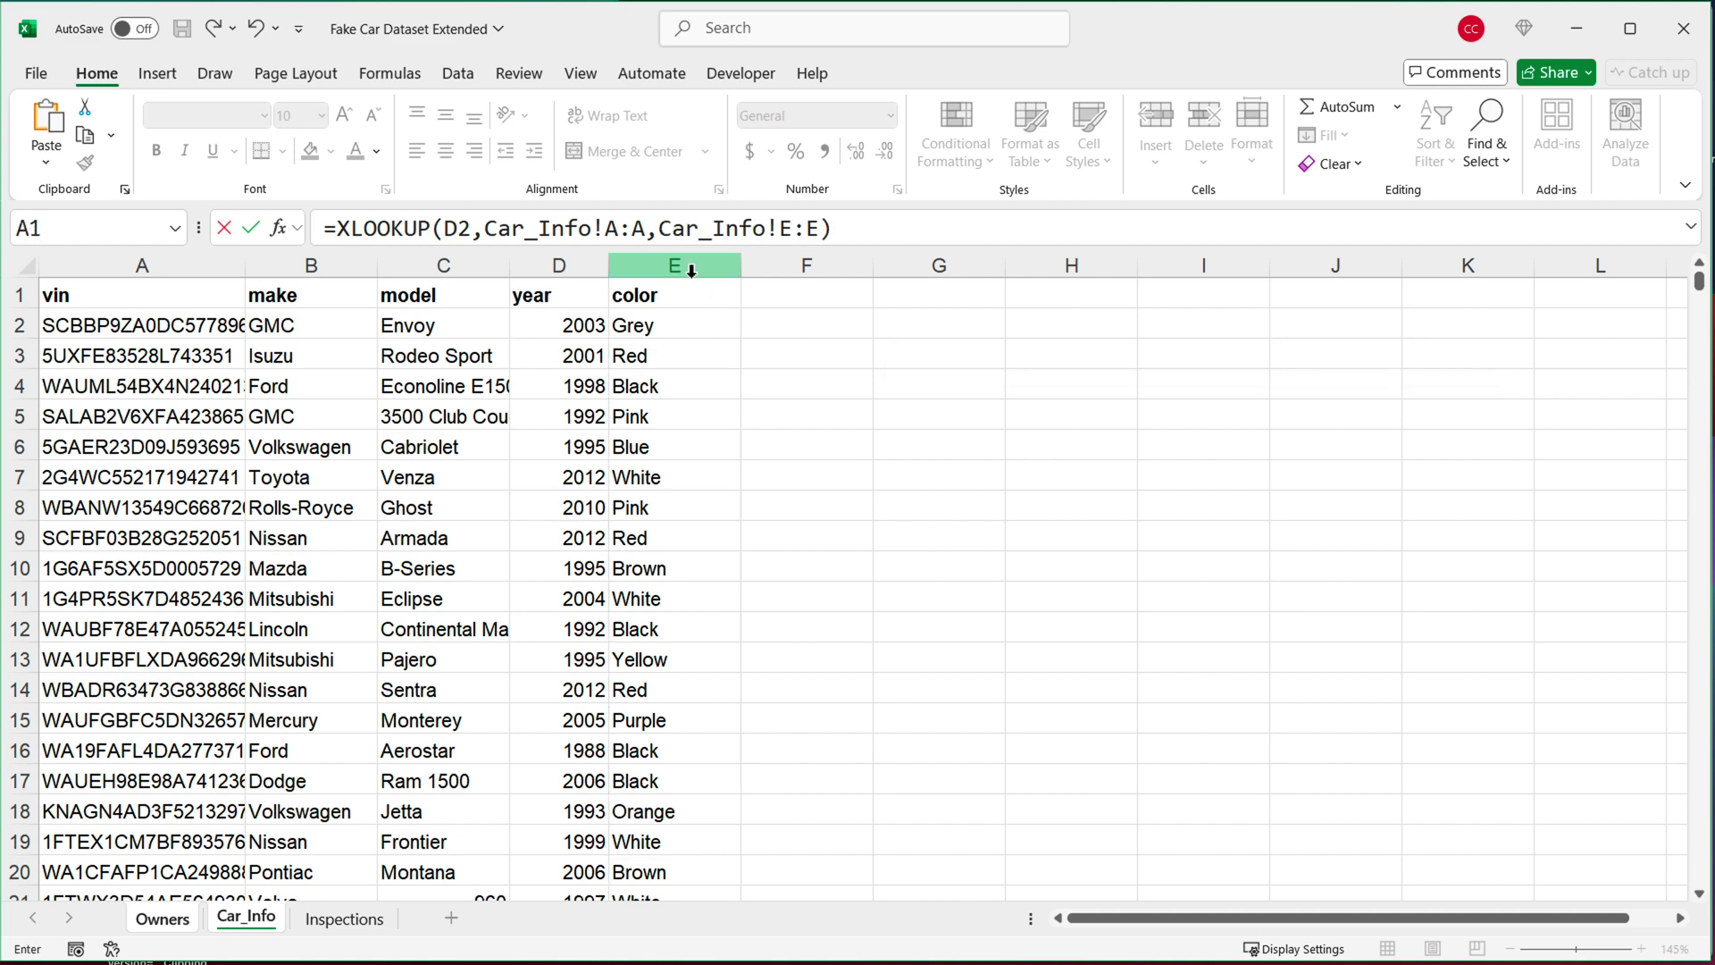
{"action": "key", "text": "Return"}
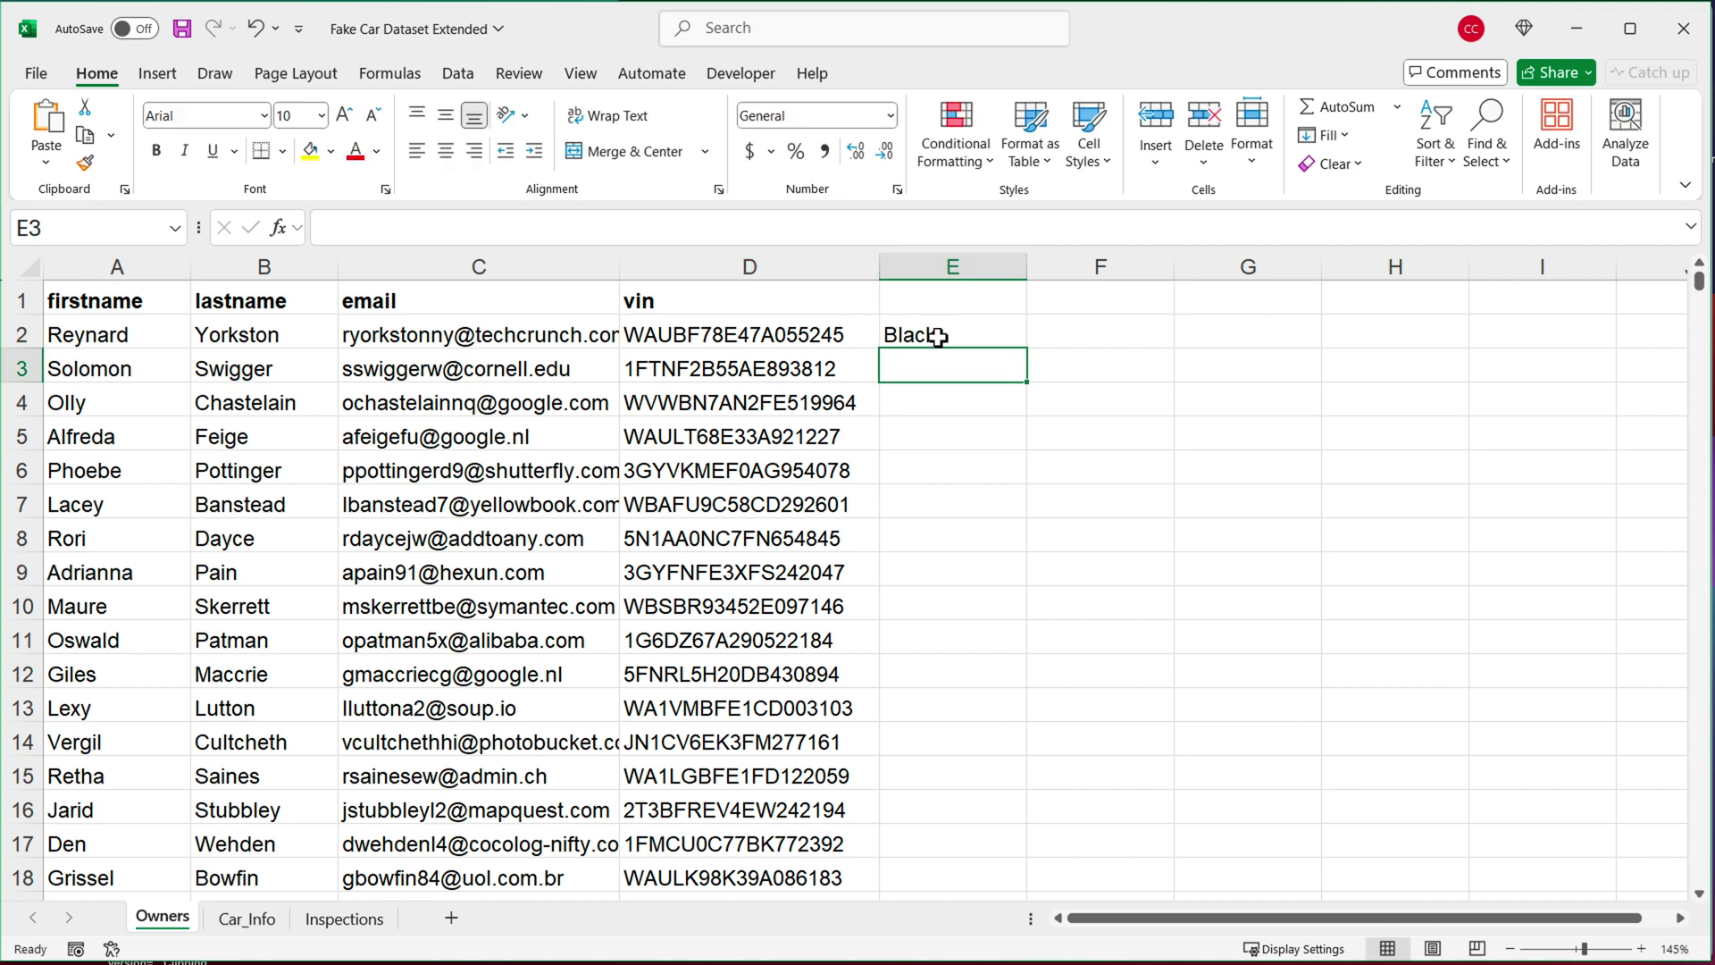
Change E2's return range to Car_Info columns B:E, giving Lincoln, Continental, 1992, Black.
{"action": "double_click", "coordinate": [937, 336]}
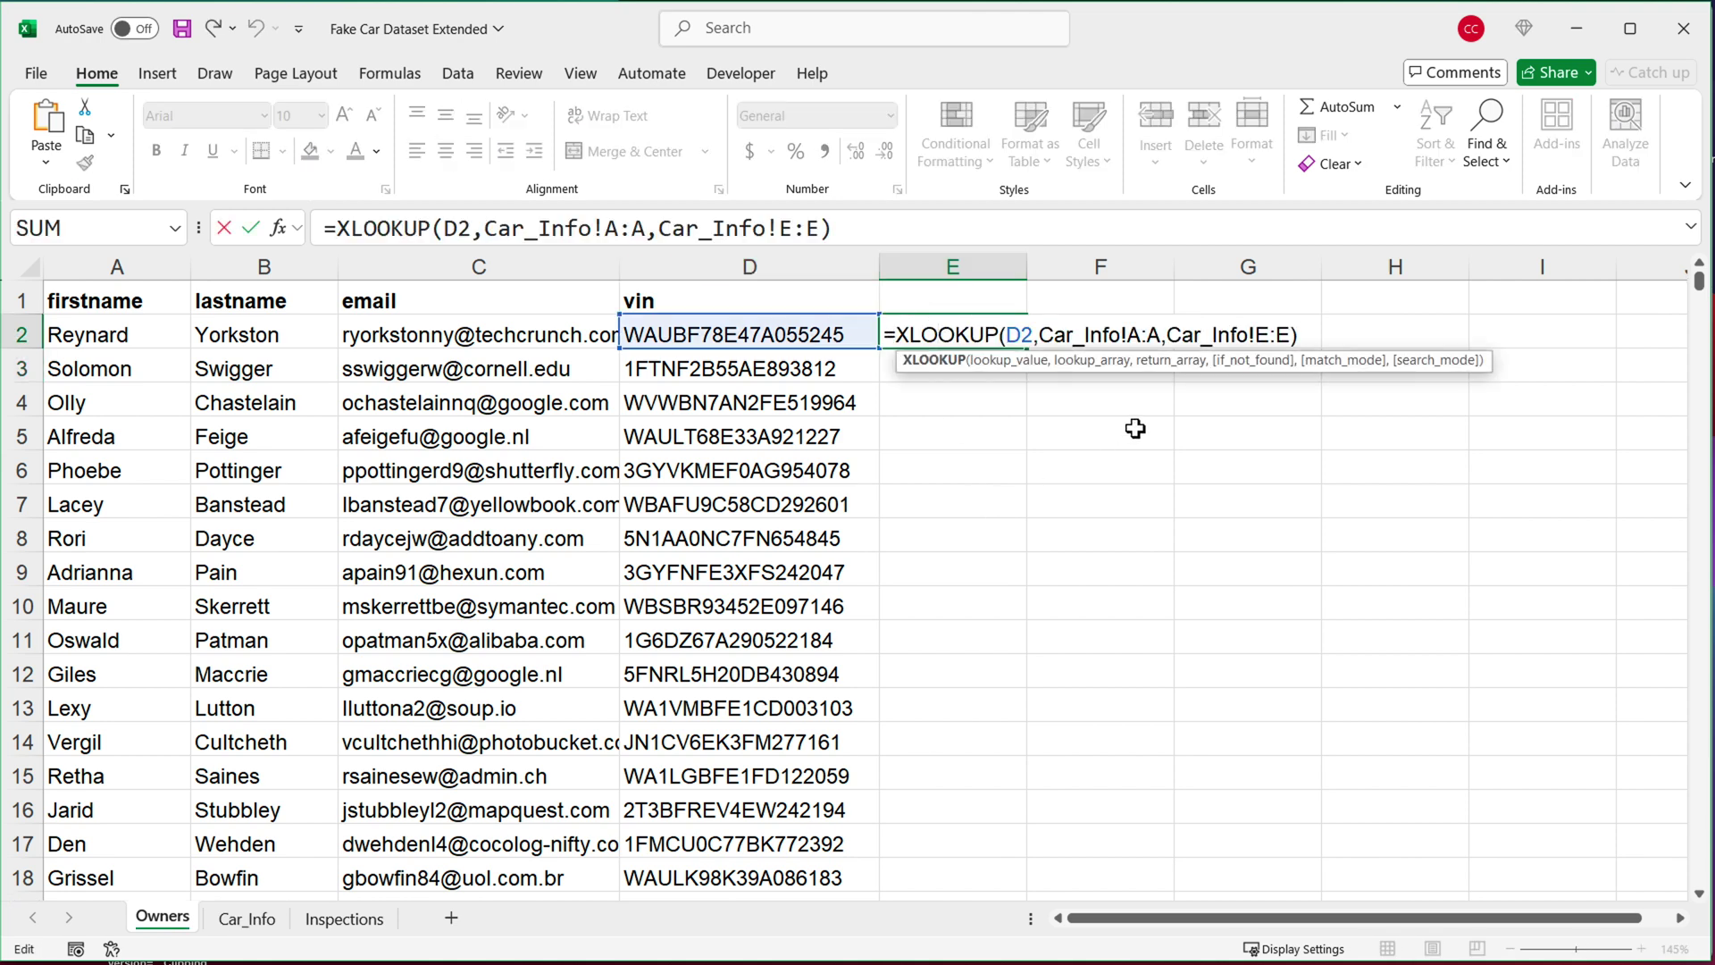
{"action": "left_click_drag", "start_coordinate": [1291, 337], "coordinate": [1170, 337]}
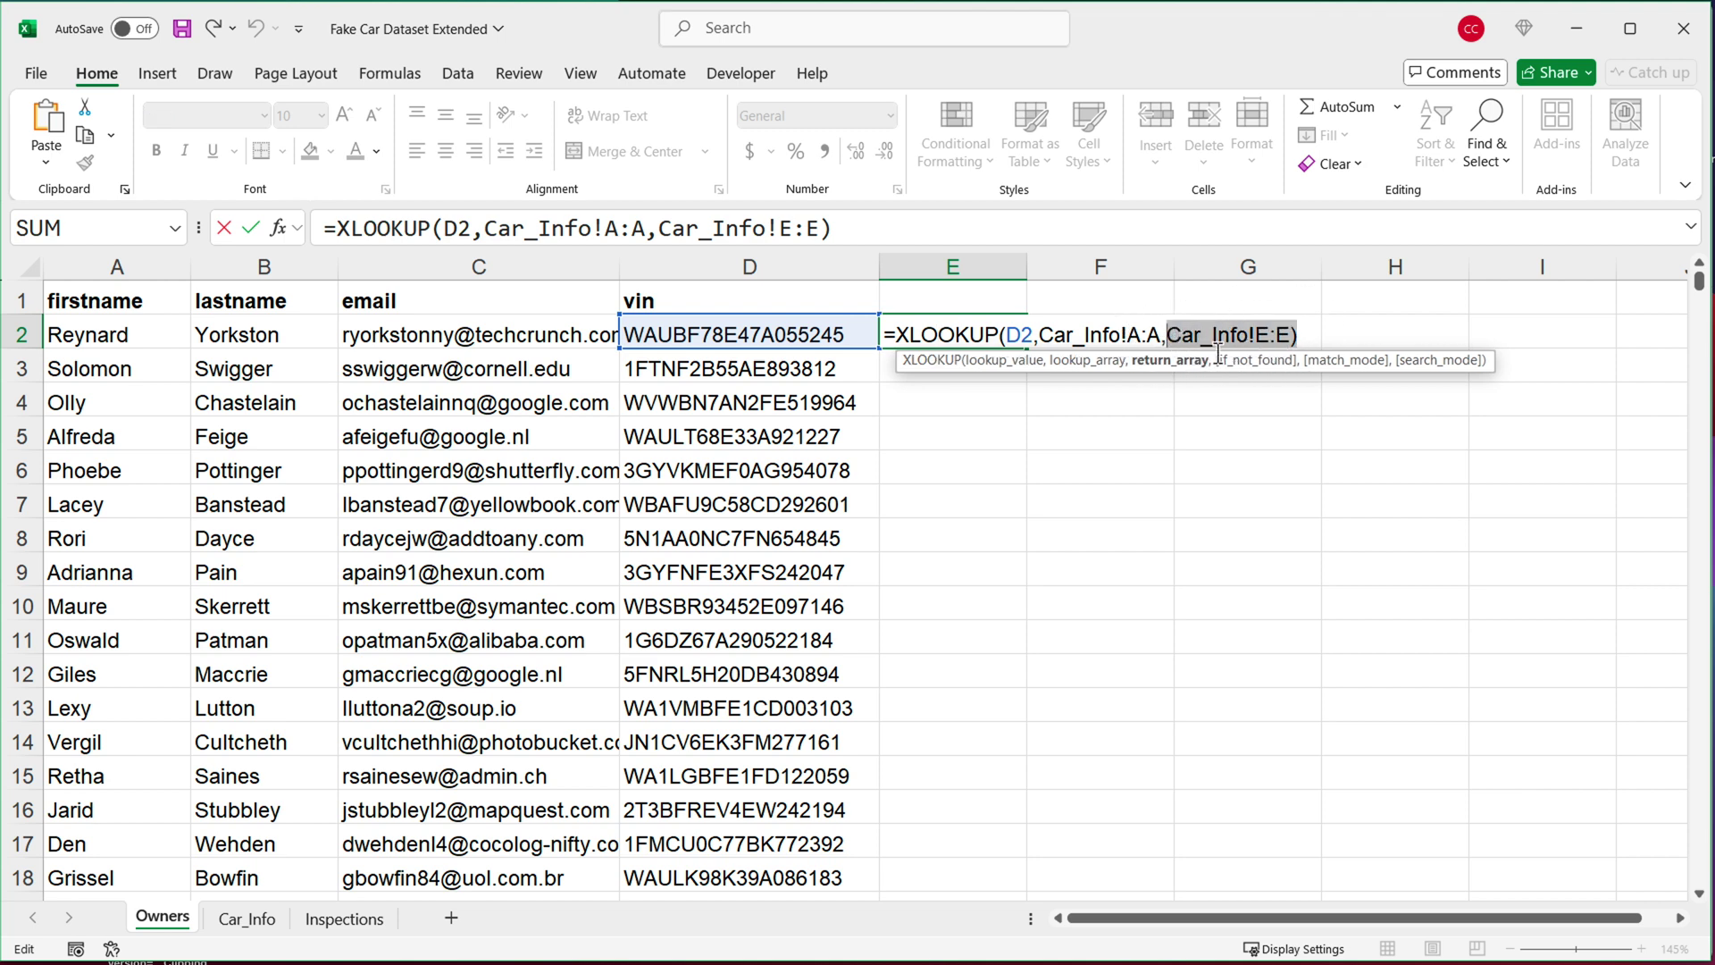
{"action": "key", "text": "Delete"}
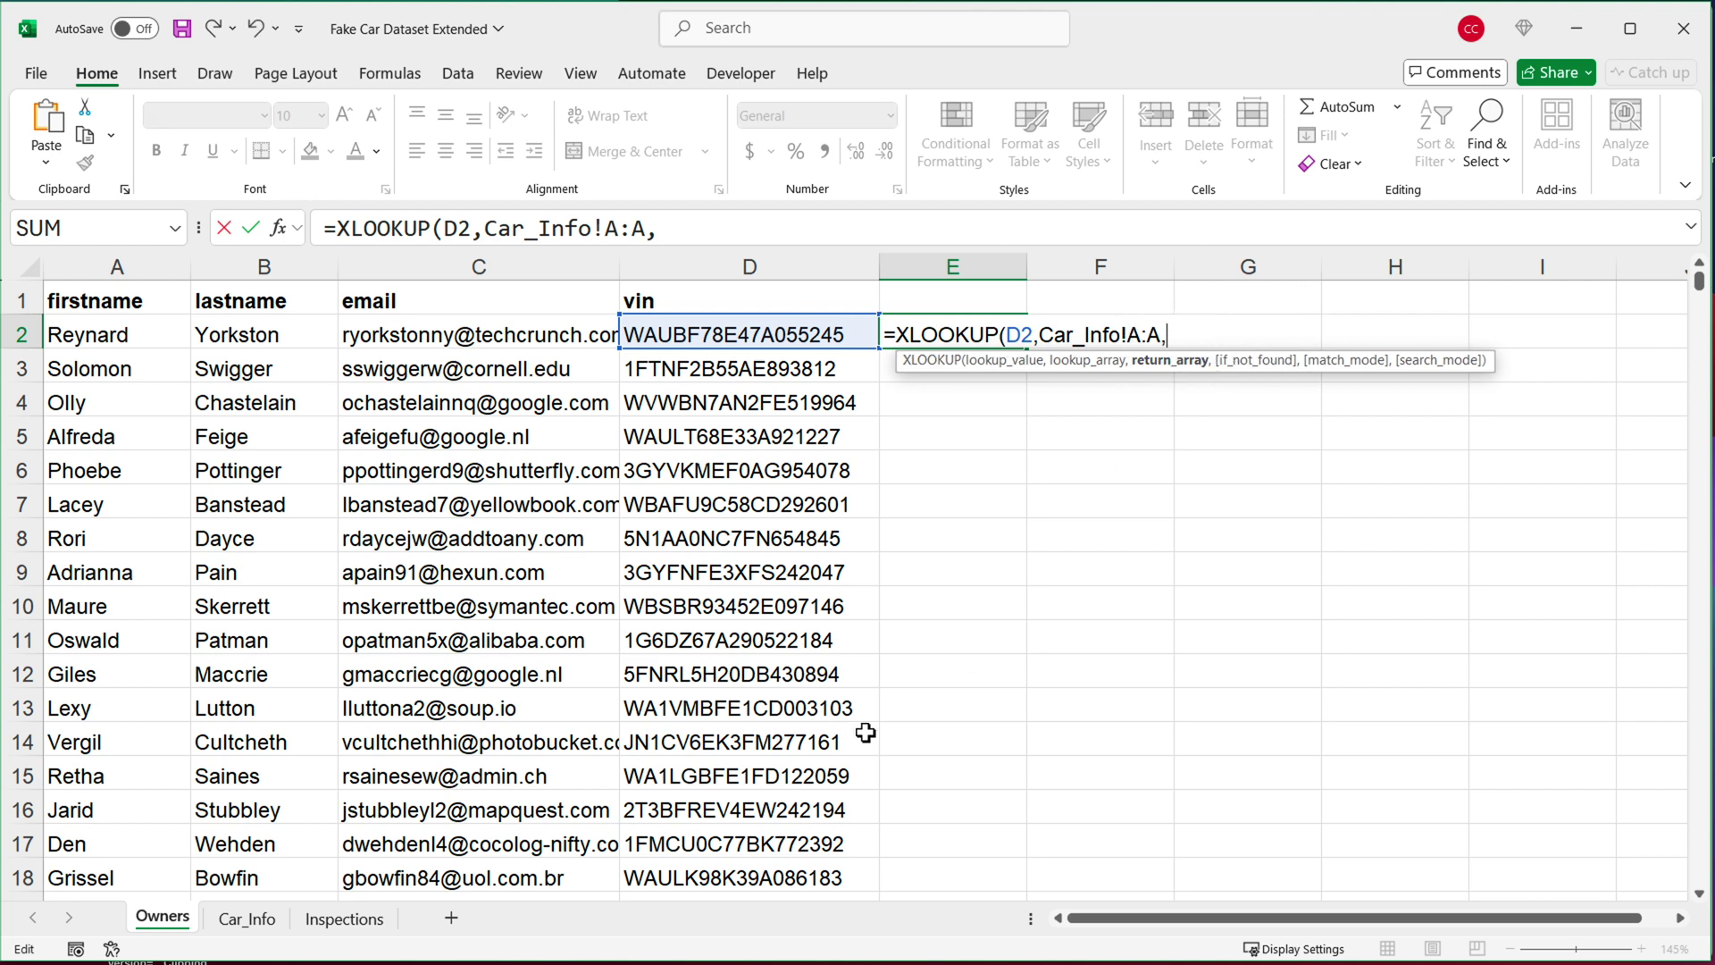
{"action": "left_click", "coordinate": [247, 920]}
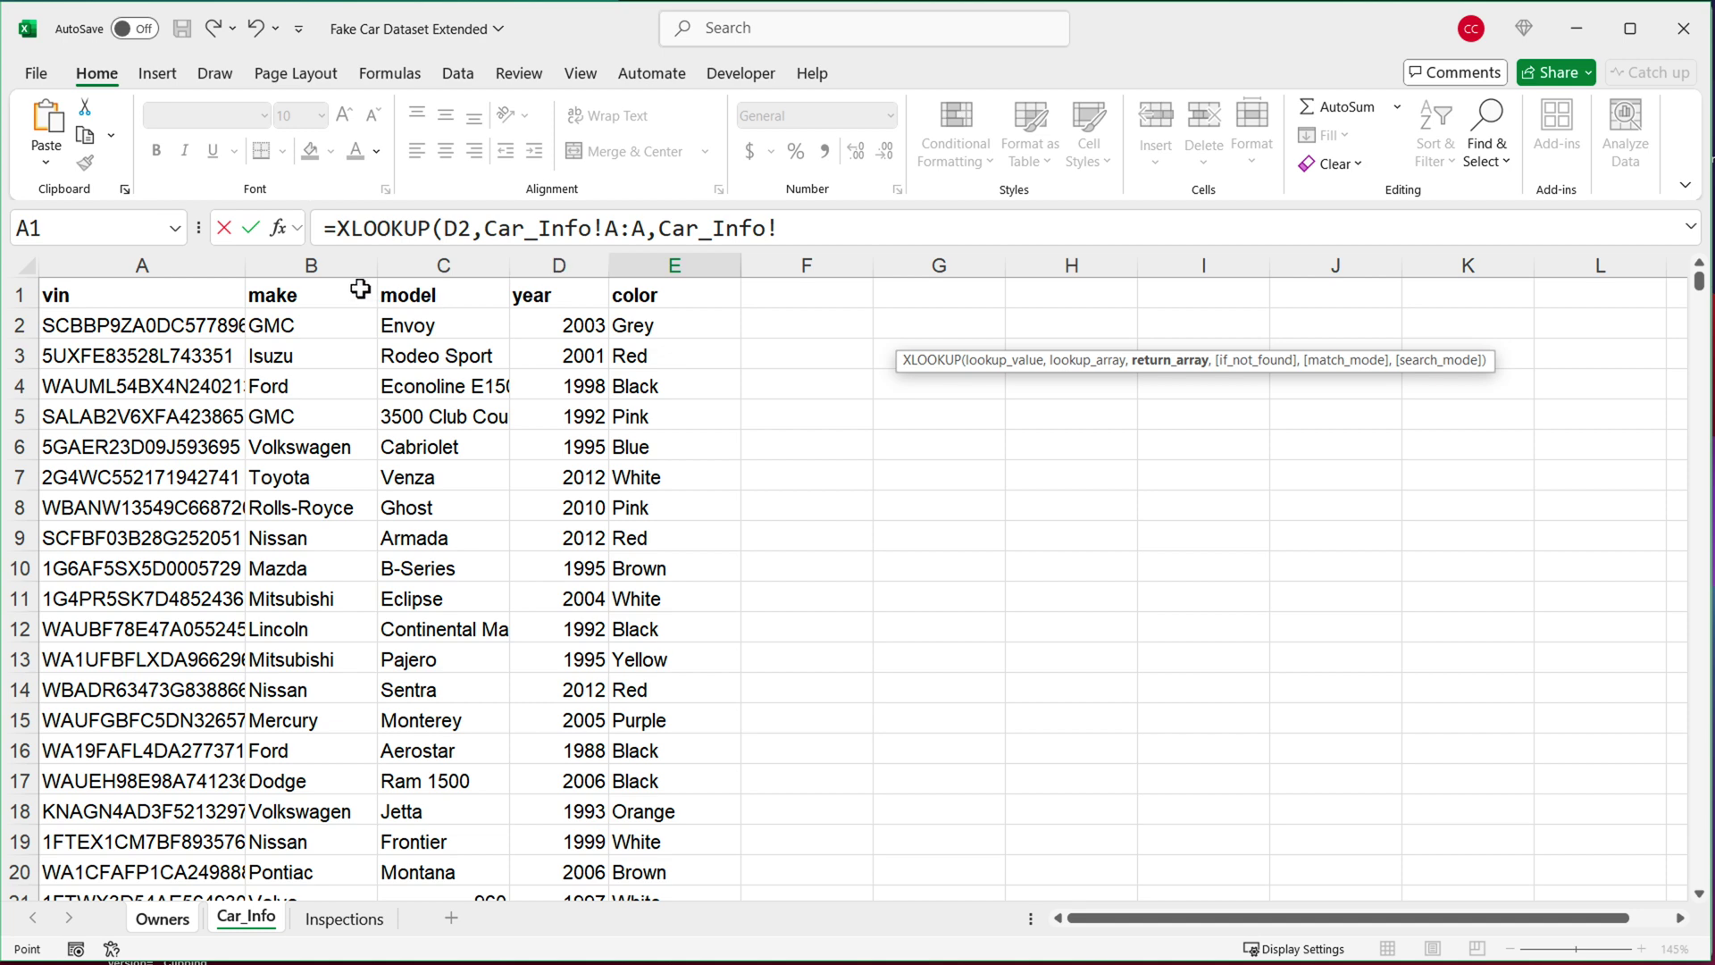
{"action": "left_click_drag", "start_coordinate": [309, 265], "coordinate": [674, 265]}
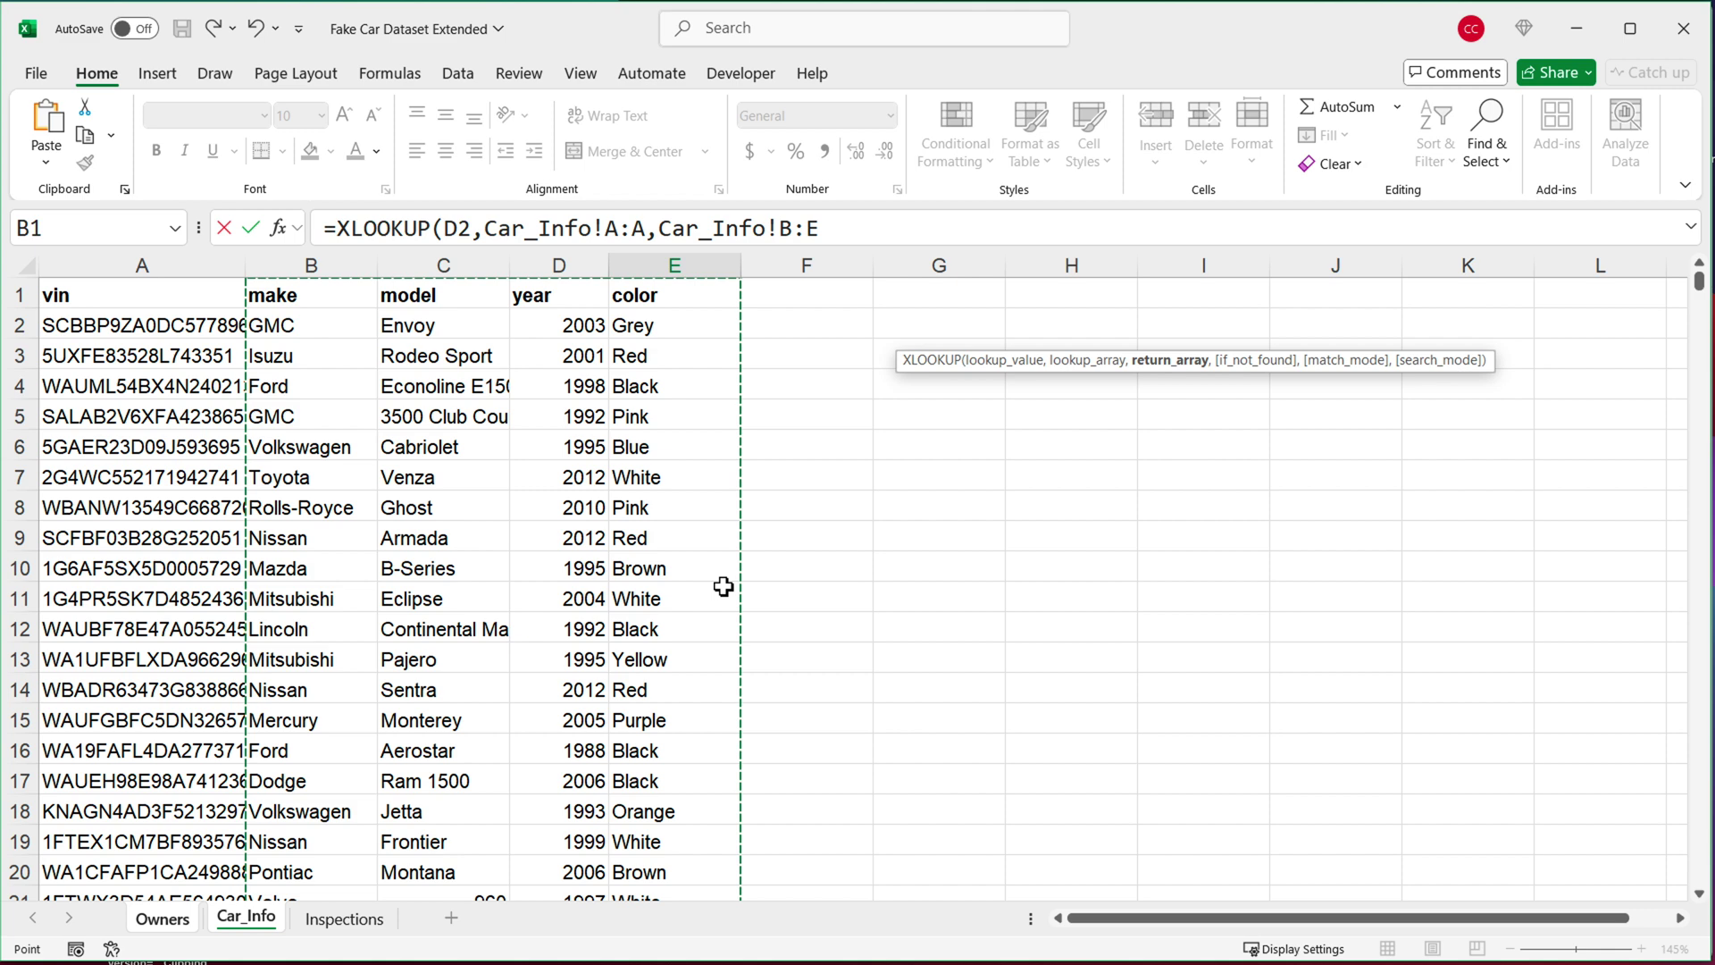
{"action": "type", "text": ")"}
{"action": "key", "text": "Return"}
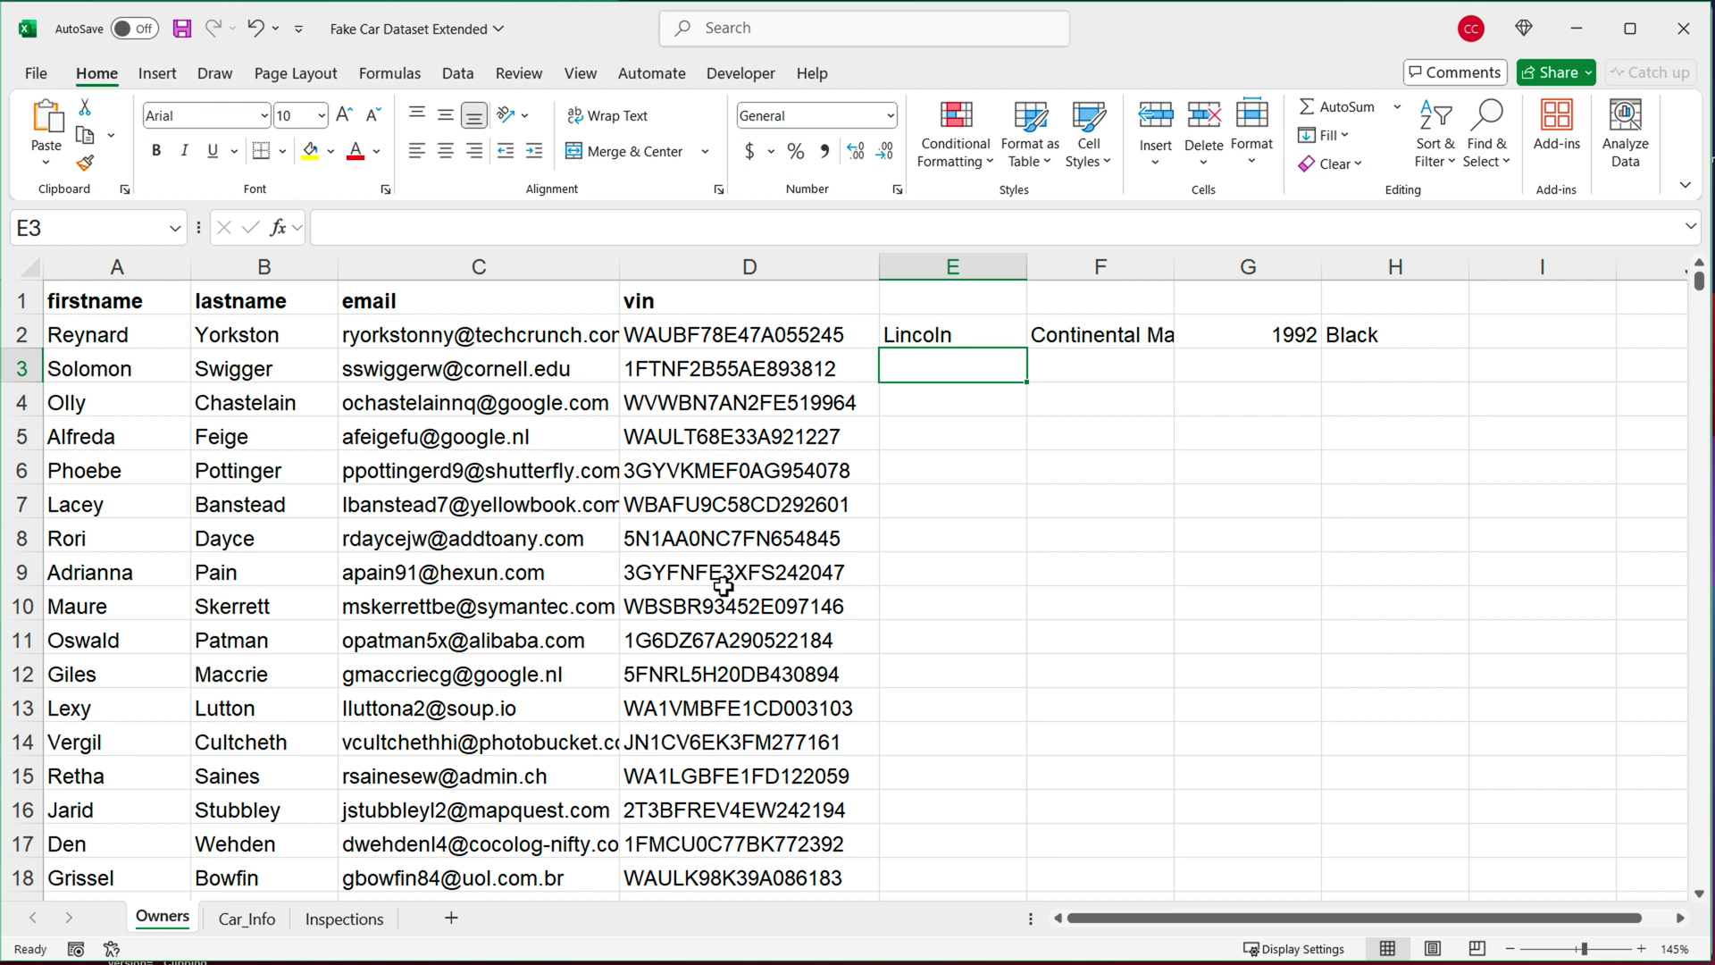
{"action": "key", "text": "Up"}
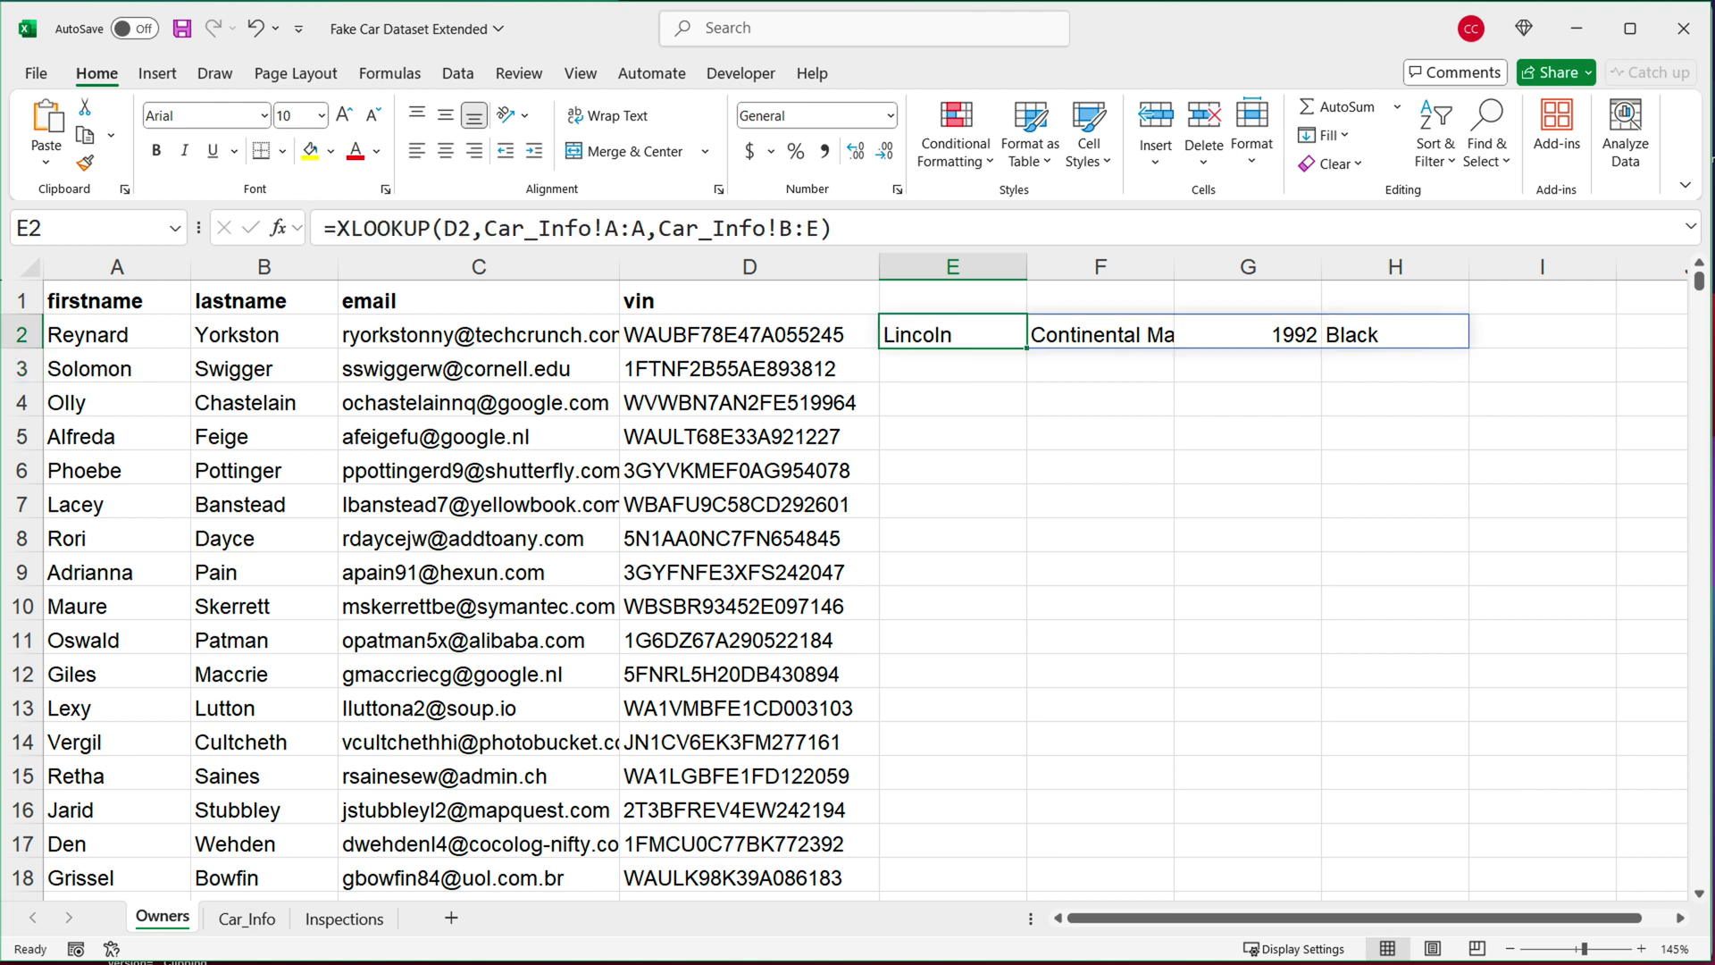
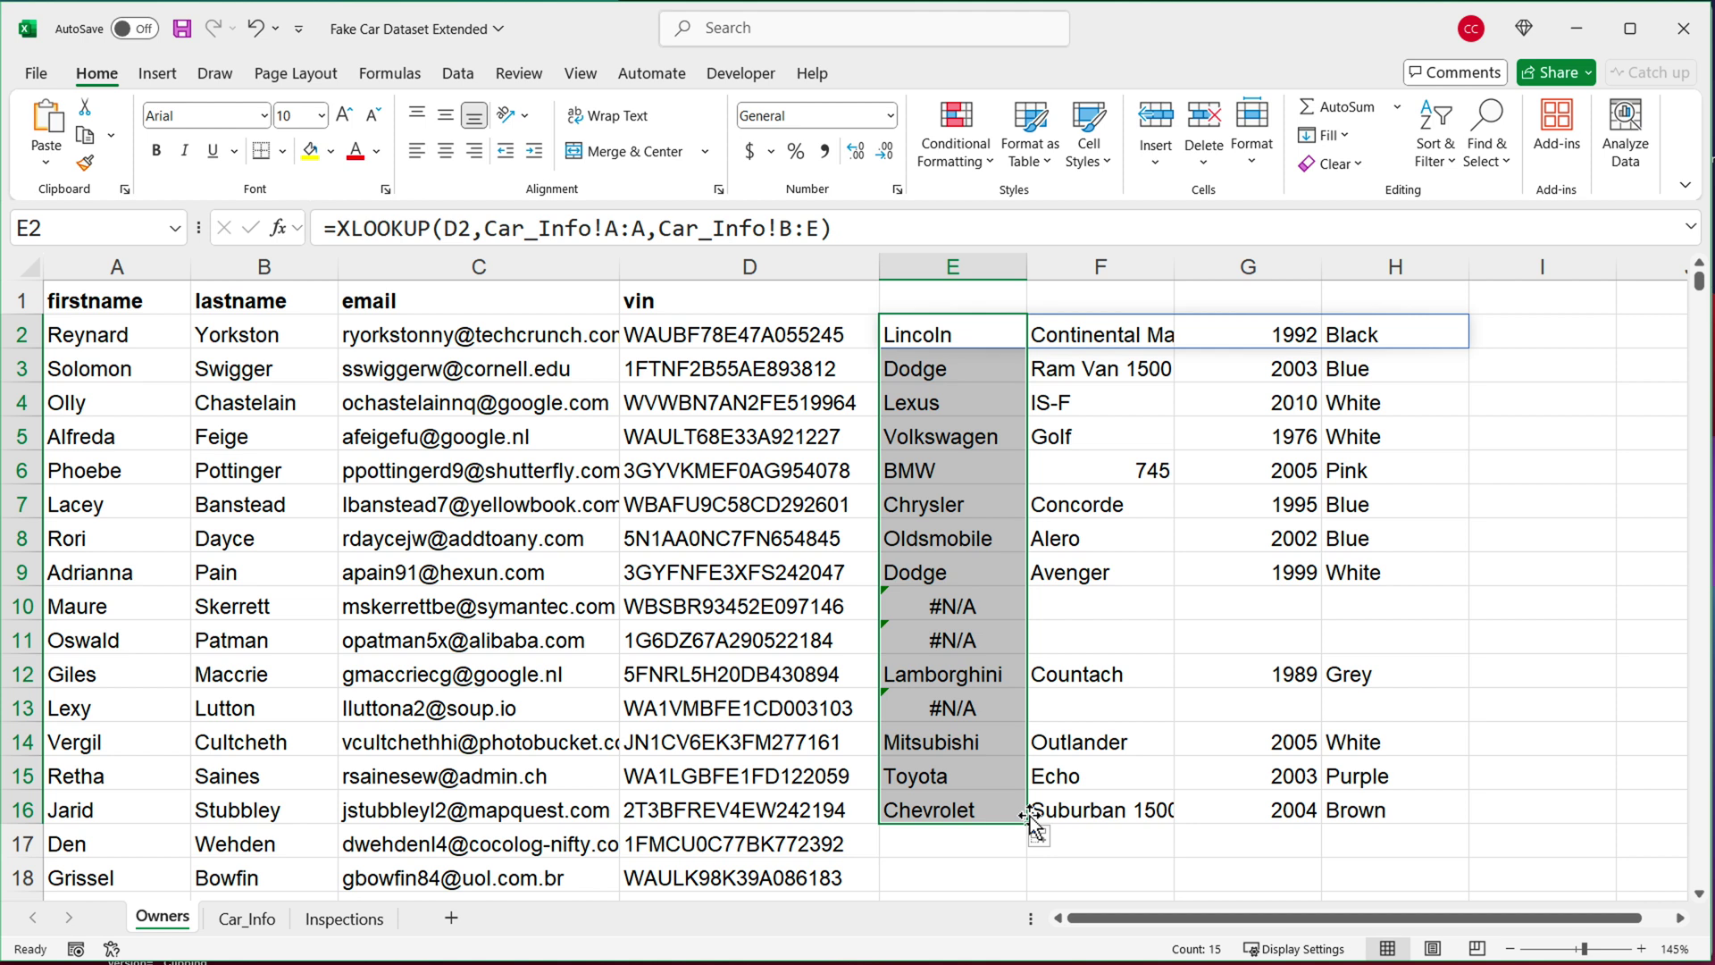
Insert a blank column before year in Car_Info, then check the resulting zeros on Owners.
{"action": "left_click", "coordinate": [246, 919]}
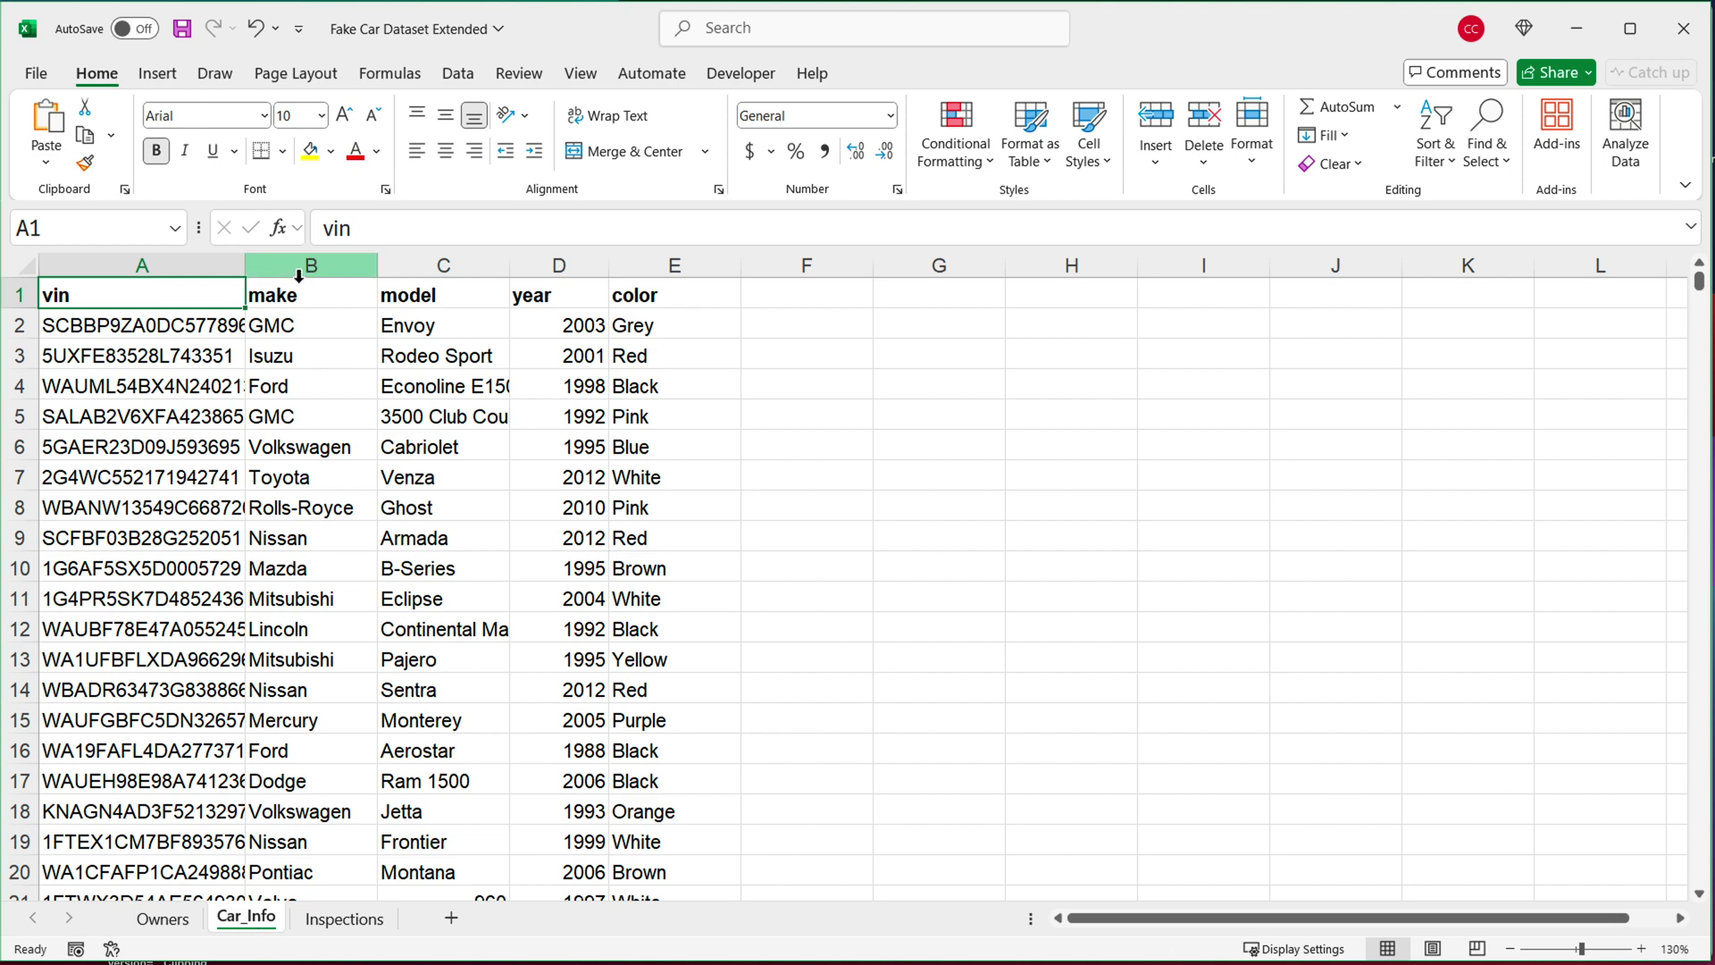
{"action": "left_click_drag", "start_coordinate": [310, 265], "coordinate": [674, 265]}
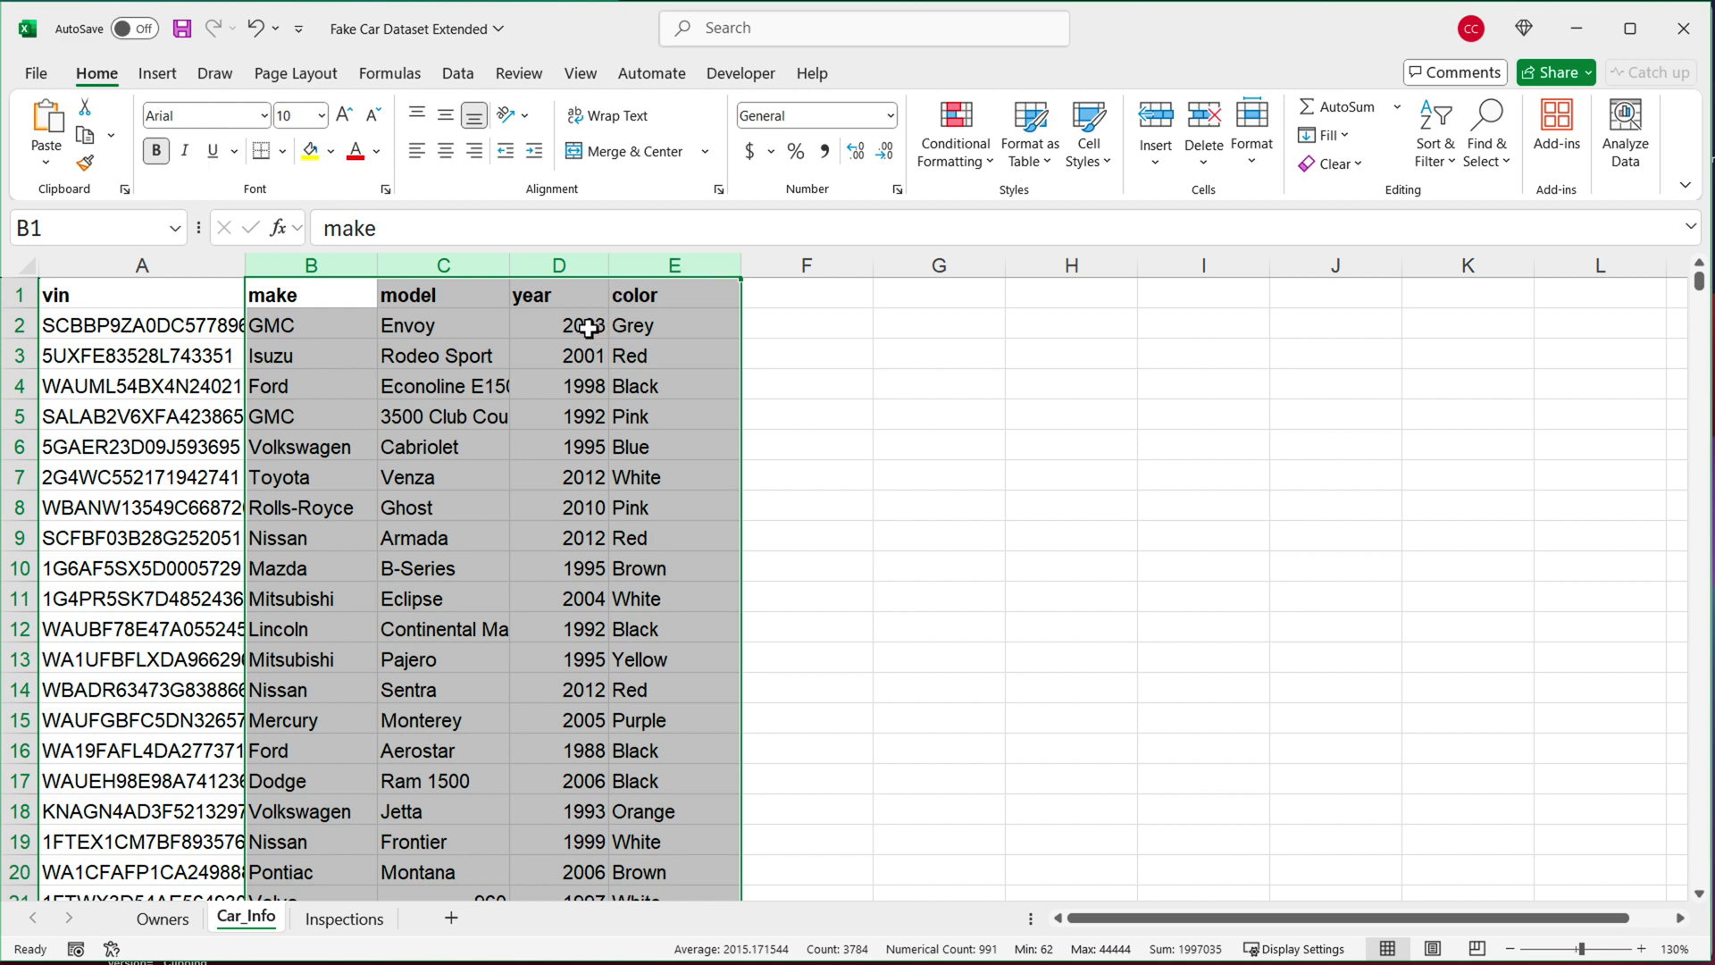
{"action": "left_click", "coordinate": [560, 298]}
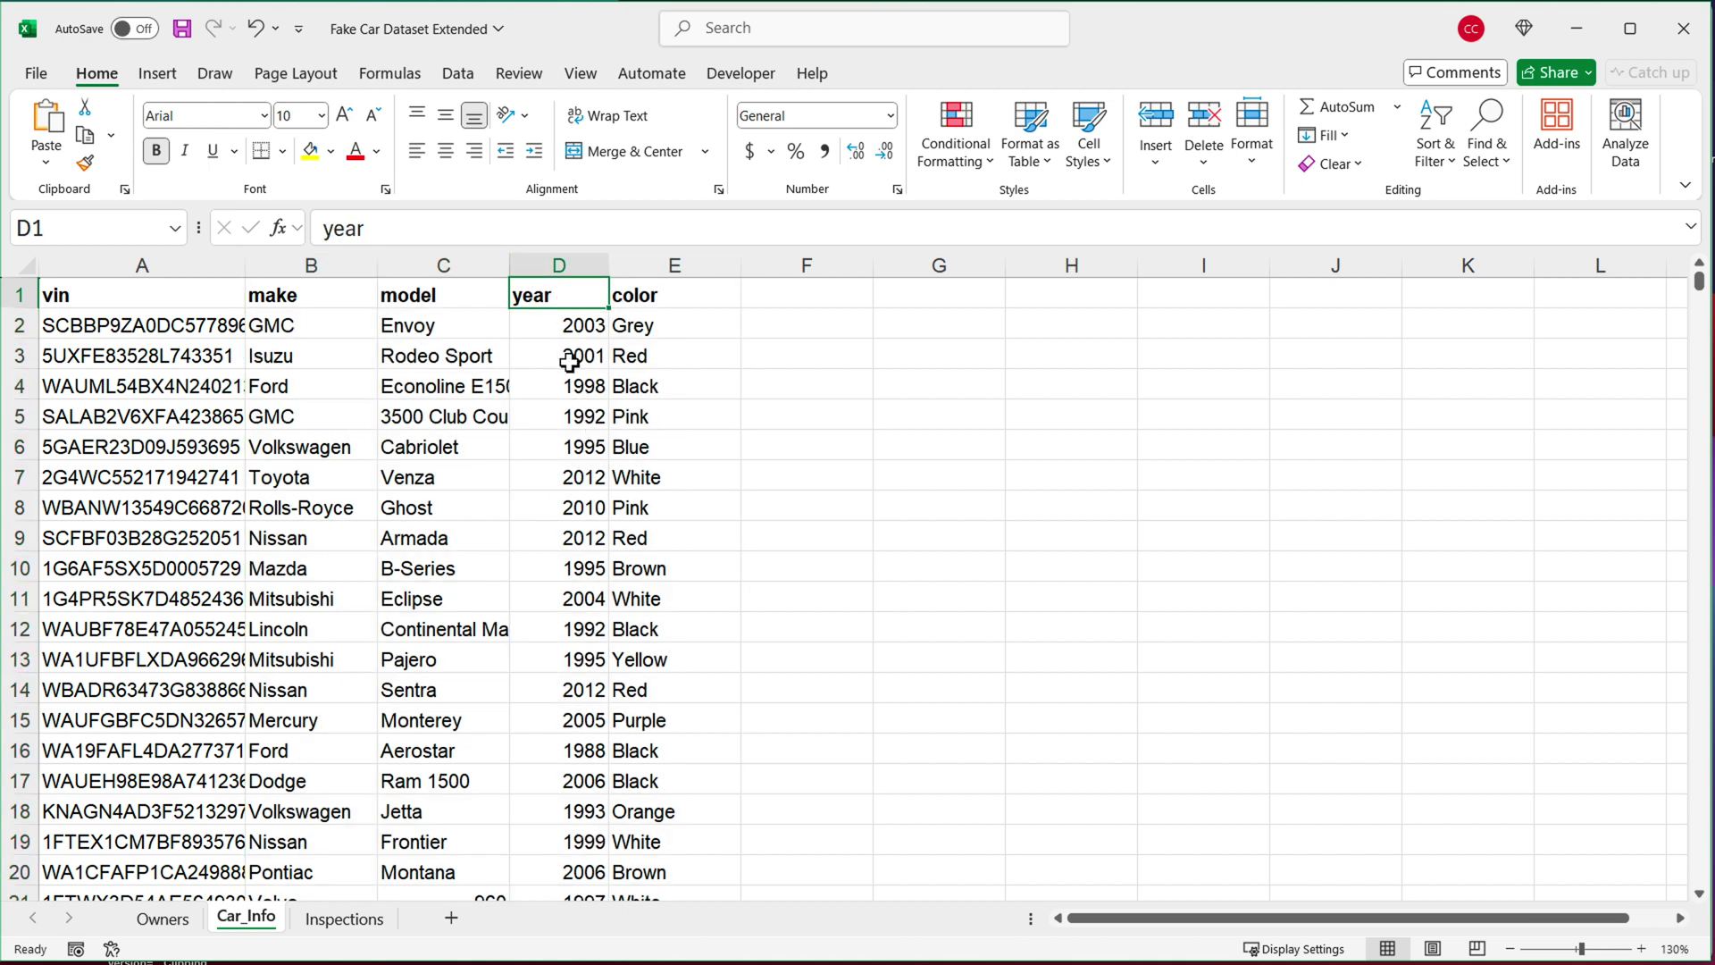
{"action": "left_click", "coordinate": [561, 266]}
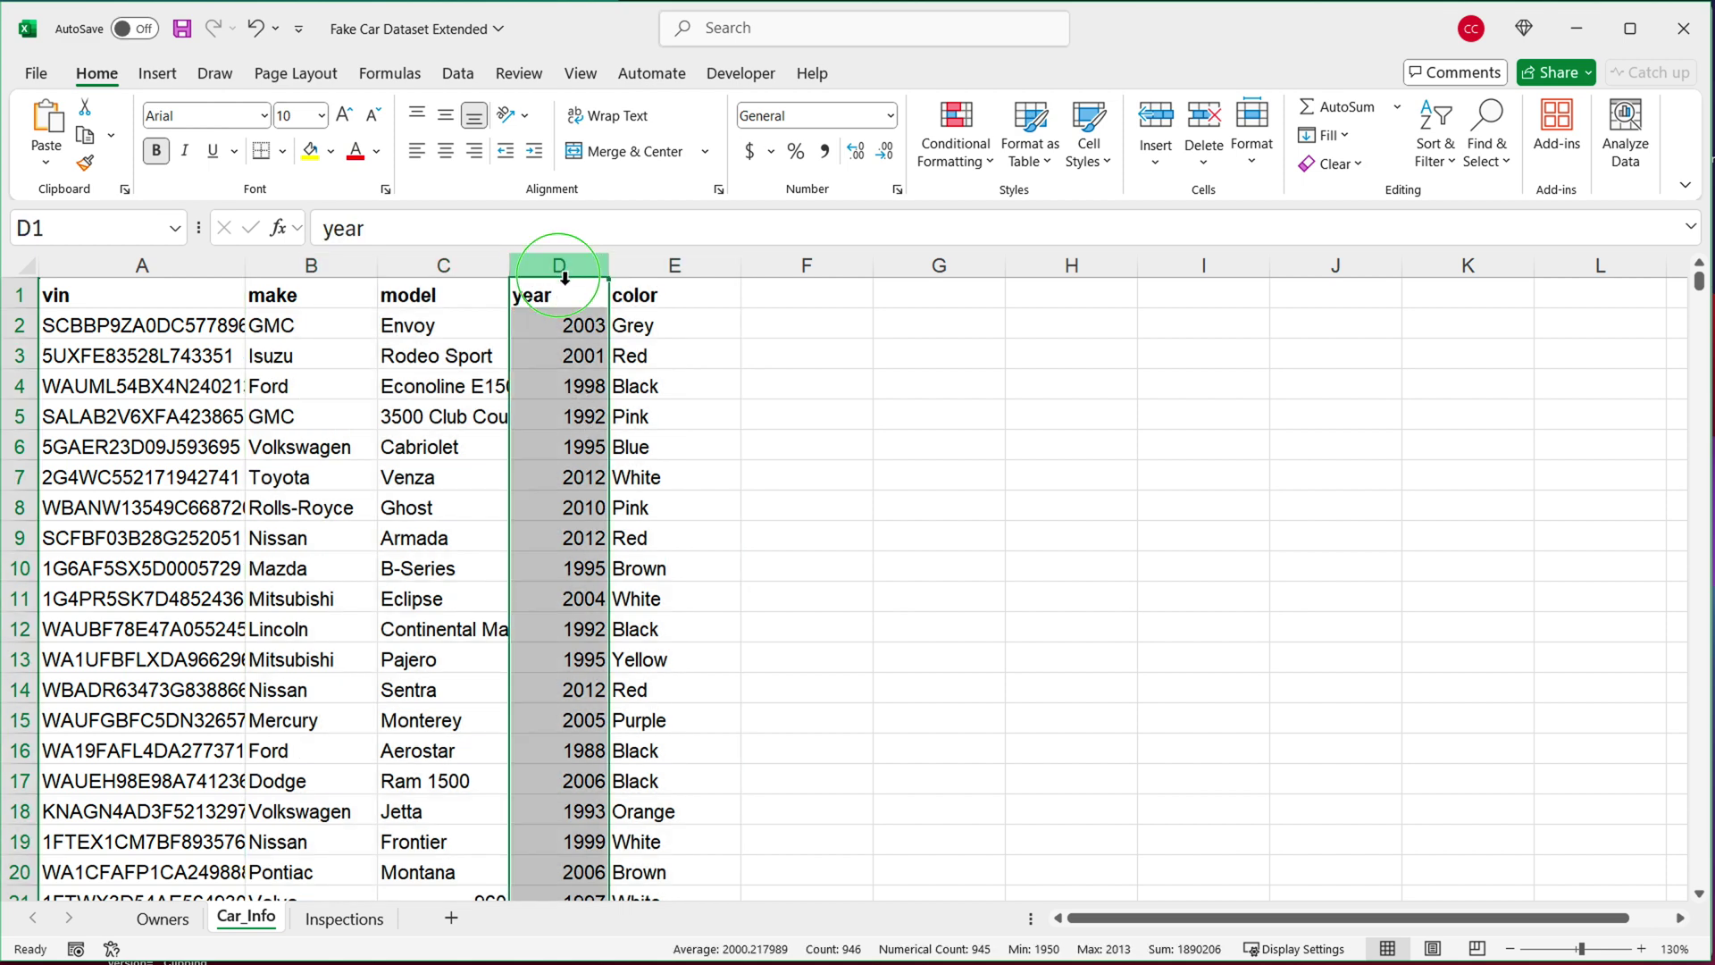
{"action": "right_click", "coordinate": [561, 267]}
{"action": "left_click", "coordinate": [618, 496]}
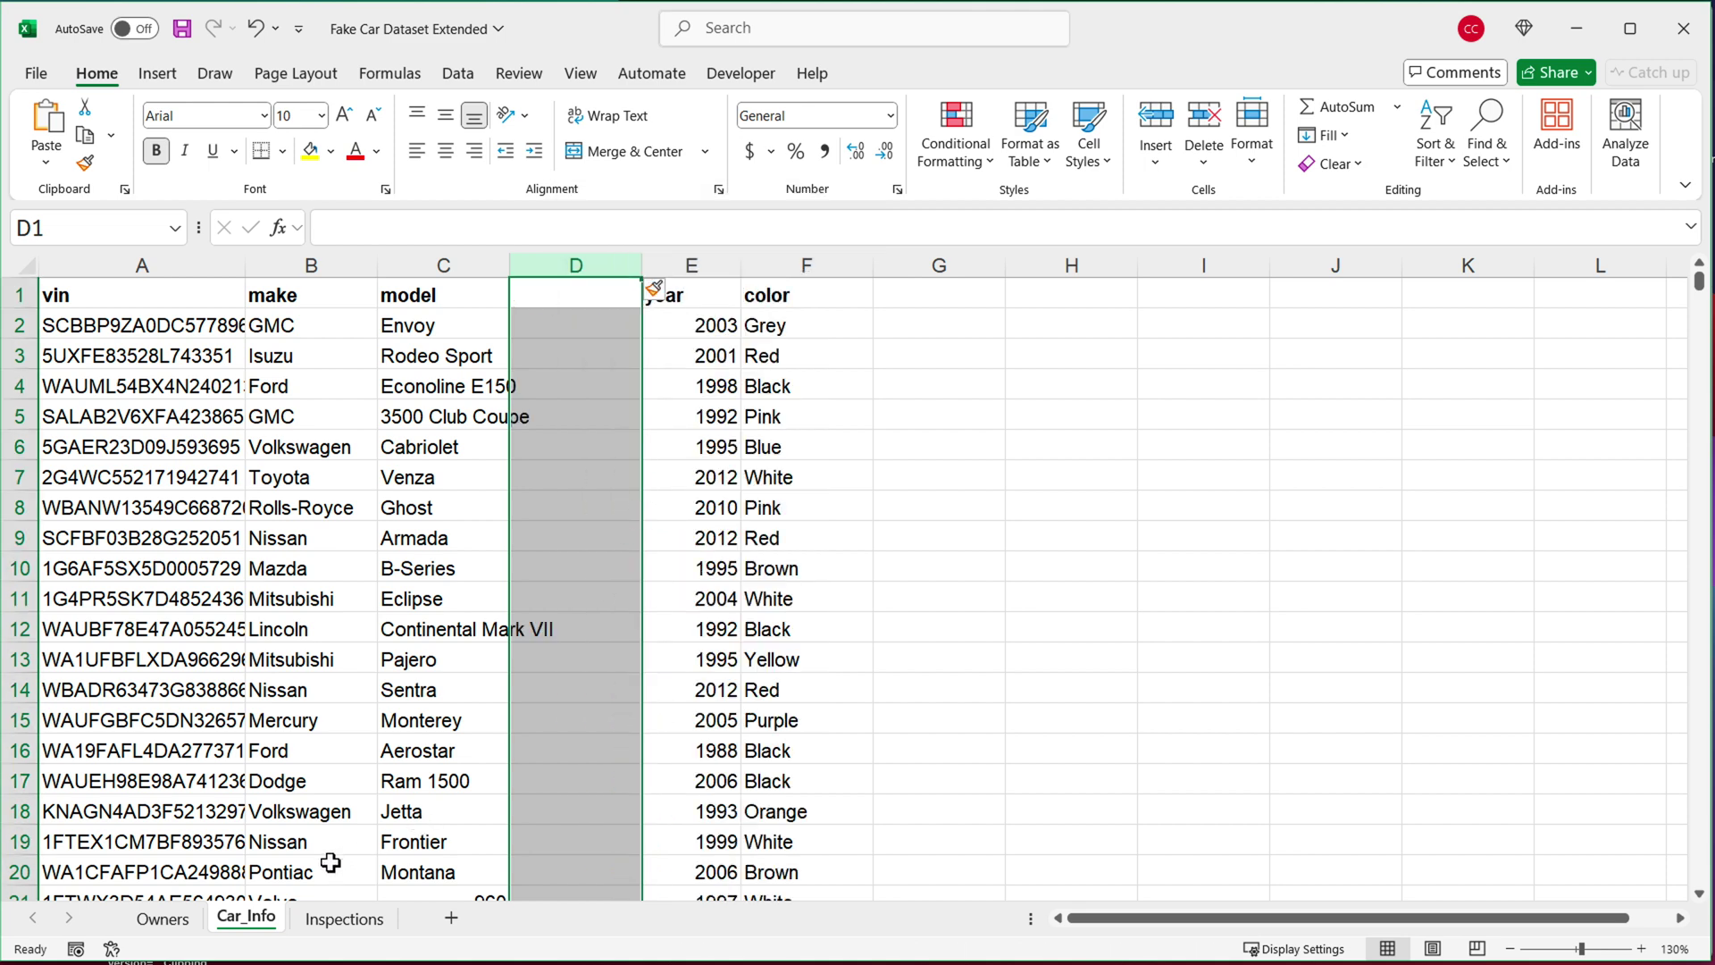
{"action": "left_click", "coordinate": [162, 918]}
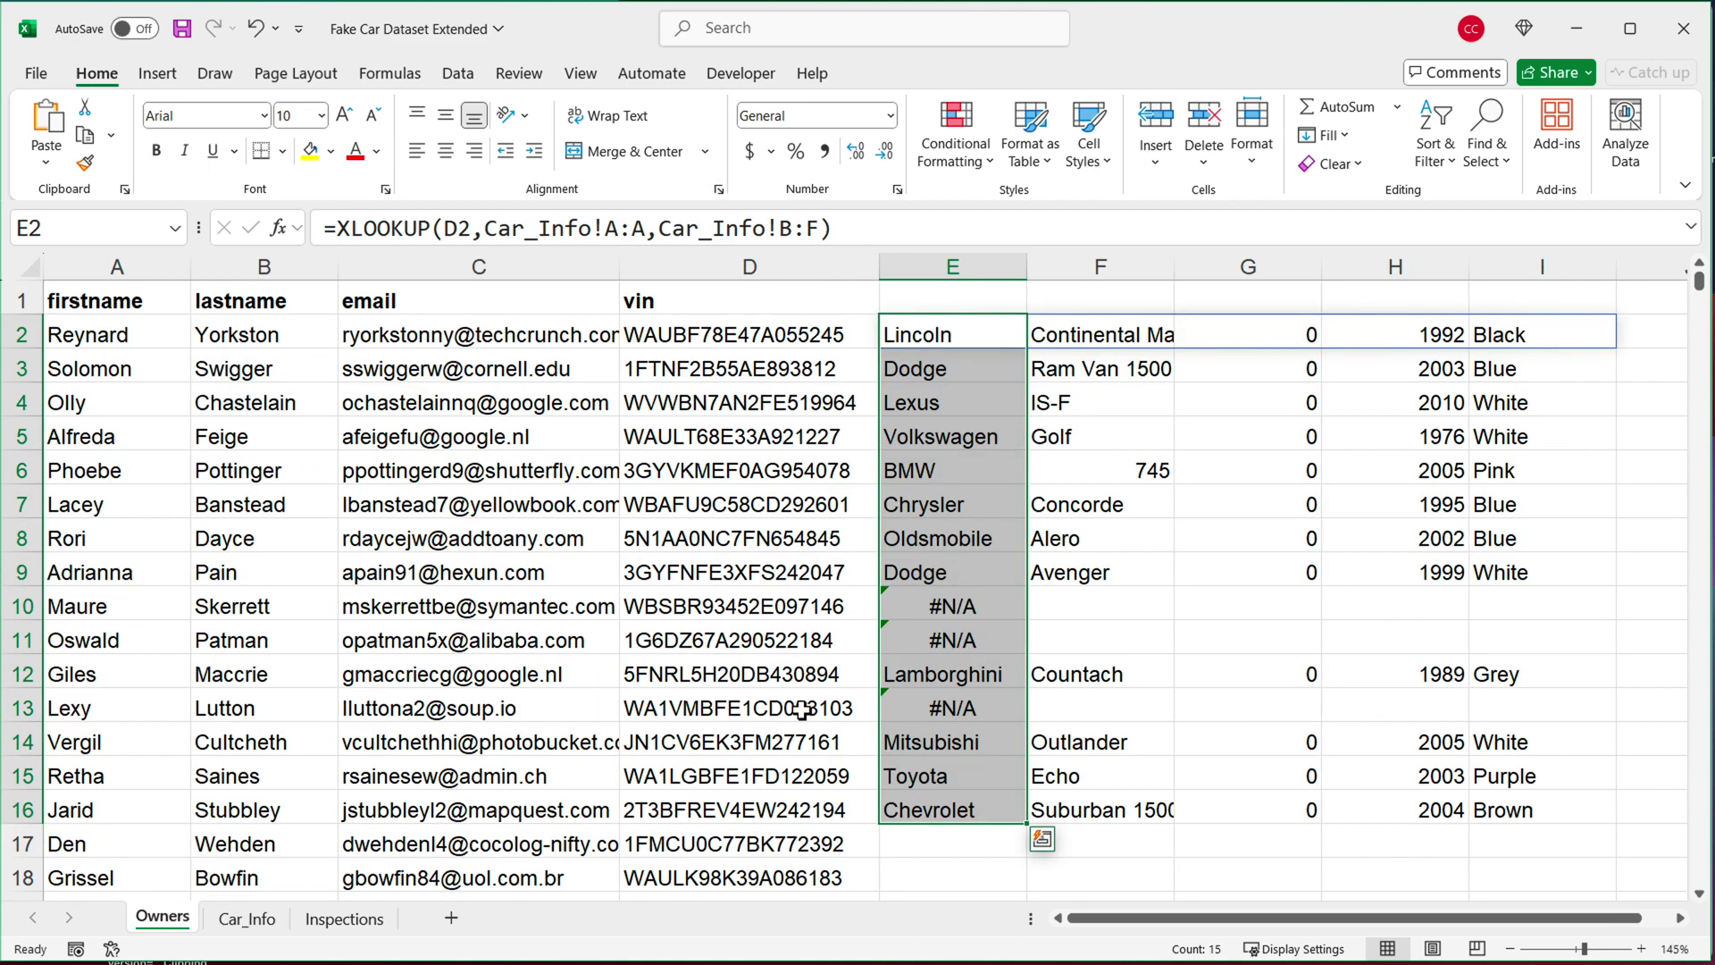
{"action": "left_click_drag", "start_coordinate": [1292, 335], "coordinate": [1239, 804]}
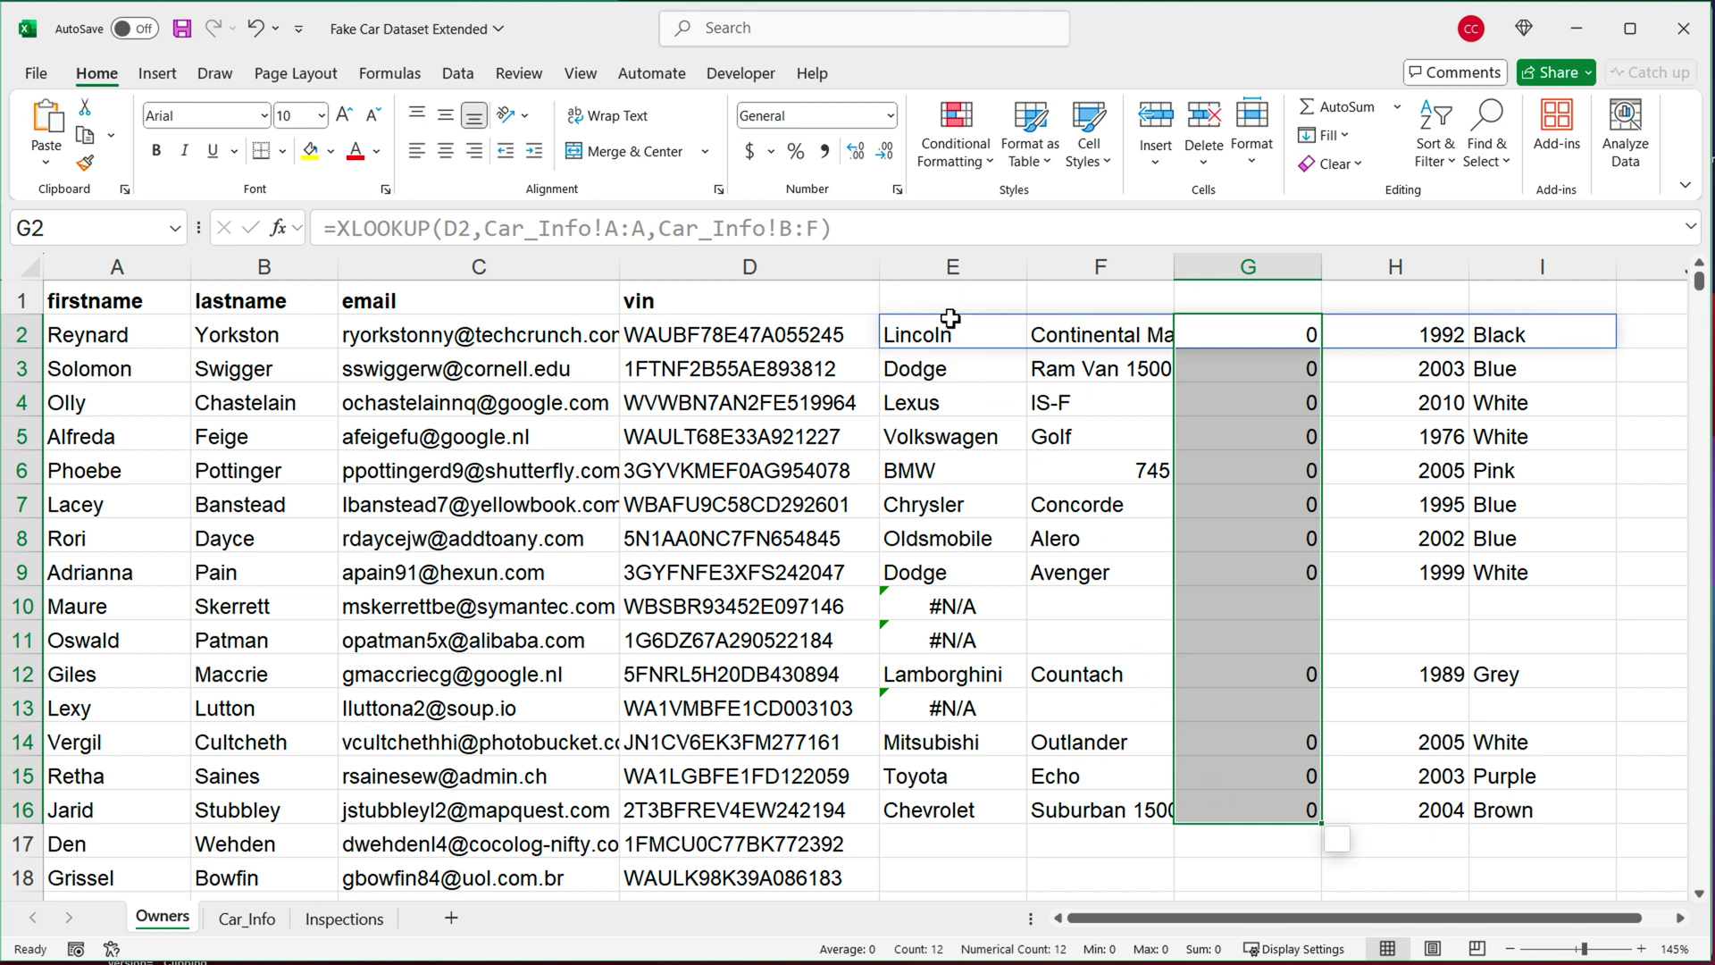
Delete the lookup result columns E through I on the Owners sheet.
{"action": "left_click_drag", "start_coordinate": [951, 267], "coordinate": [1541, 267]}
{"action": "right_click", "coordinate": [1541, 267]}
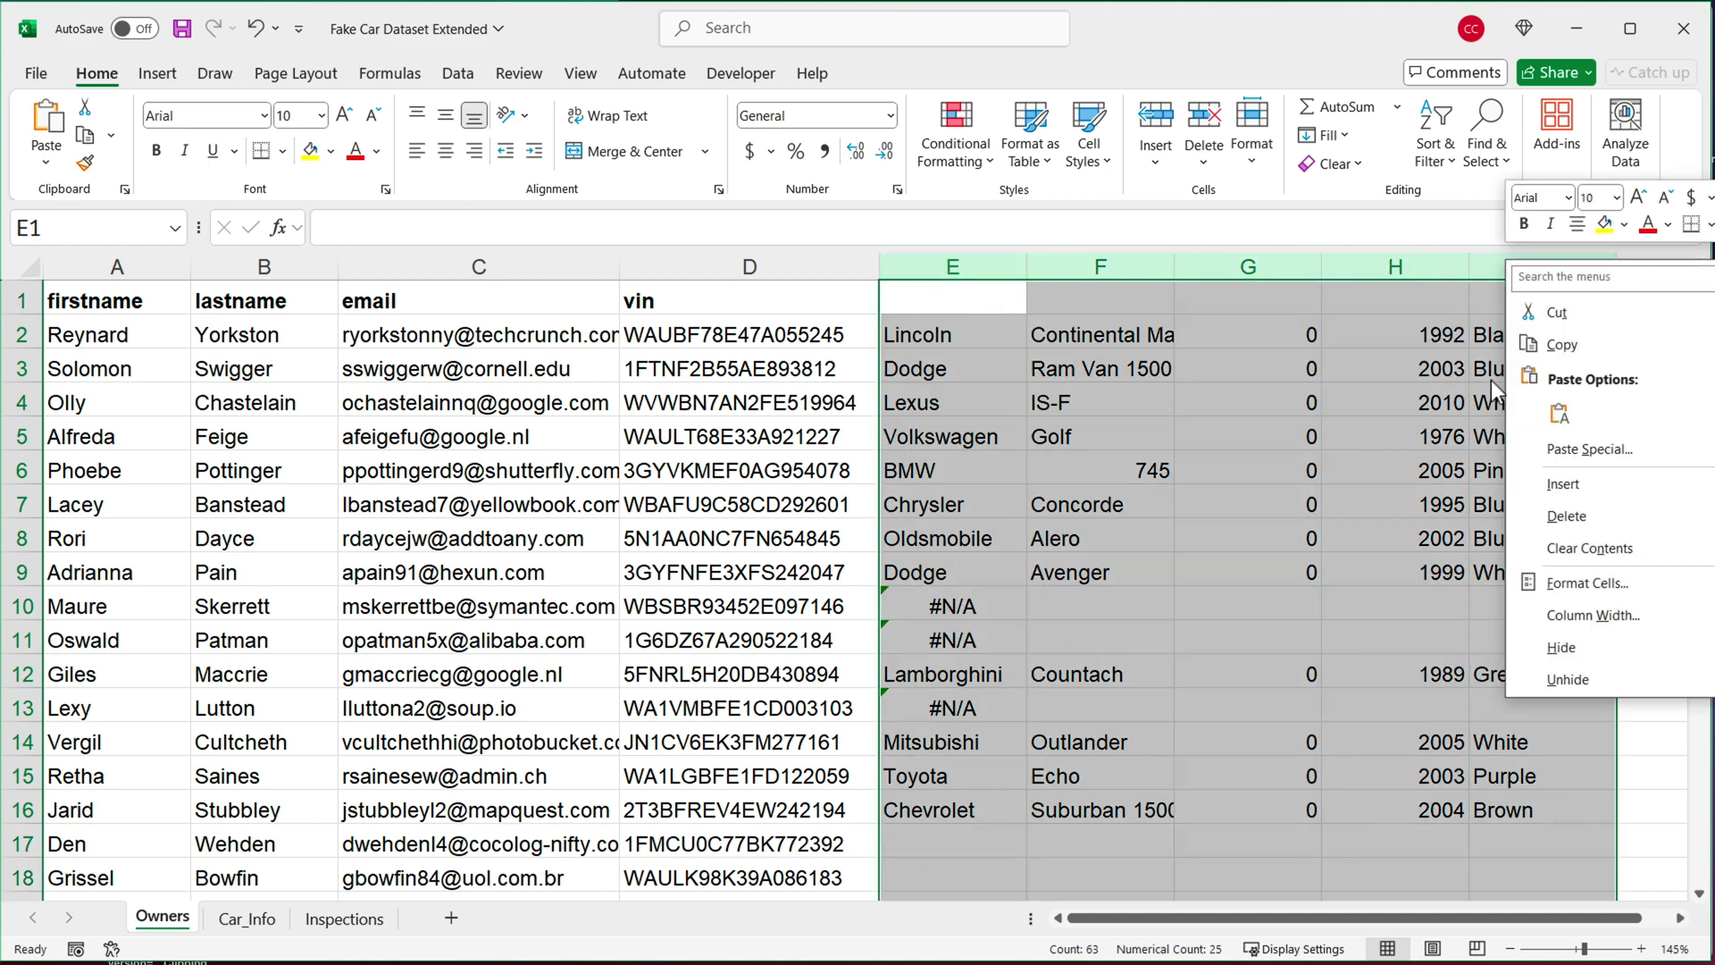
{"action": "left_click", "coordinate": [1567, 515]}
{"action": "left_click", "coordinate": [816, 341]}
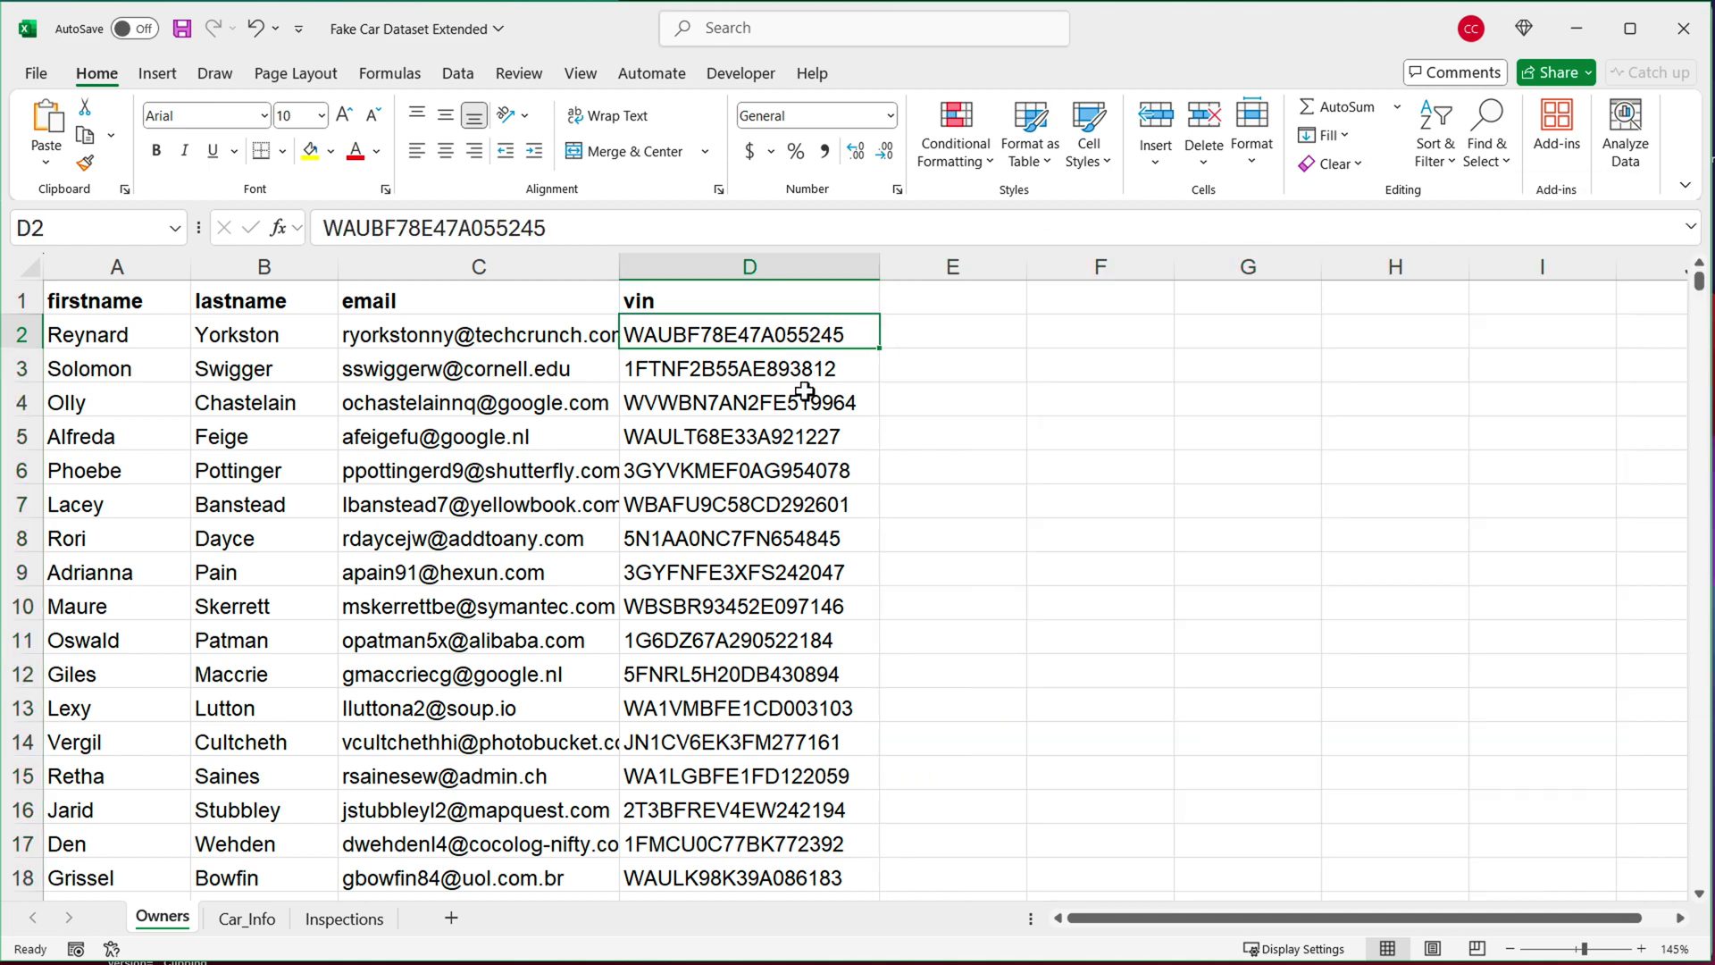
Delete the empty column D from Car_Info and review the make, model and color columns.
{"action": "left_click", "coordinate": [248, 919]}
{"action": "left_click", "coordinate": [576, 266]}
{"action": "right_click", "coordinate": [586, 273]}
{"action": "left_click", "coordinate": [629, 522]}
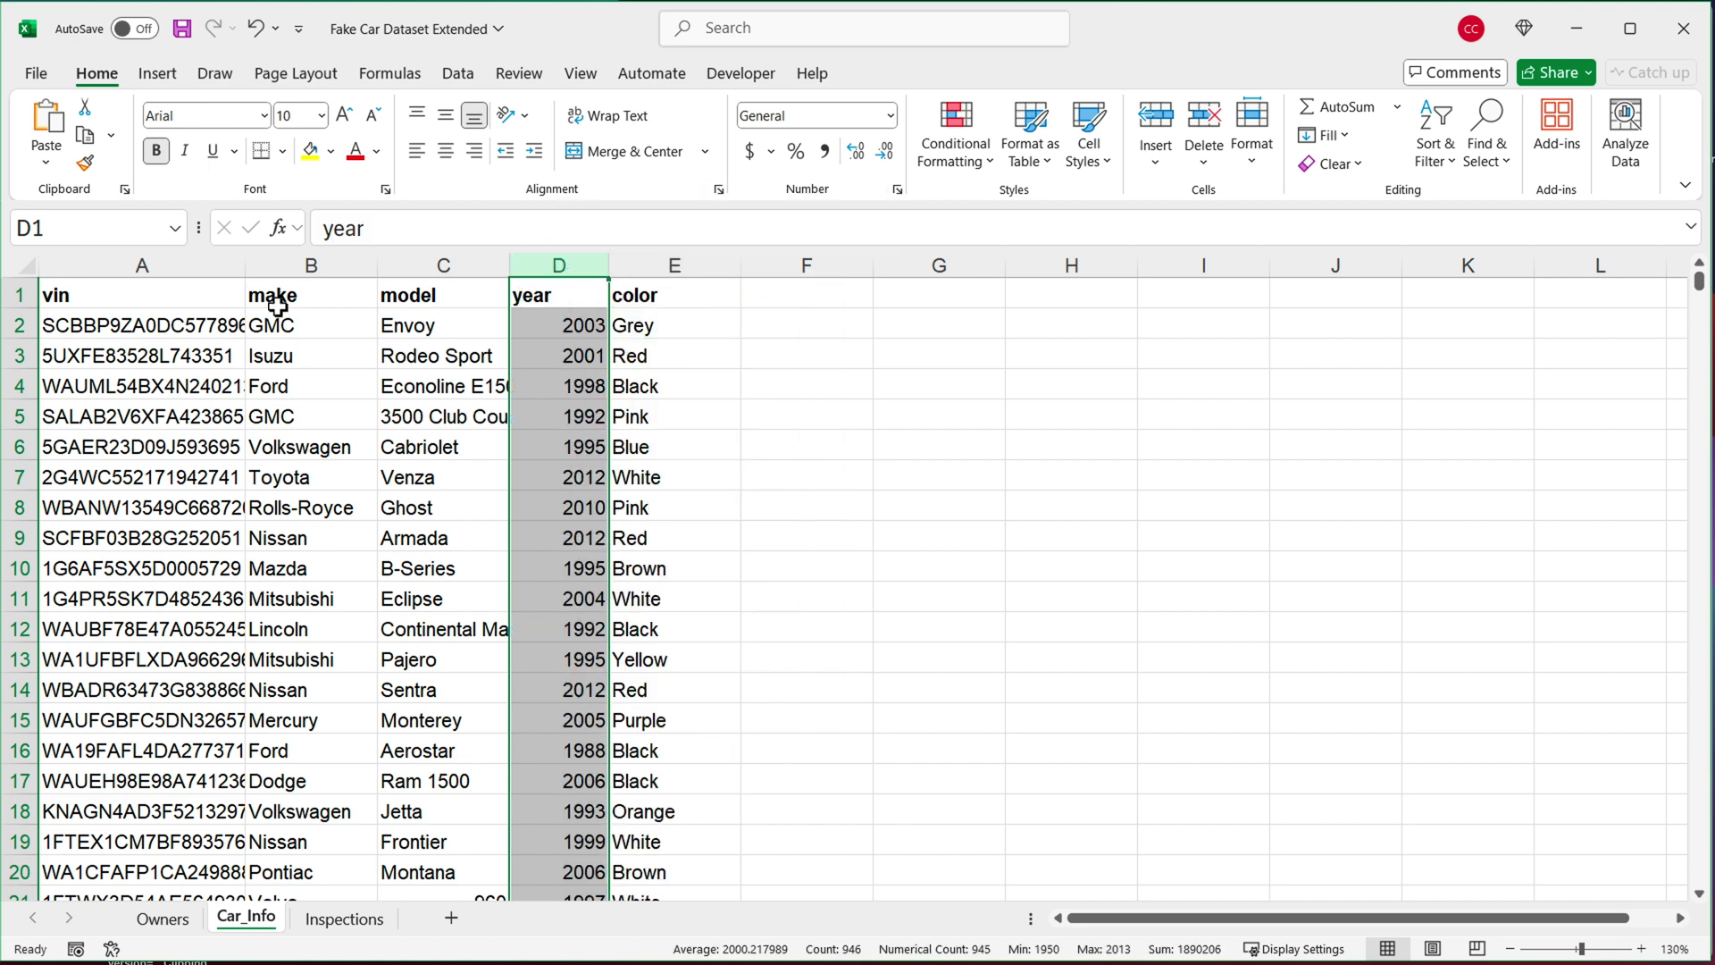
{"action": "left_click", "coordinate": [195, 296]}
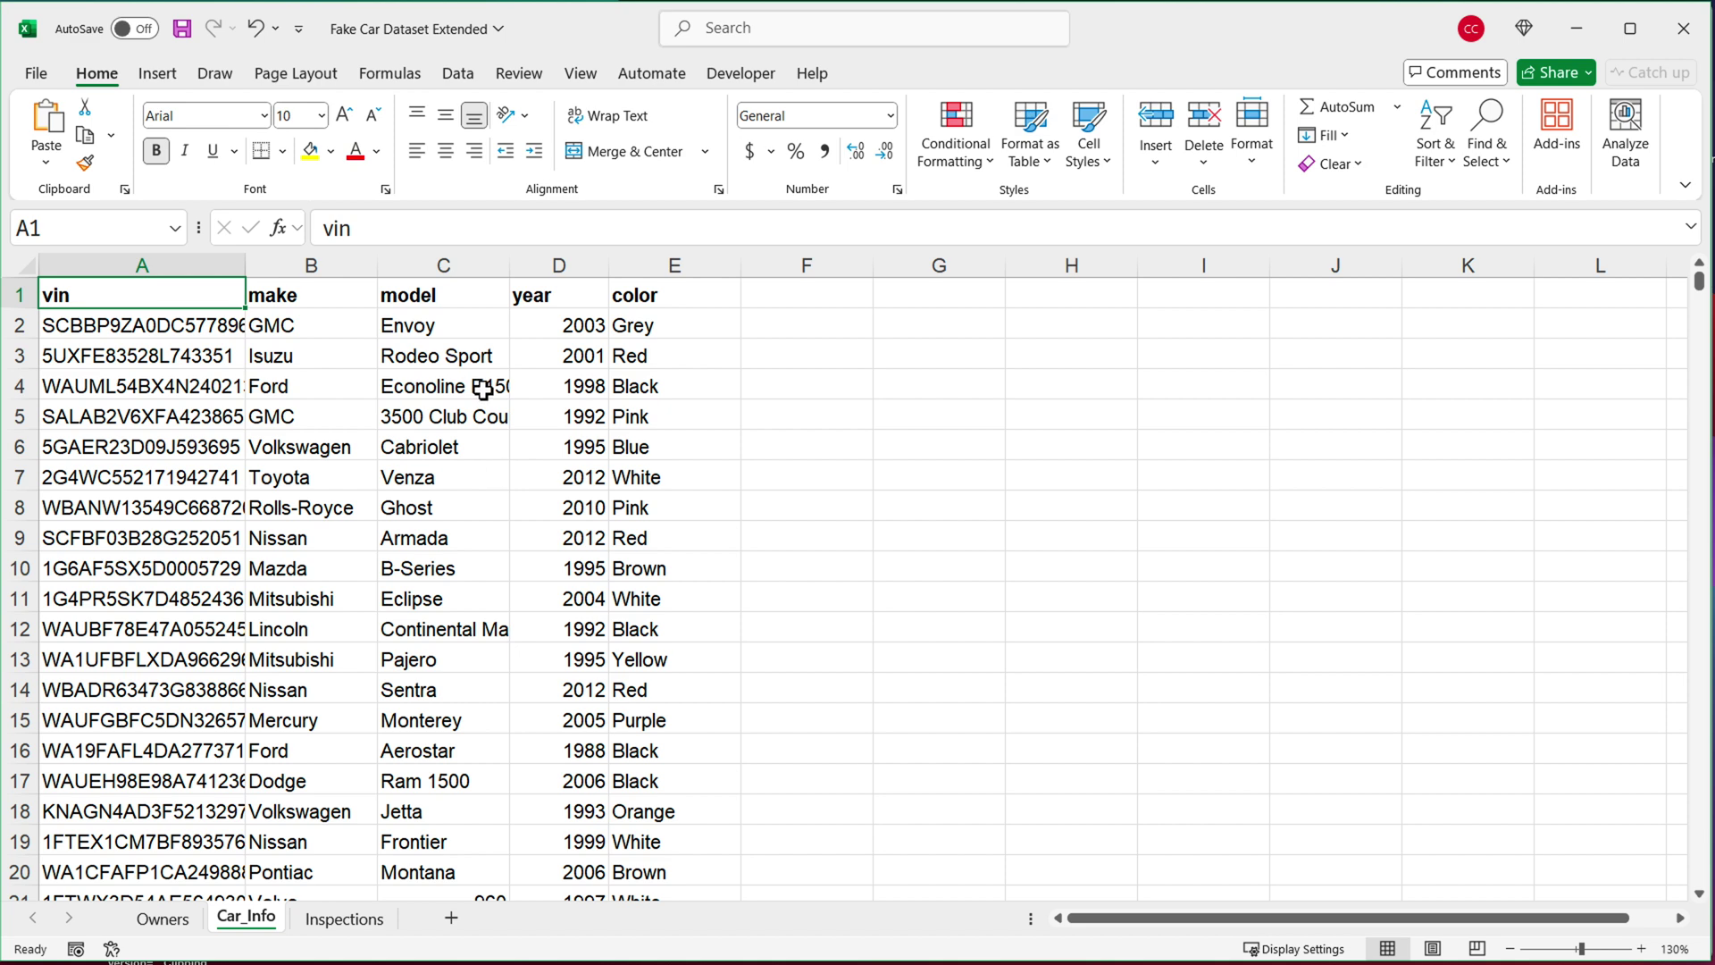
{"action": "left_click_drag", "start_coordinate": [675, 295], "coordinate": [673, 506]}
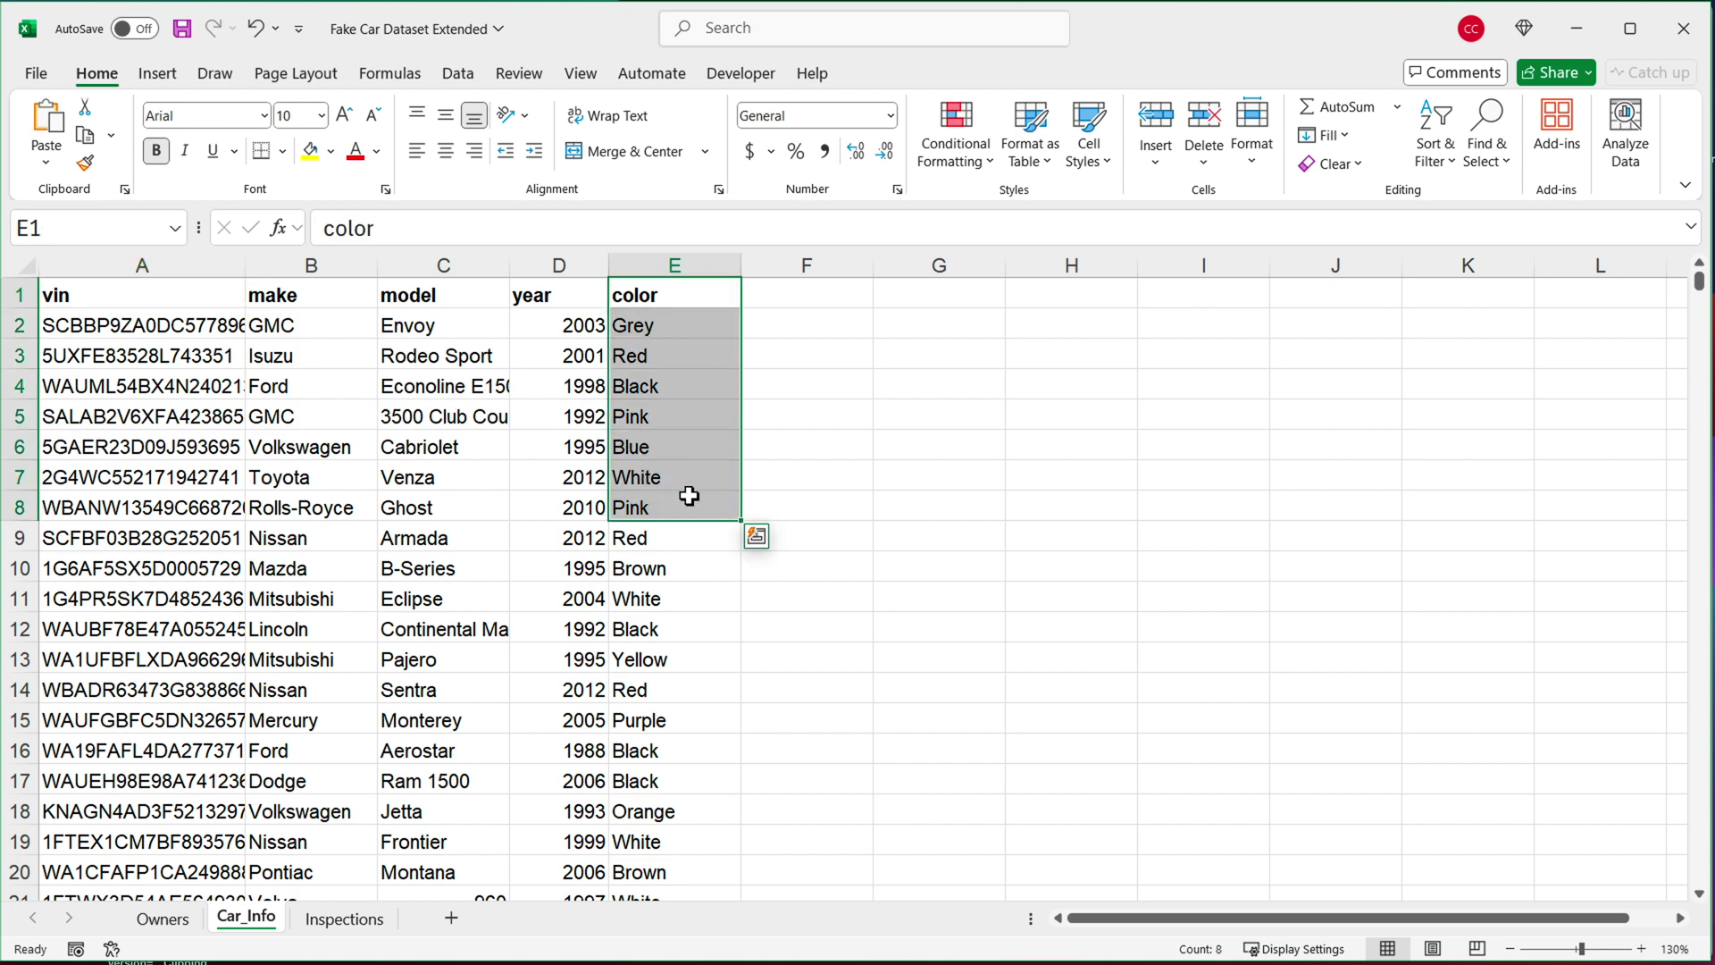
{"action": "left_click_drag", "start_coordinate": [409, 295], "coordinate": [415, 447]}
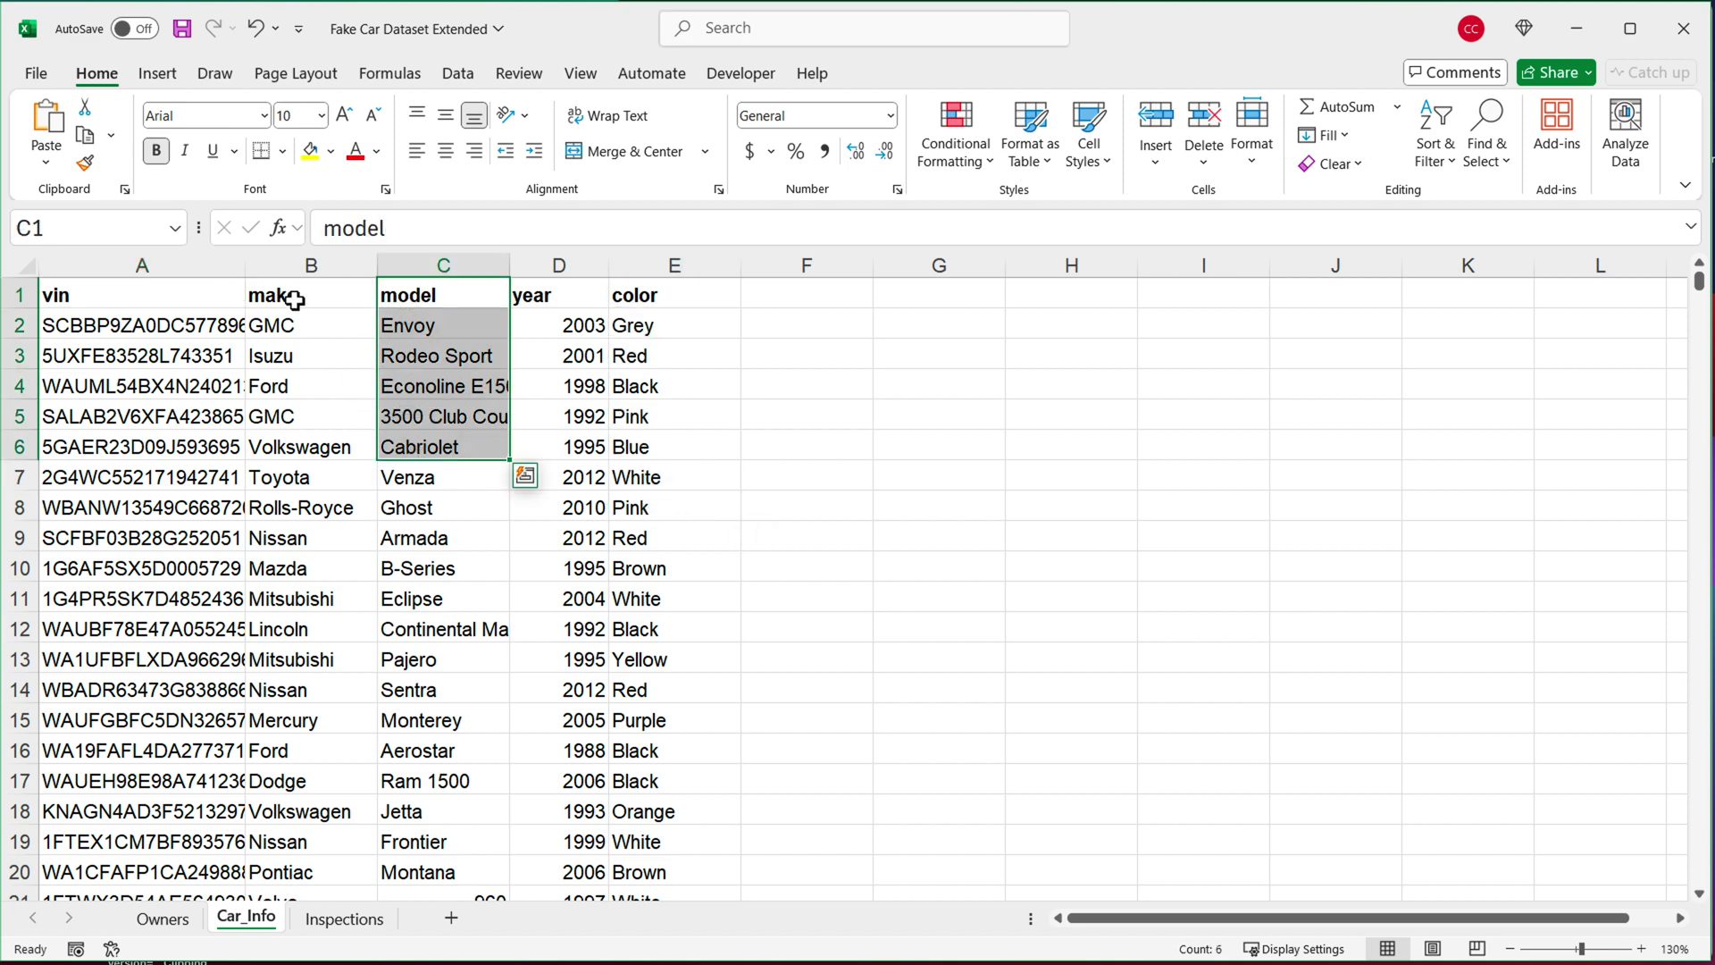
{"action": "left_click_drag", "start_coordinate": [288, 297], "coordinate": [338, 457]}
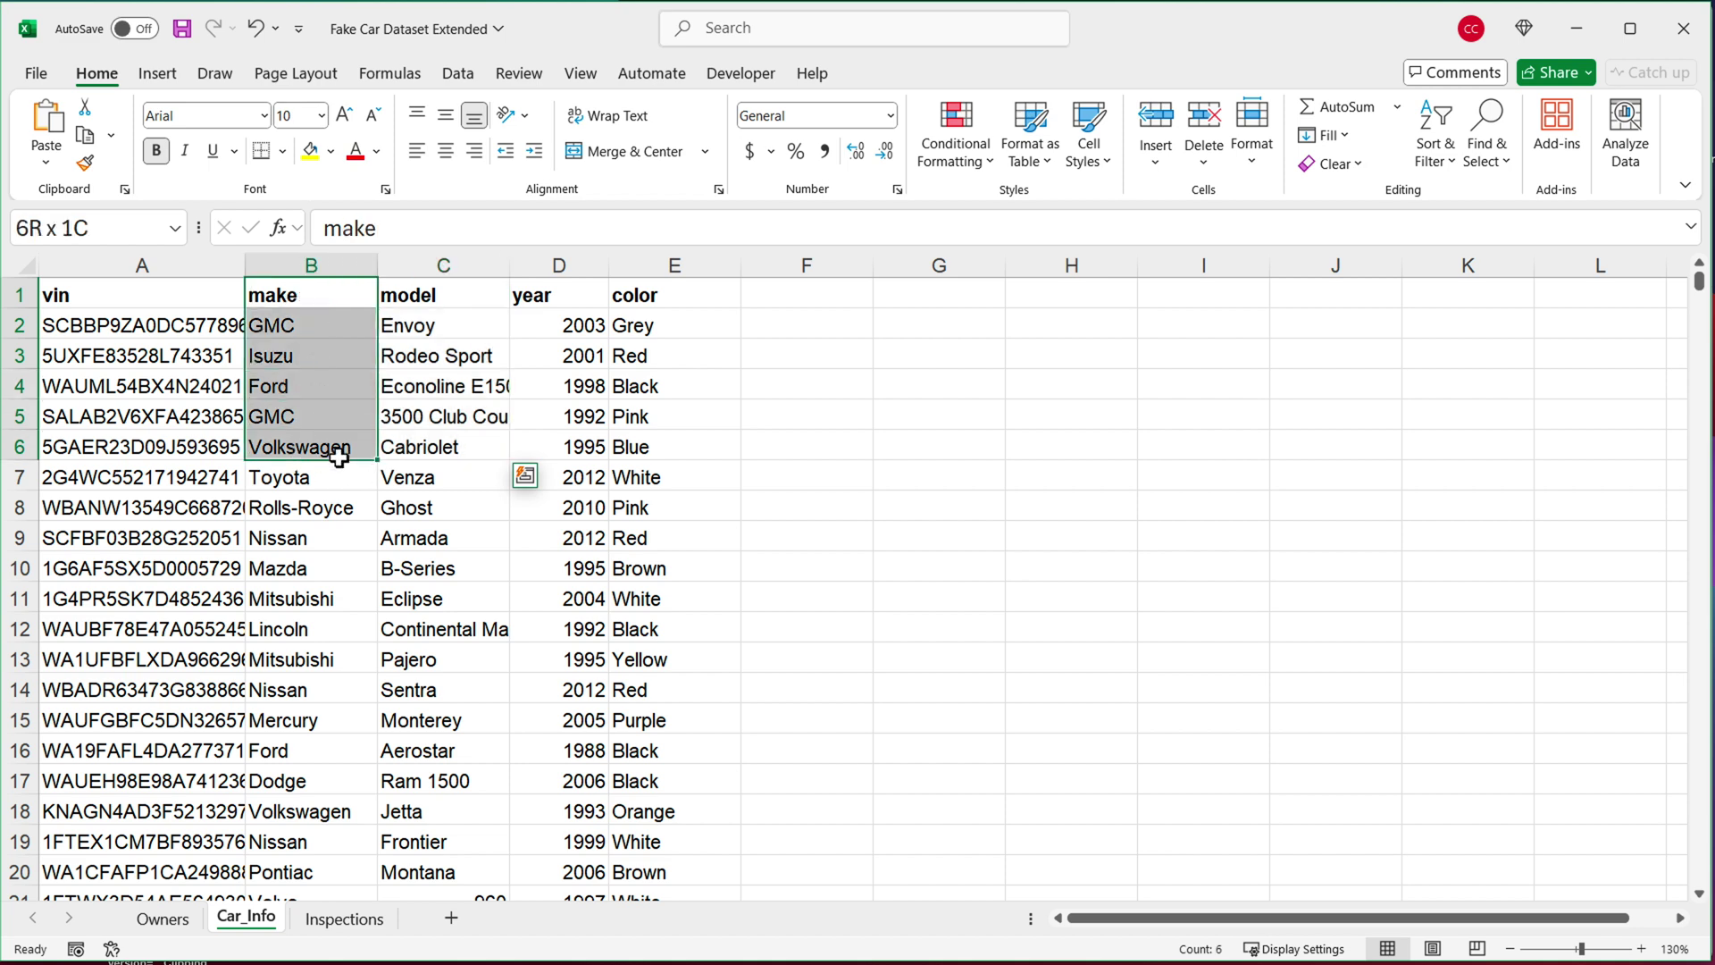
{"action": "left_click", "coordinate": [163, 918]}
Start an XLOOKUP in E2 using D2's VIN against the Car_Info vin column.
{"action": "left_click", "coordinate": [935, 341]}
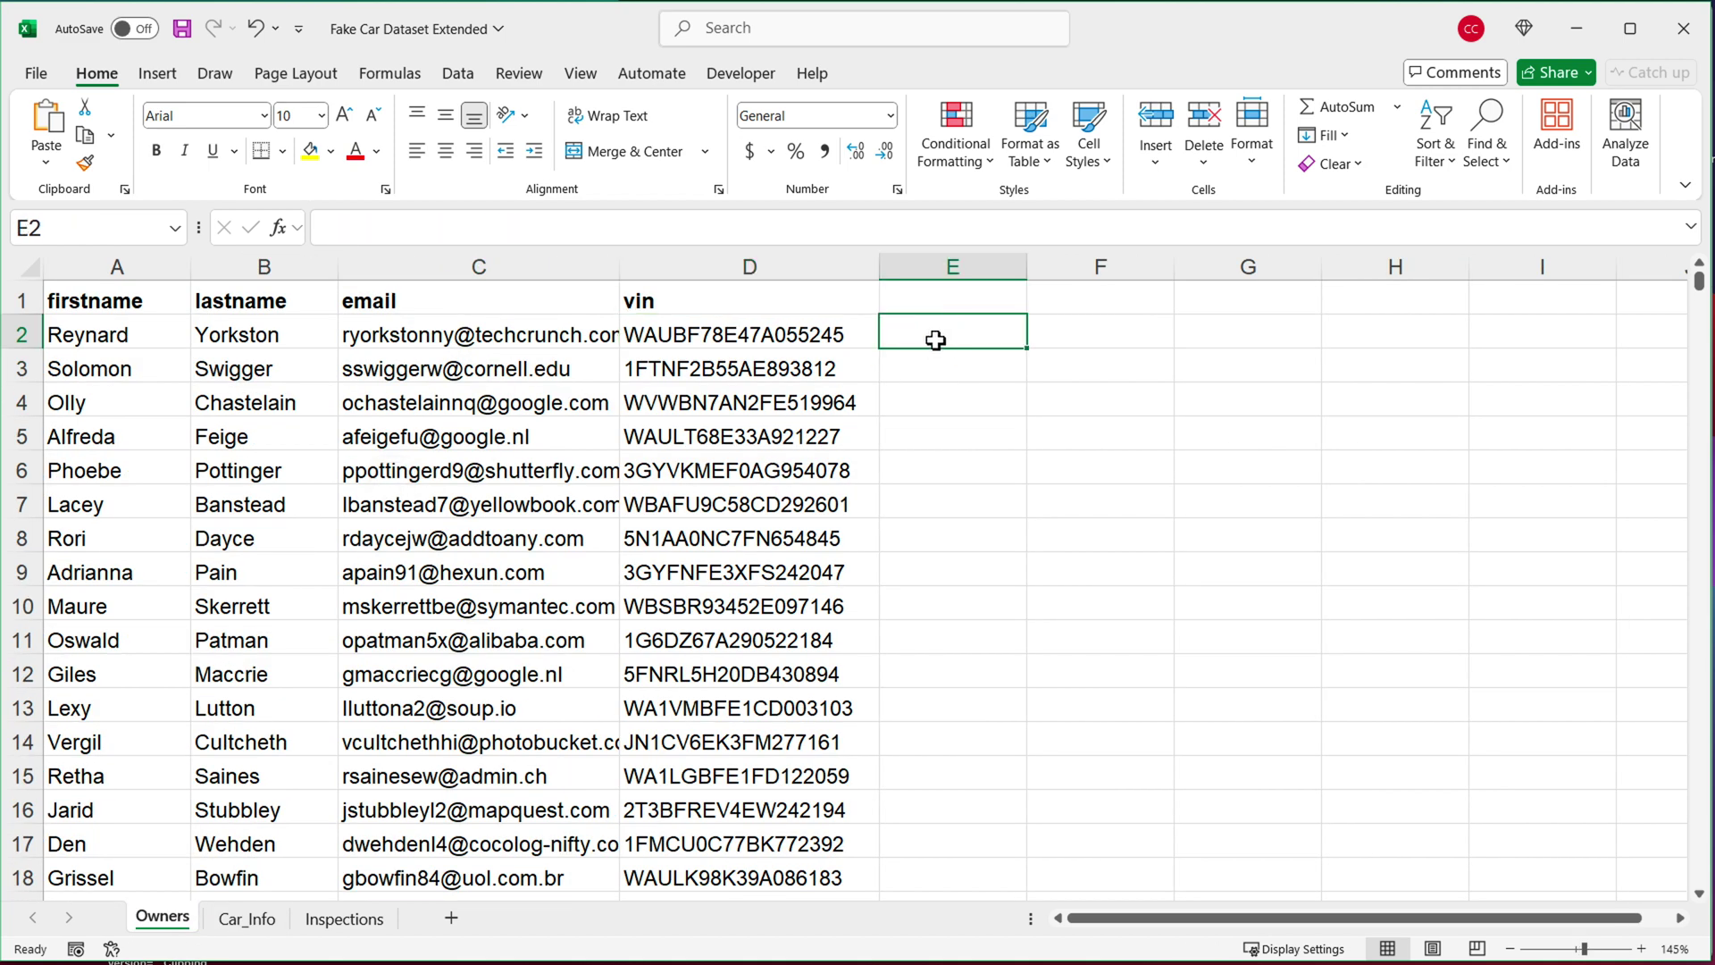
{"action": "type", "text": "=XL"}
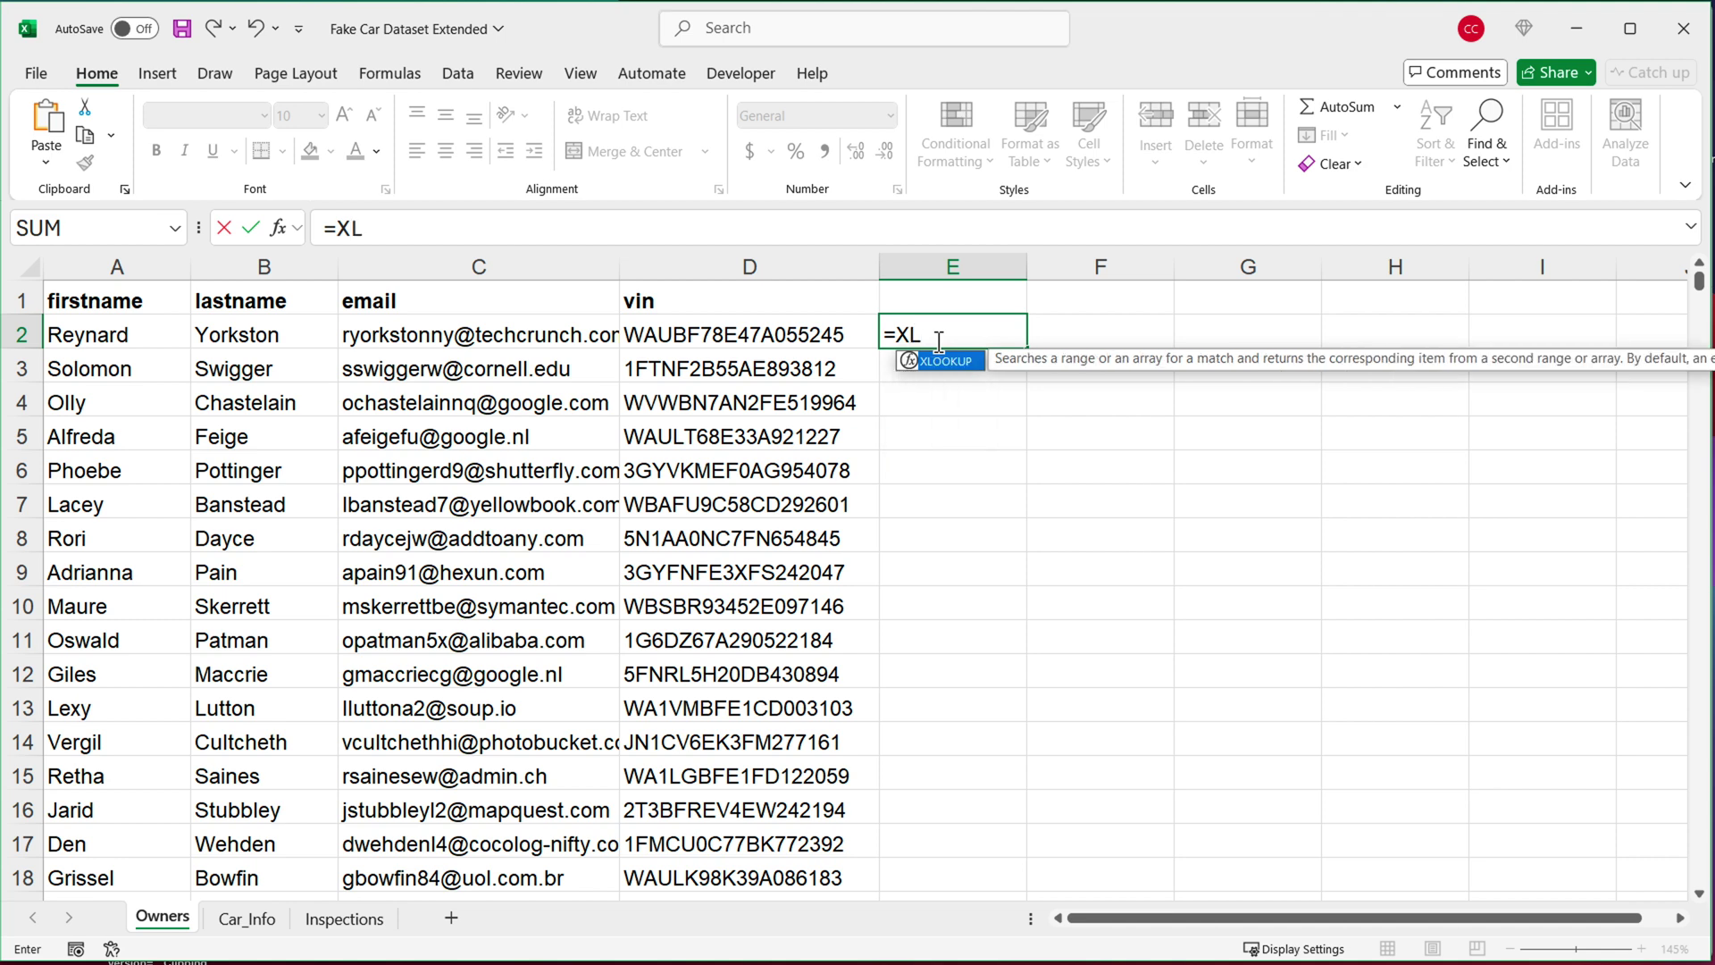
{"action": "key", "text": "Tab"}
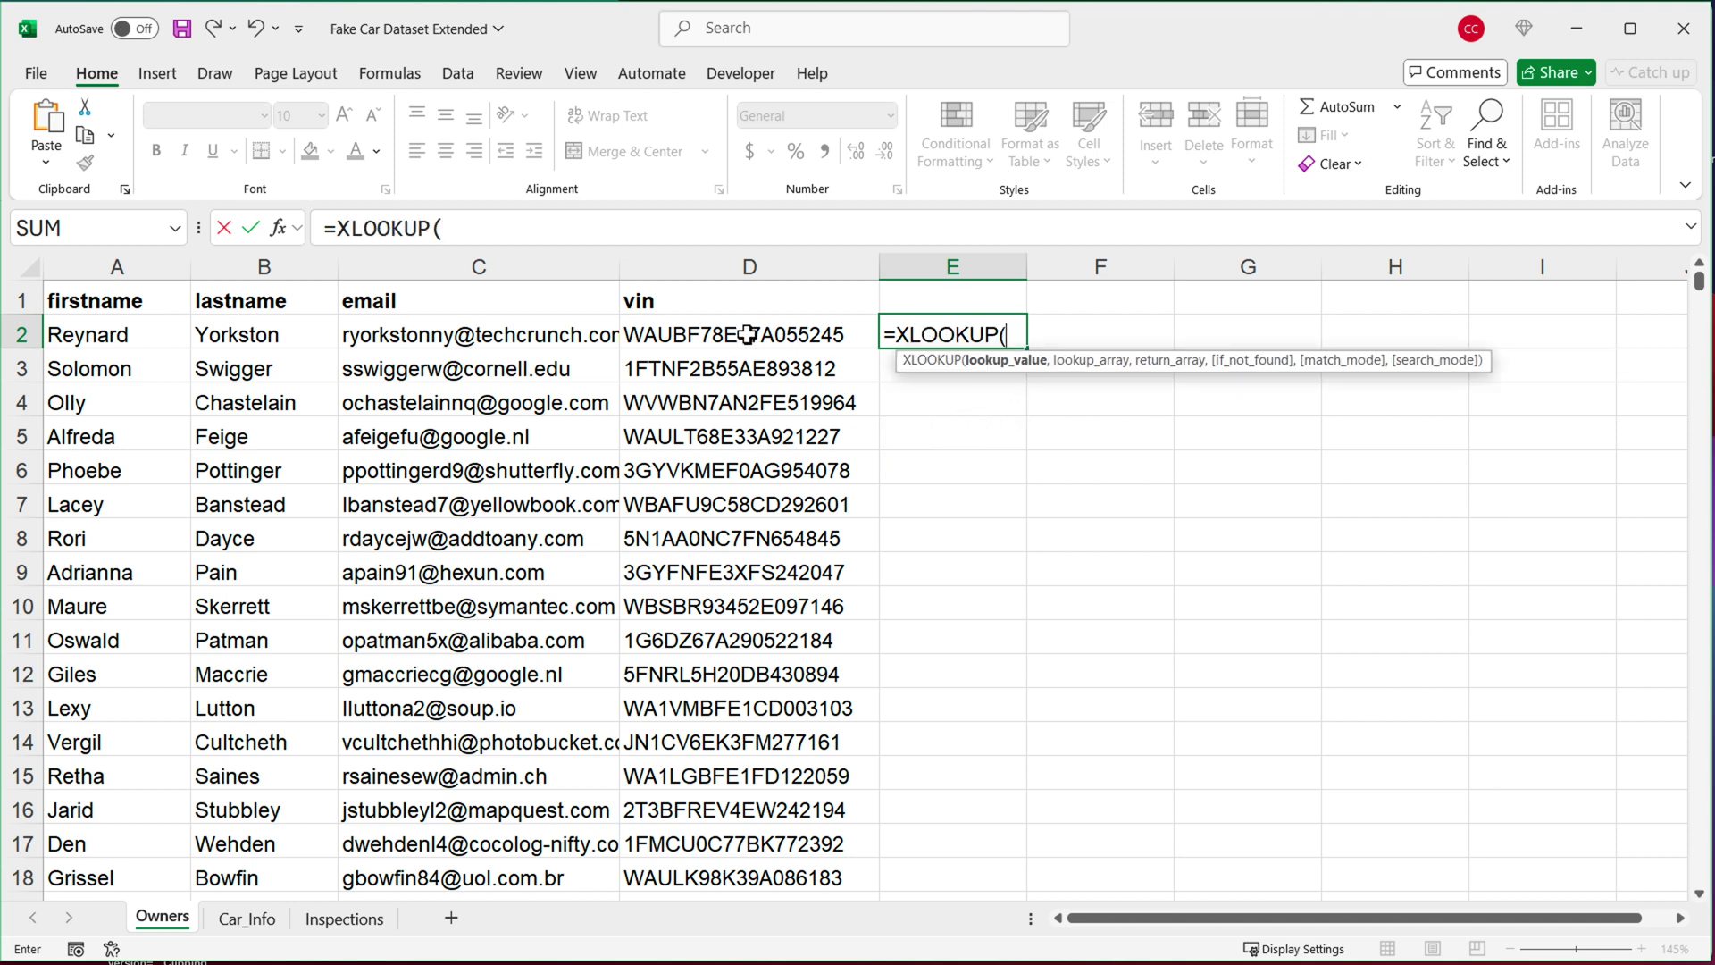
{"action": "left_click", "coordinate": [746, 335]}
{"action": "type", "text": ","}
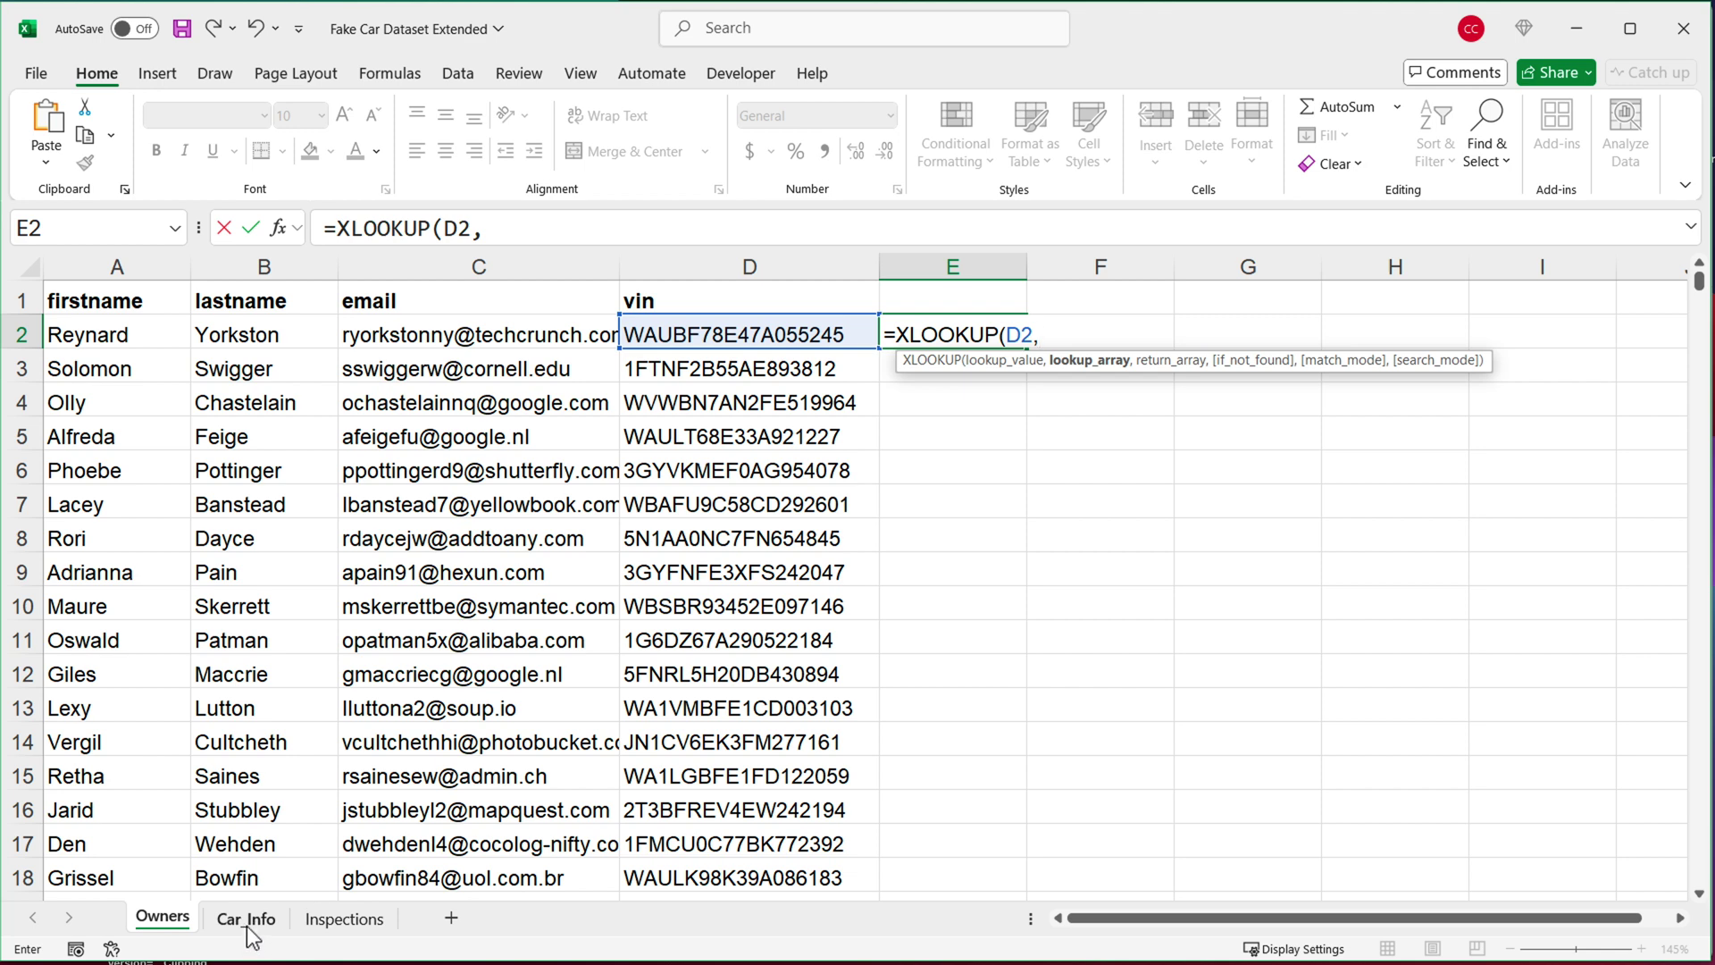
{"action": "left_click", "coordinate": [247, 920]}
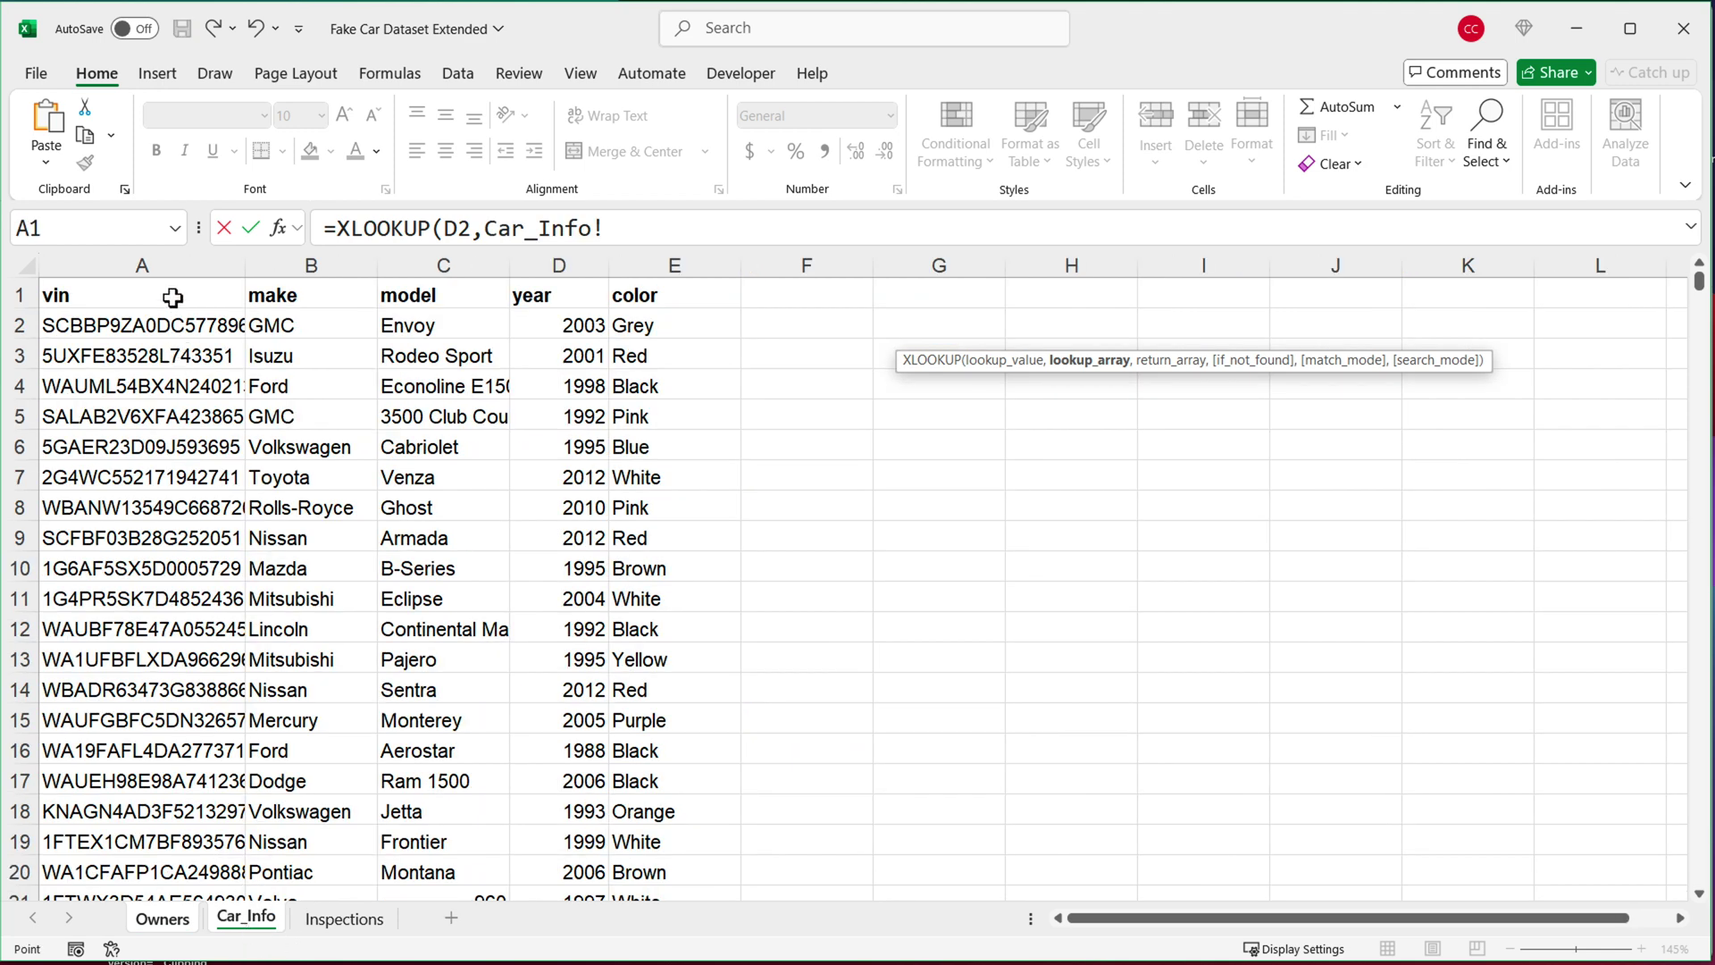
{"action": "left_click", "coordinate": [141, 265]}
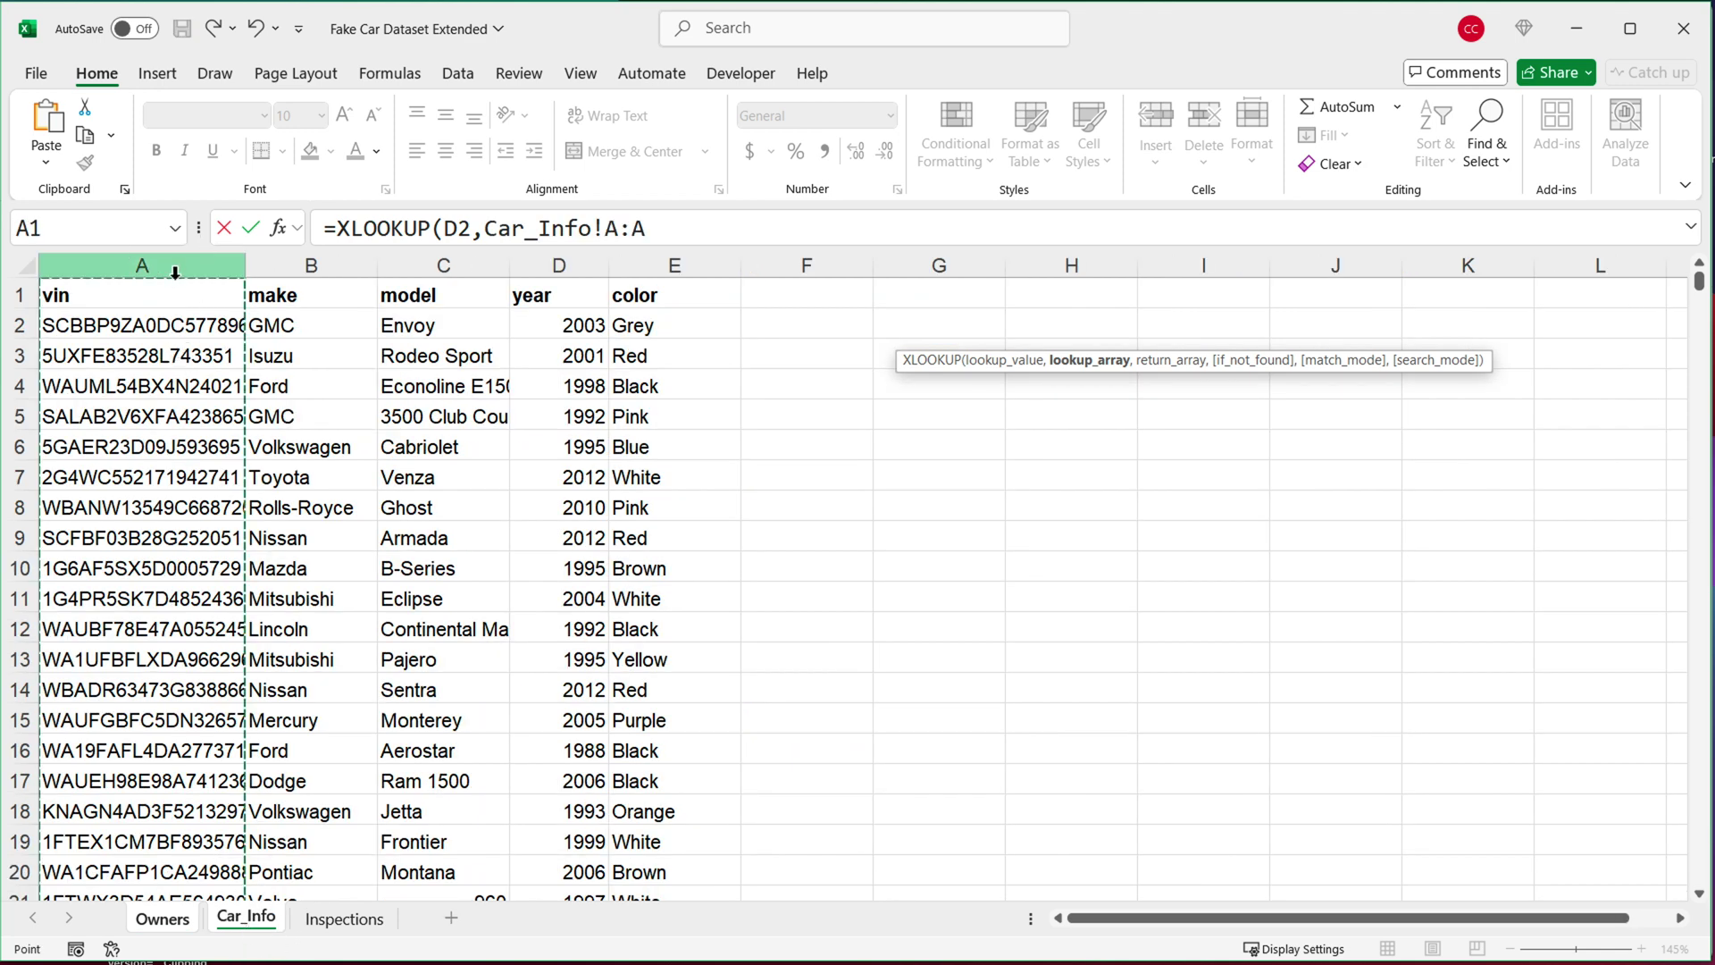
{"action": "type", "text": ","}
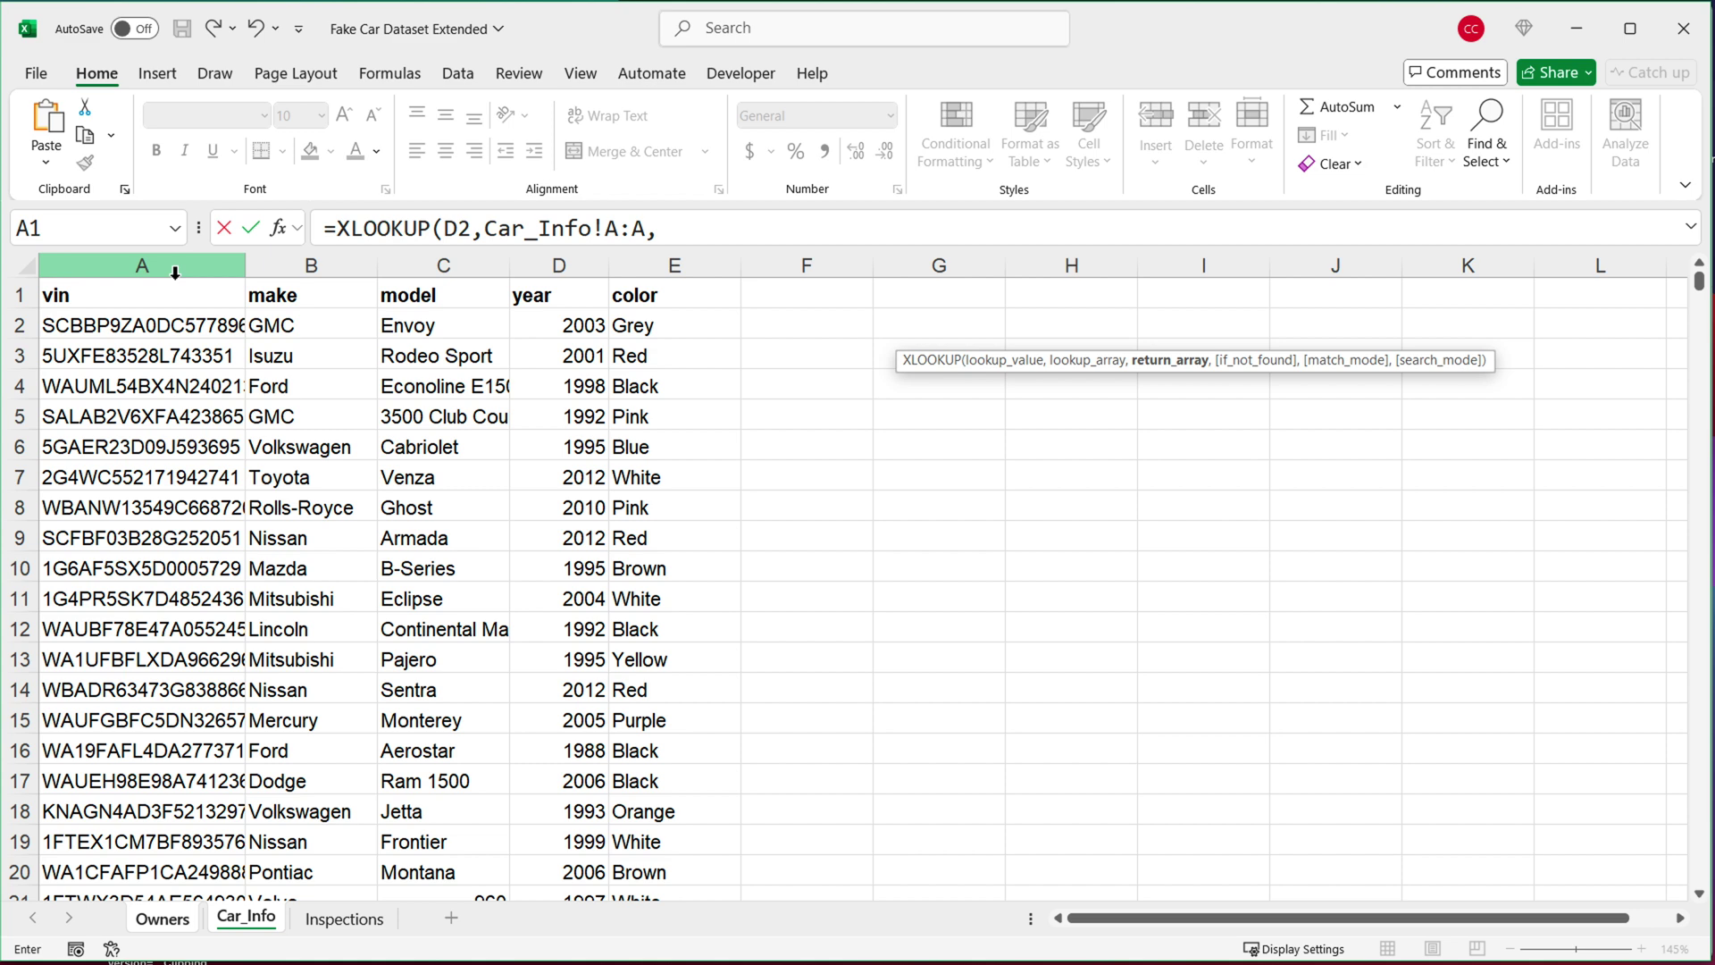
{"action": "type", "text": "HS"}
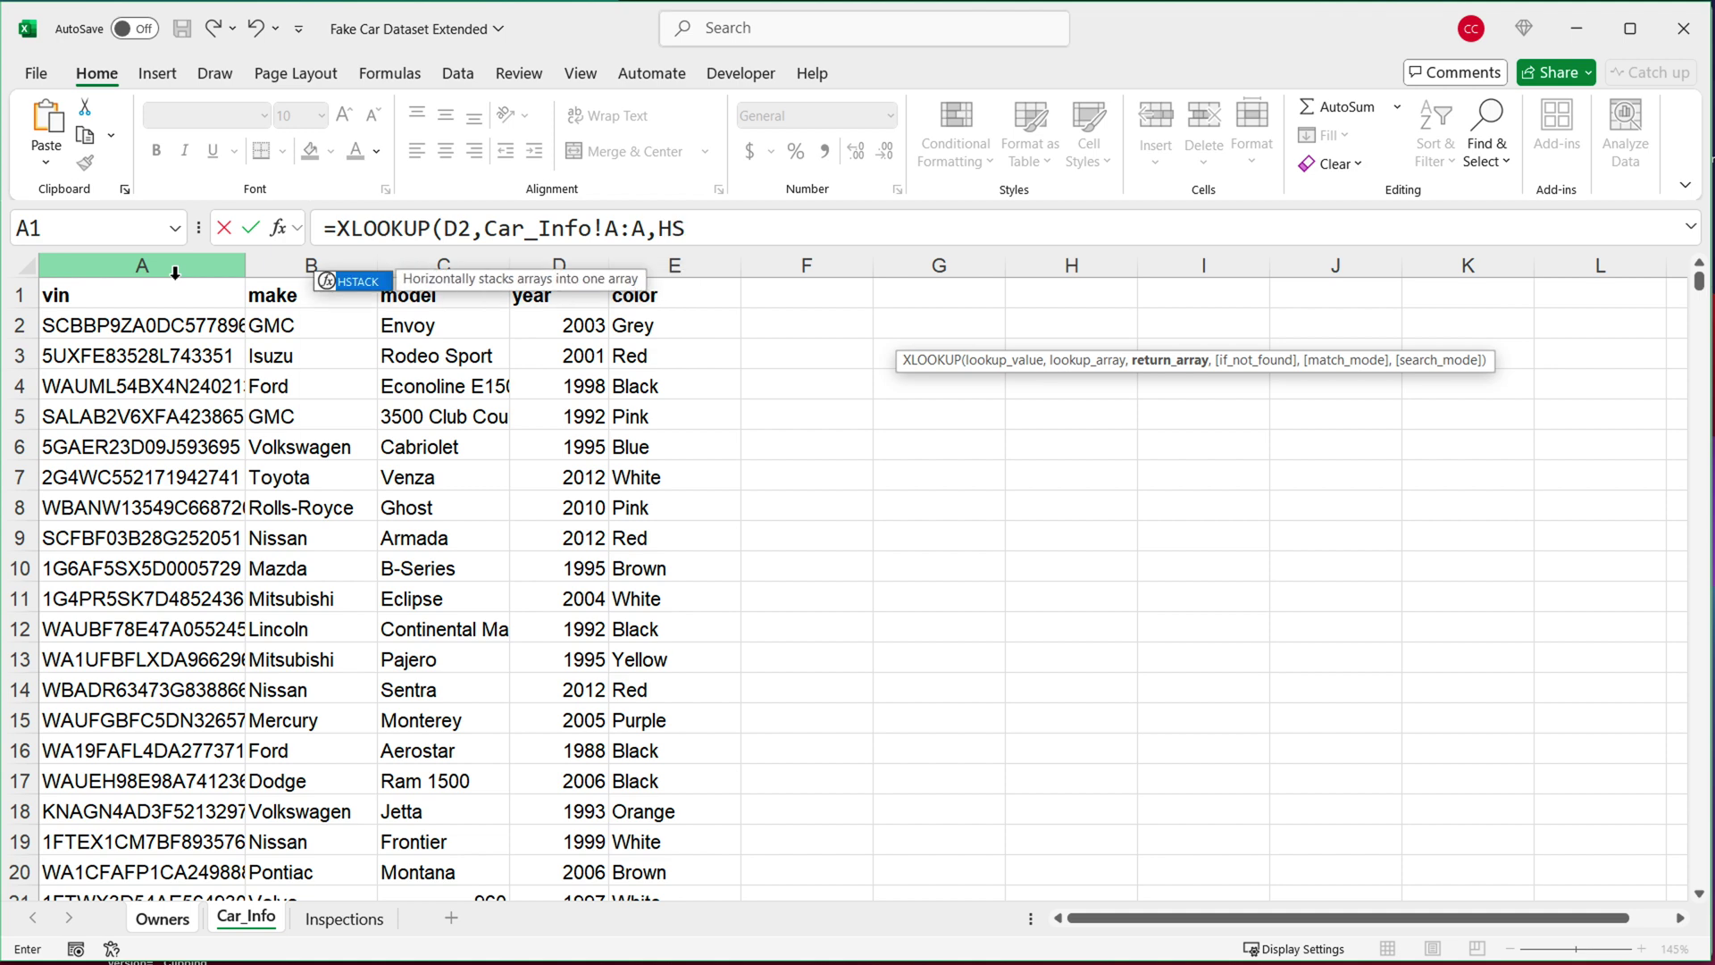
Return HSTACK of the Car_Info color, model and make columns, and commit the formula.
{"action": "key", "text": "Tab"}
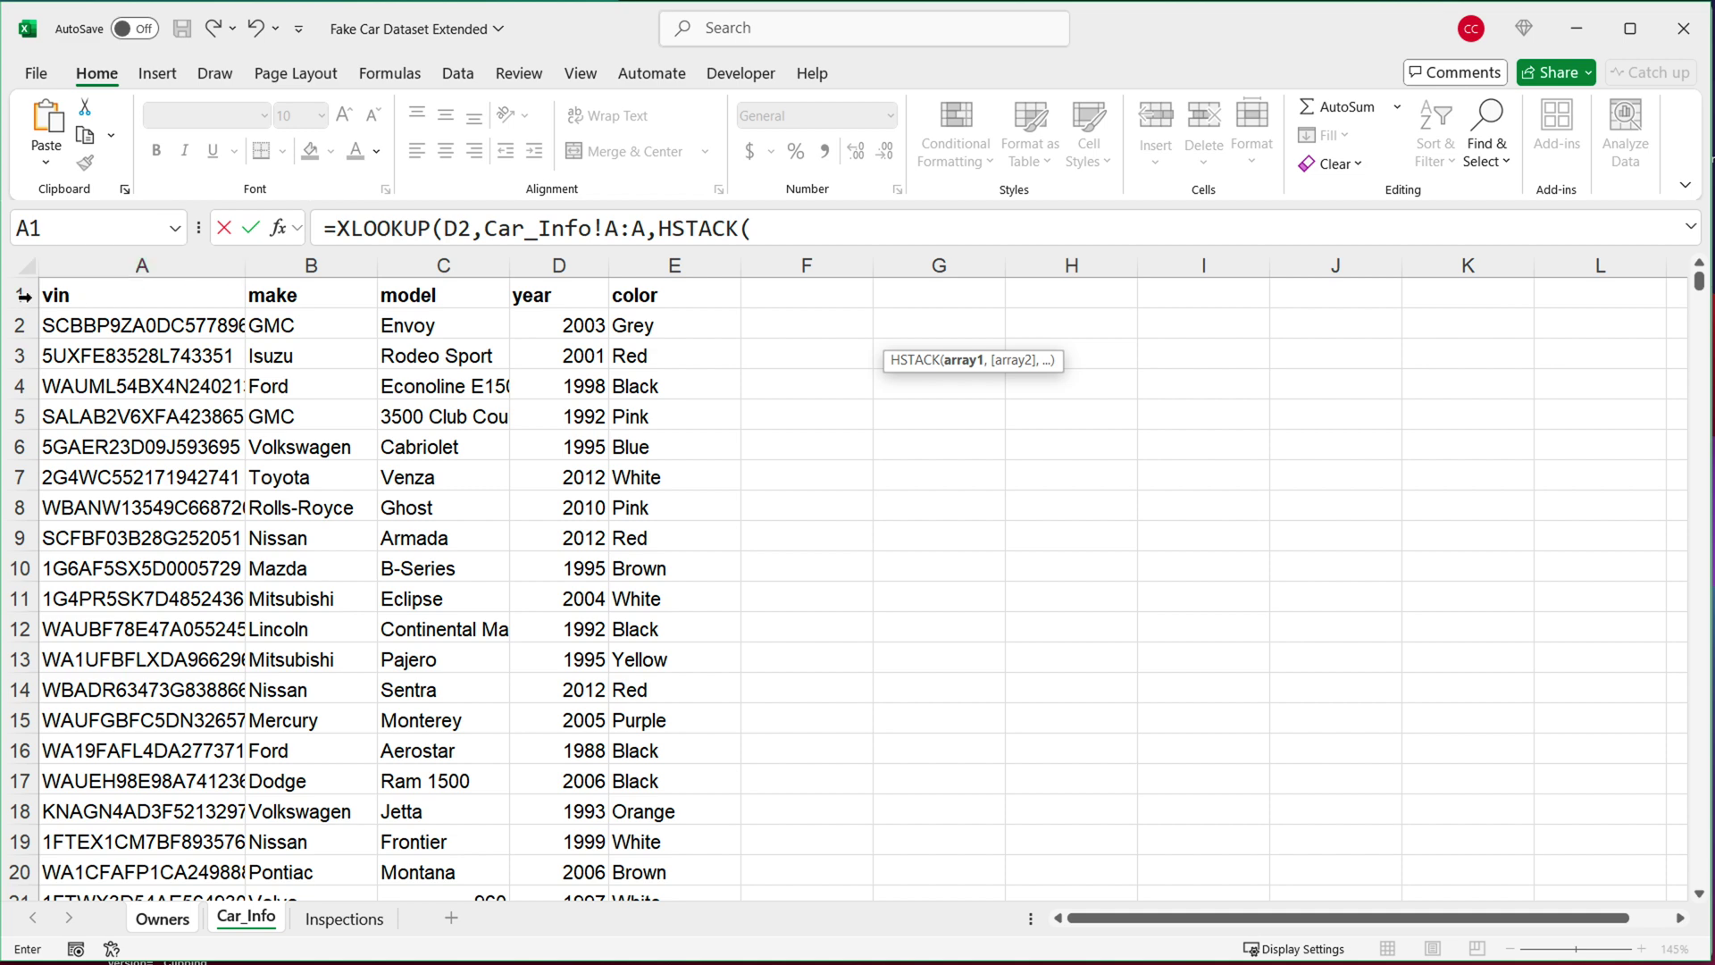
{"action": "left_click", "coordinate": [679, 266]}
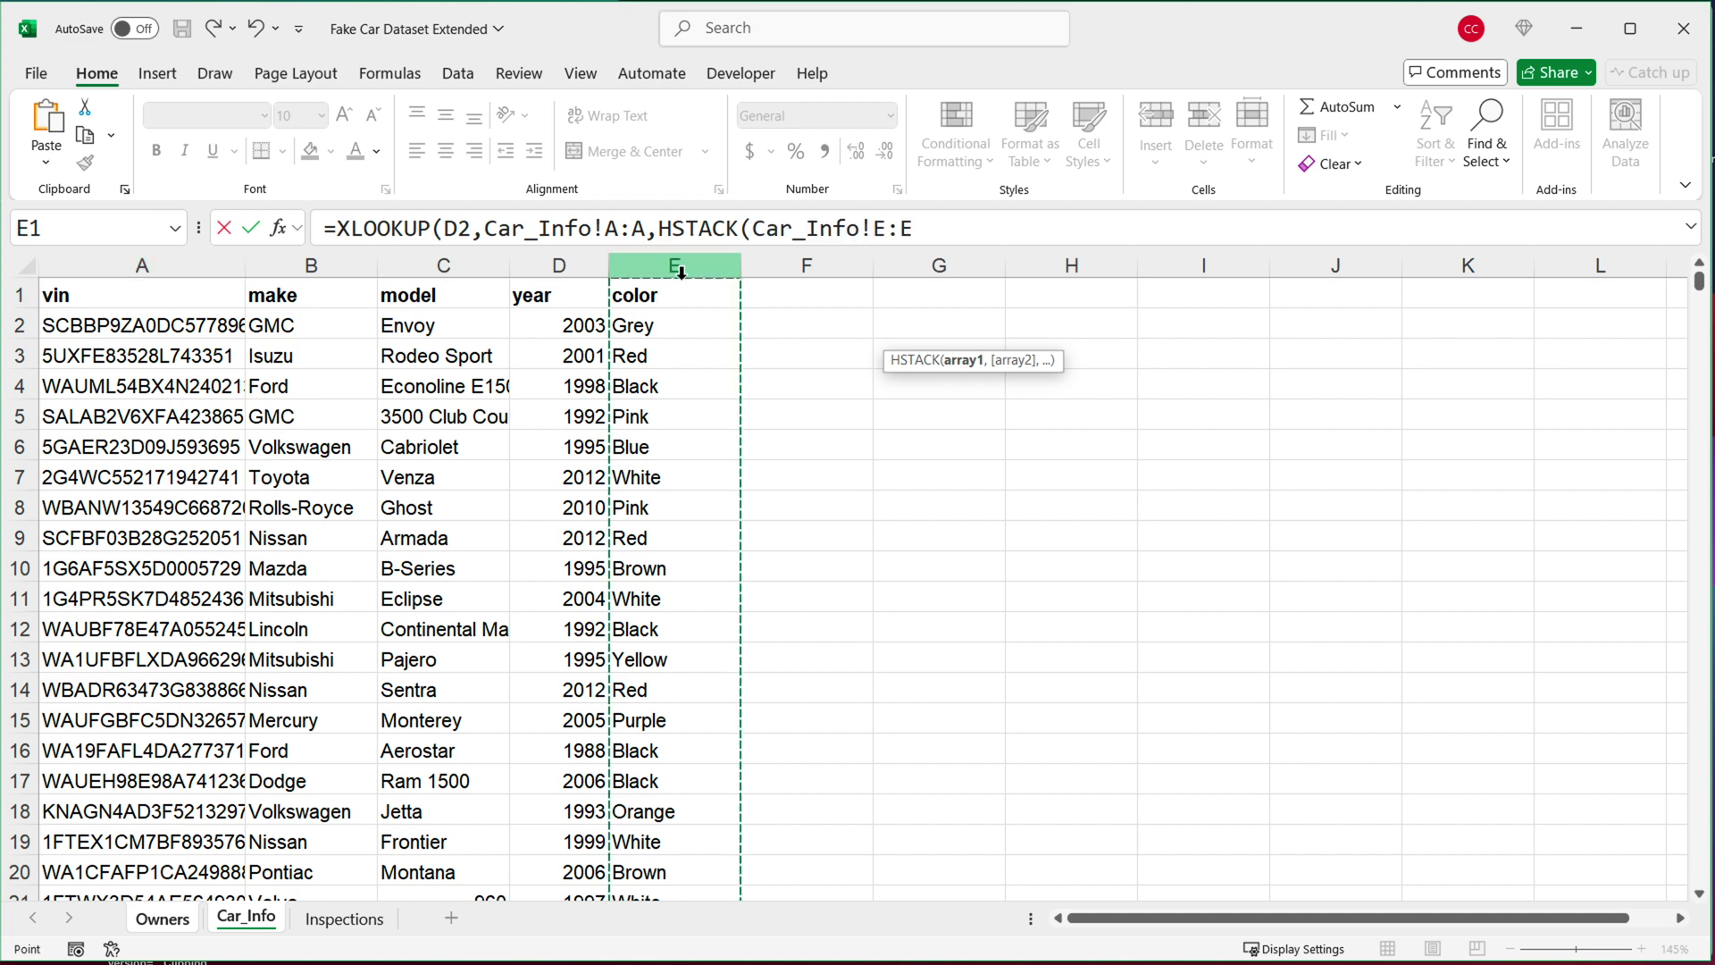
{"action": "type", "text": ","}
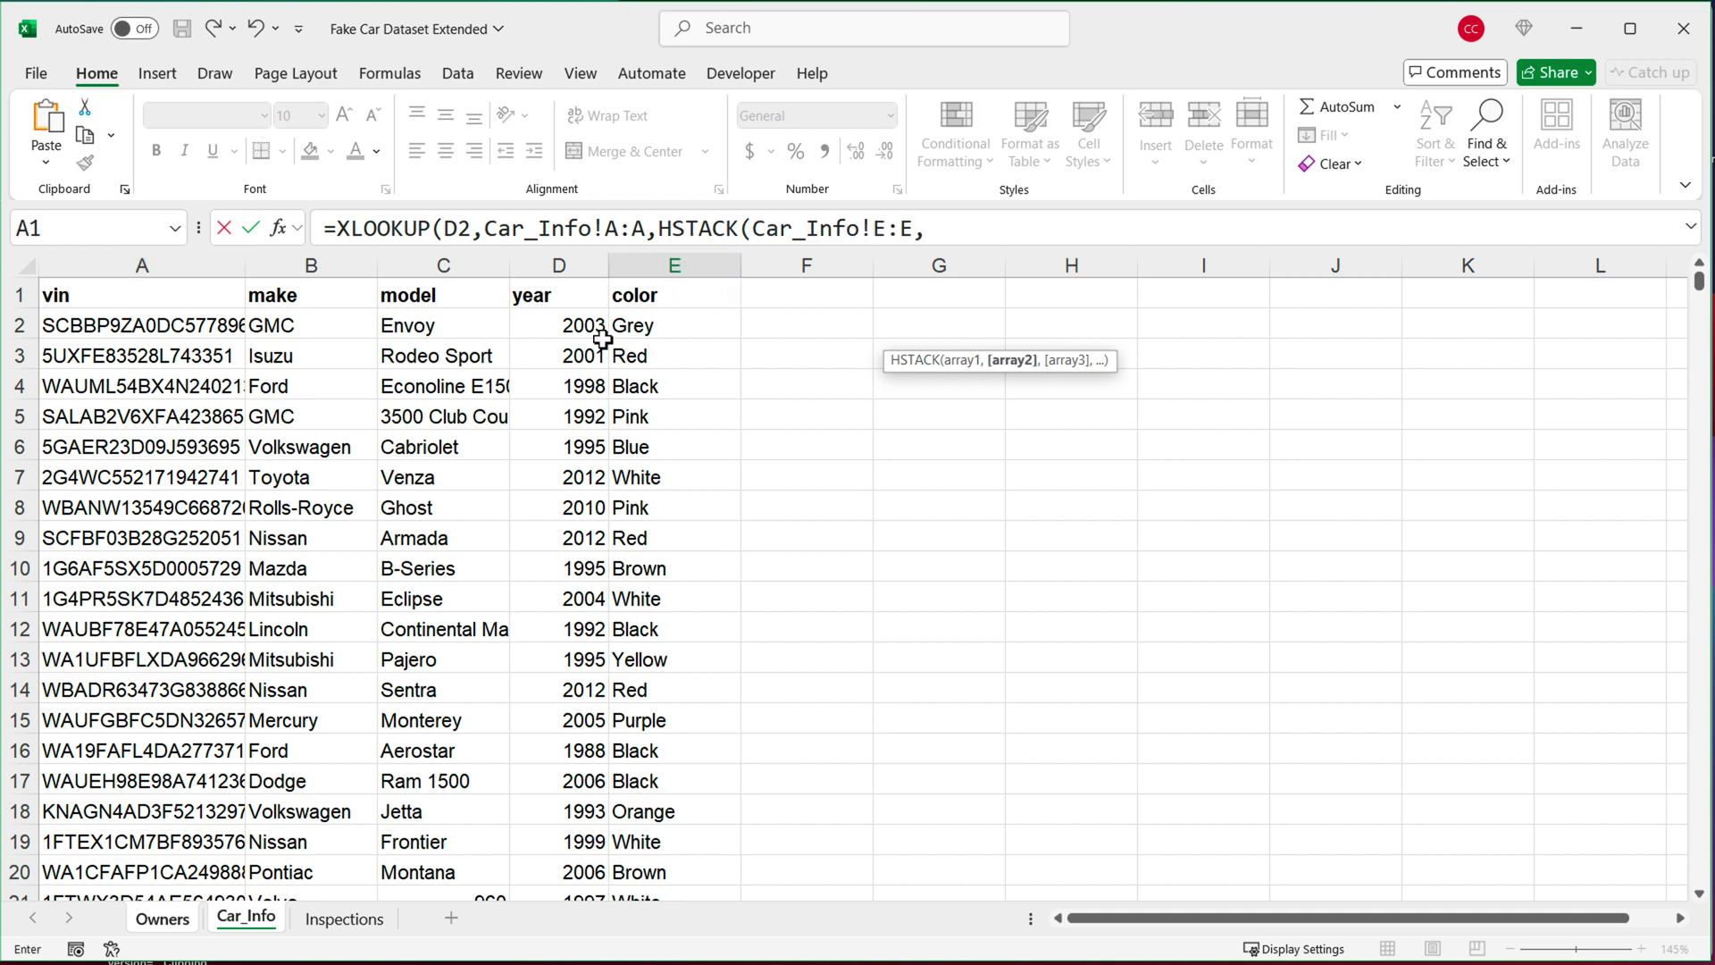
{"action": "left_click", "coordinate": [452, 265]}
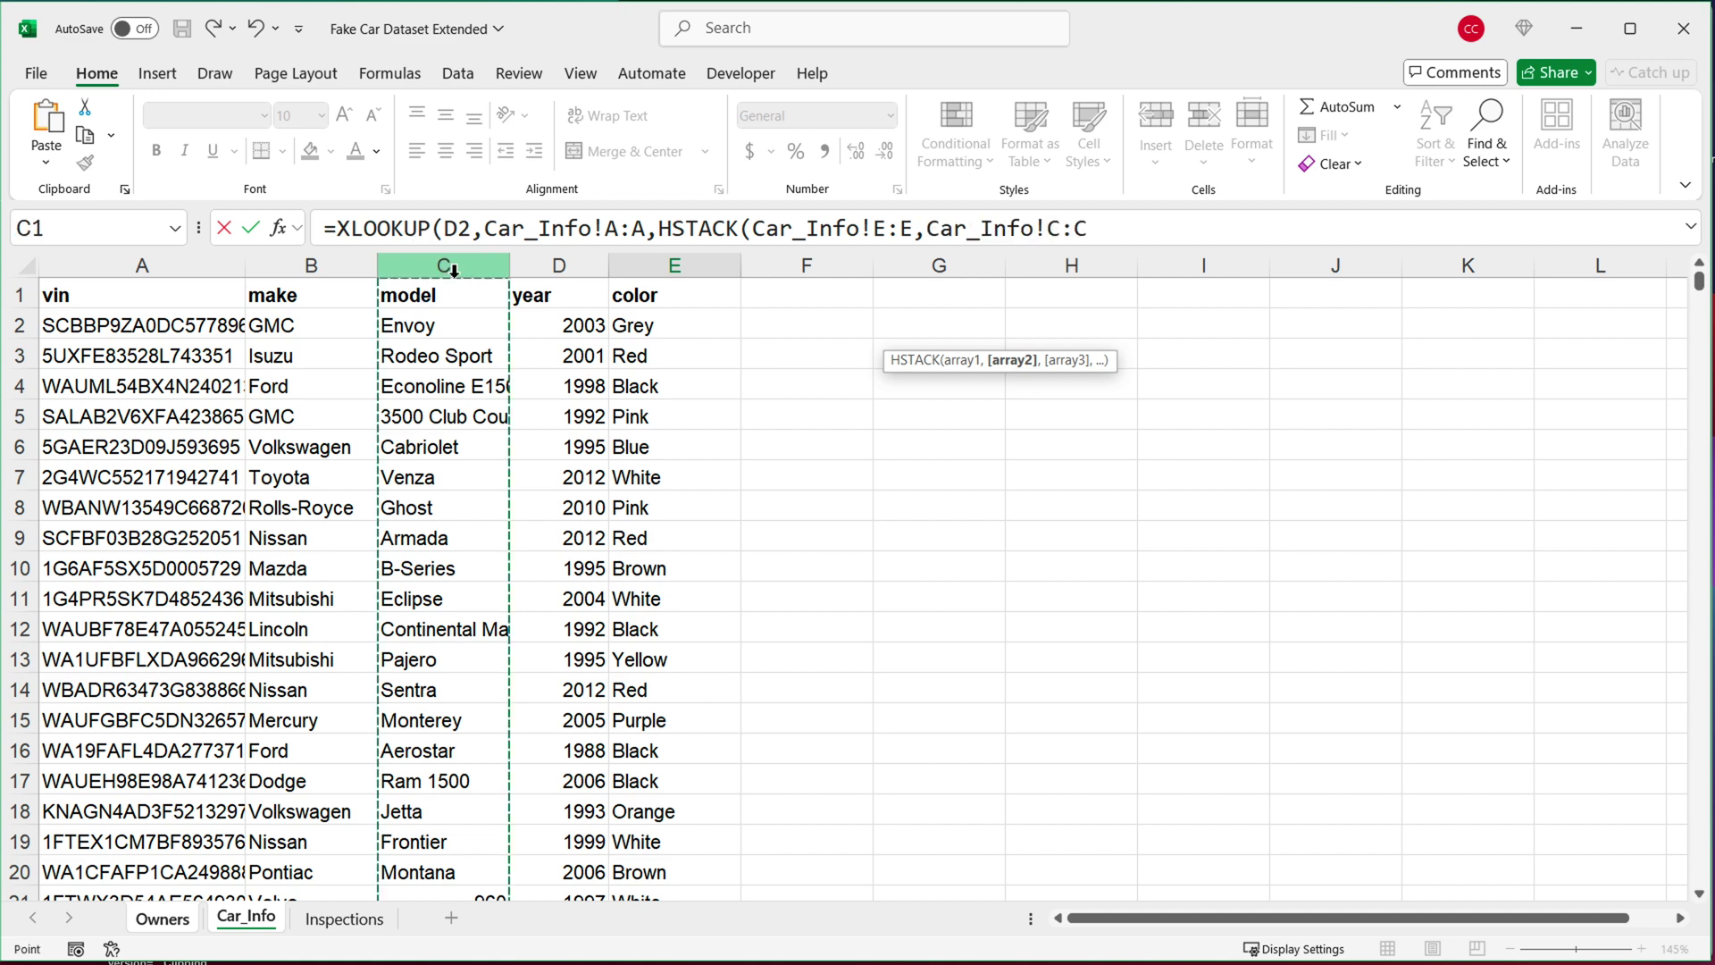
{"action": "type", "text": ","}
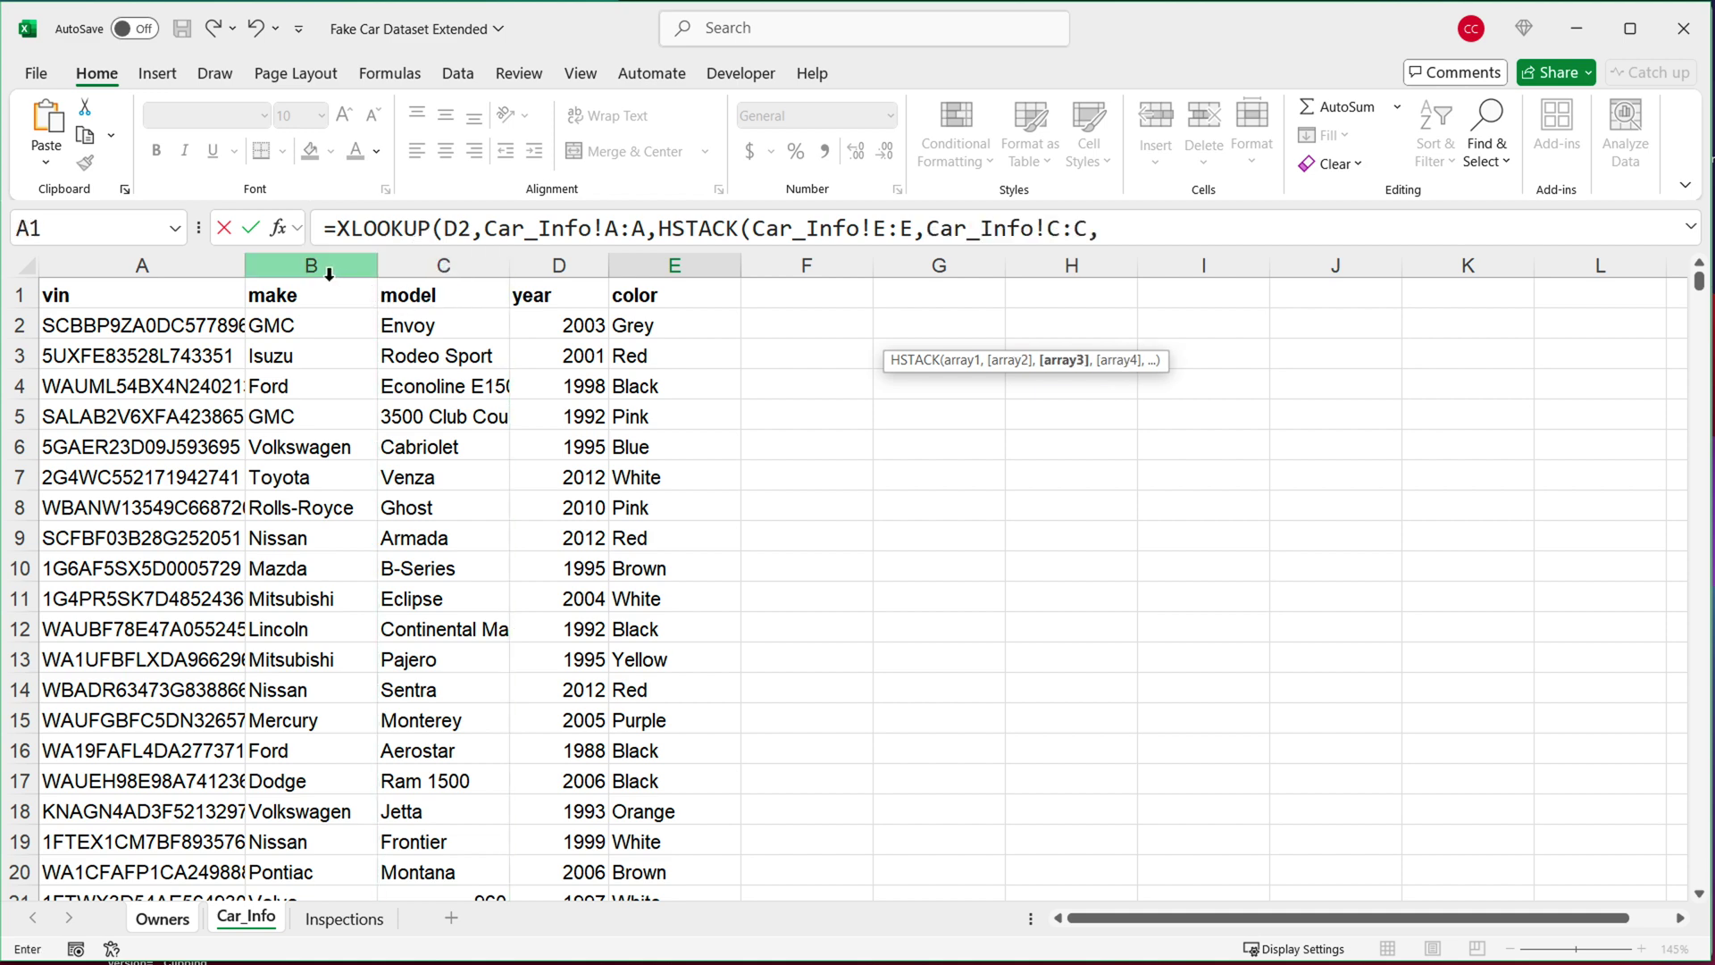
{"action": "left_click", "coordinate": [329, 274]}
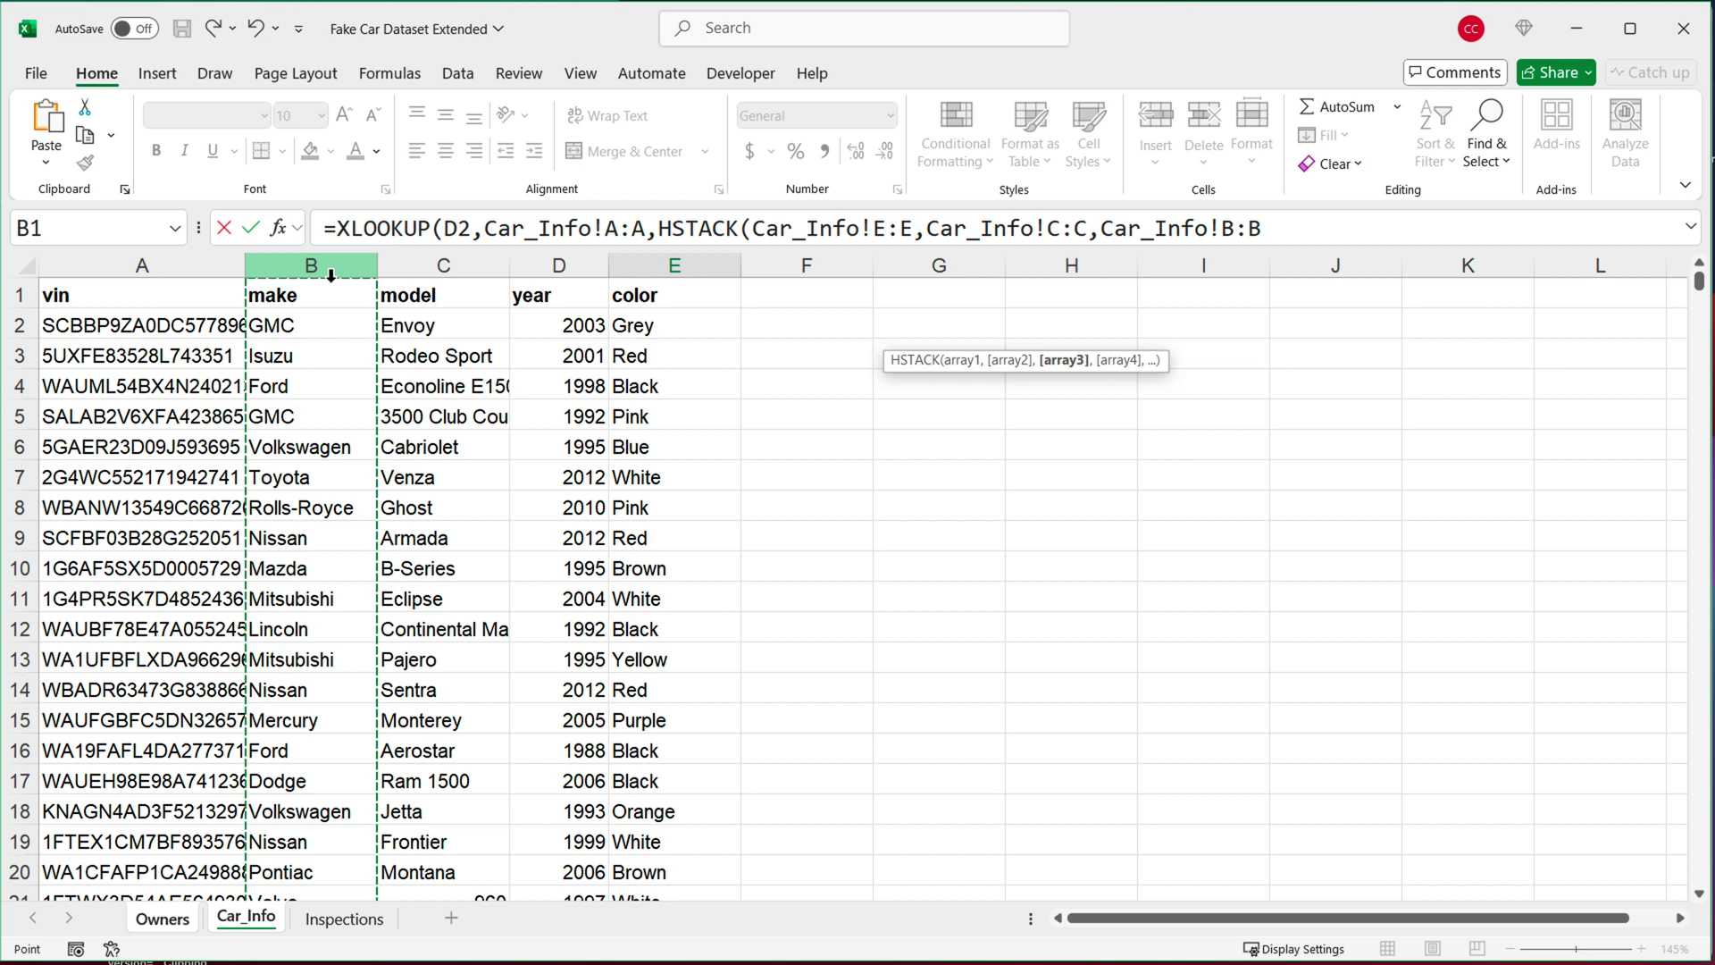
{"action": "type", "text": ")"}
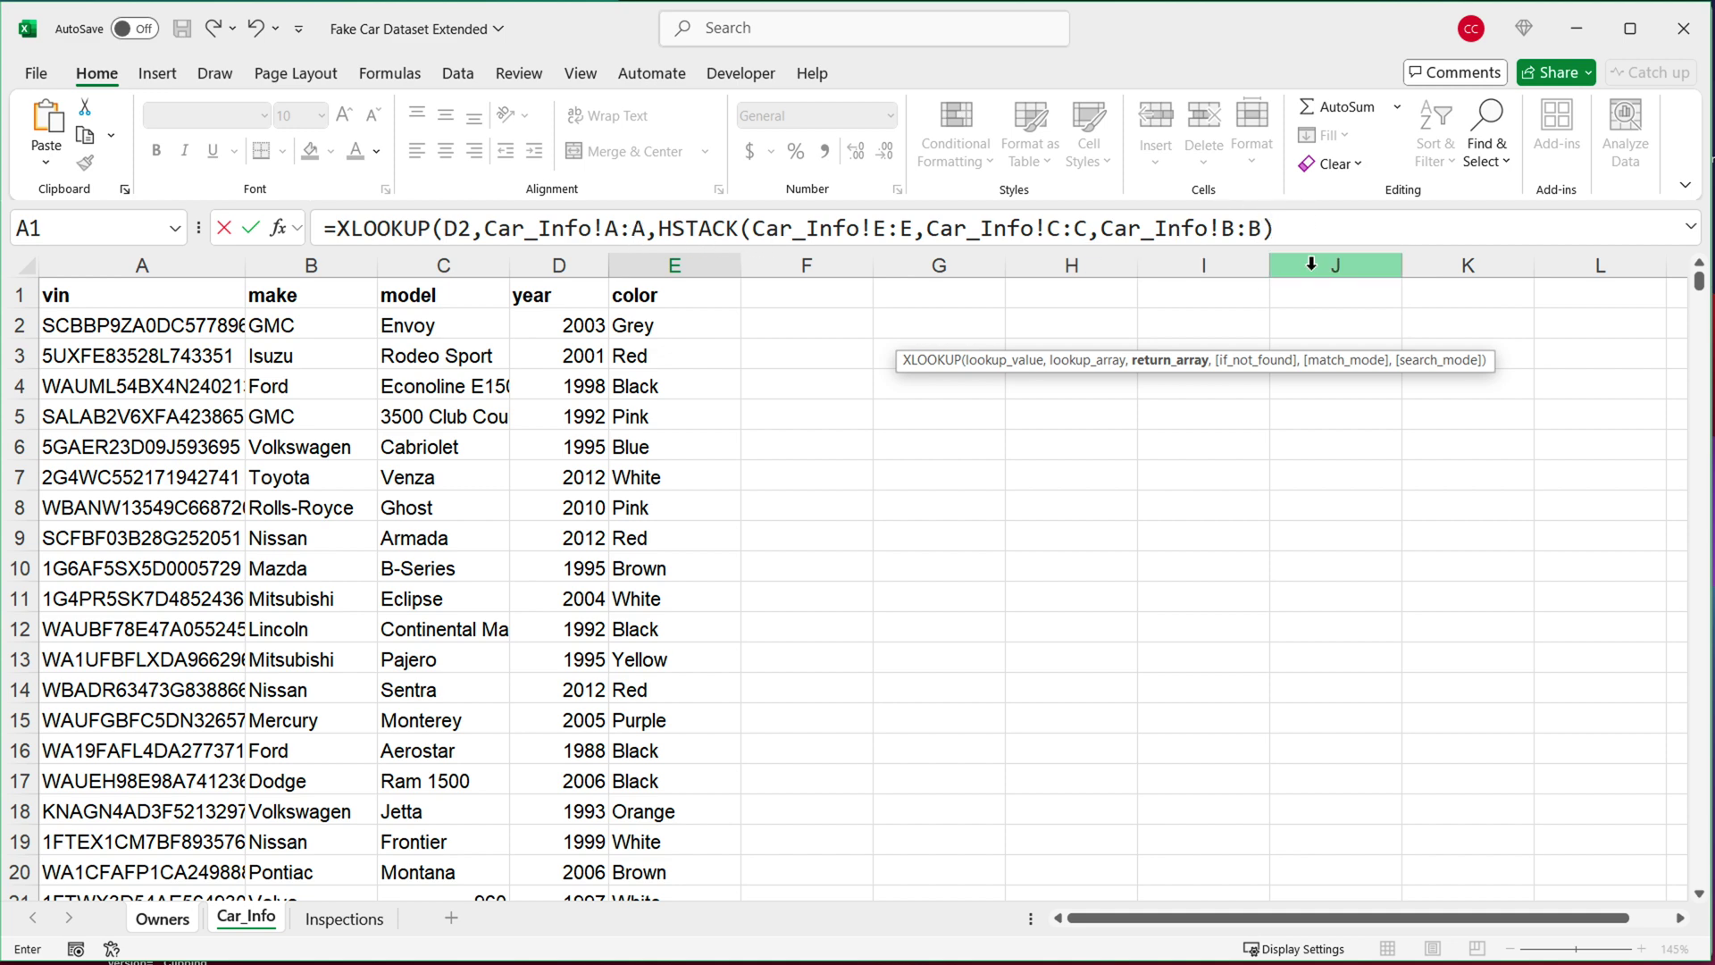
{"action": "type", "text": ")"}
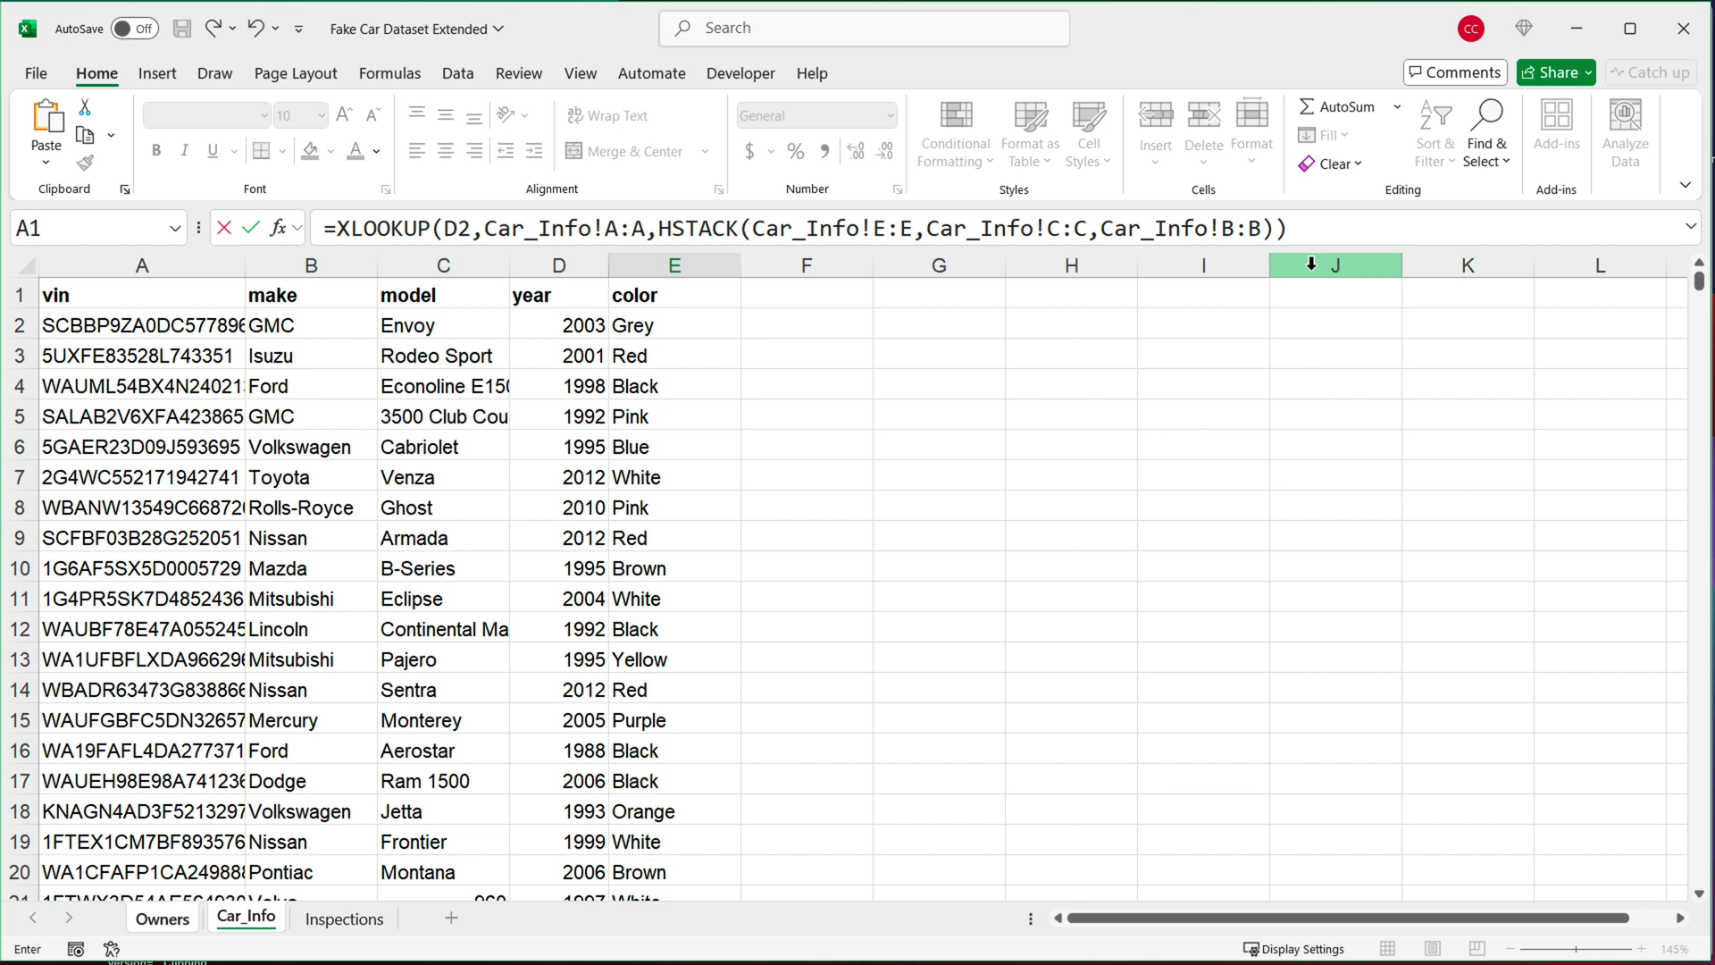
{"action": "key", "text": "Return"}
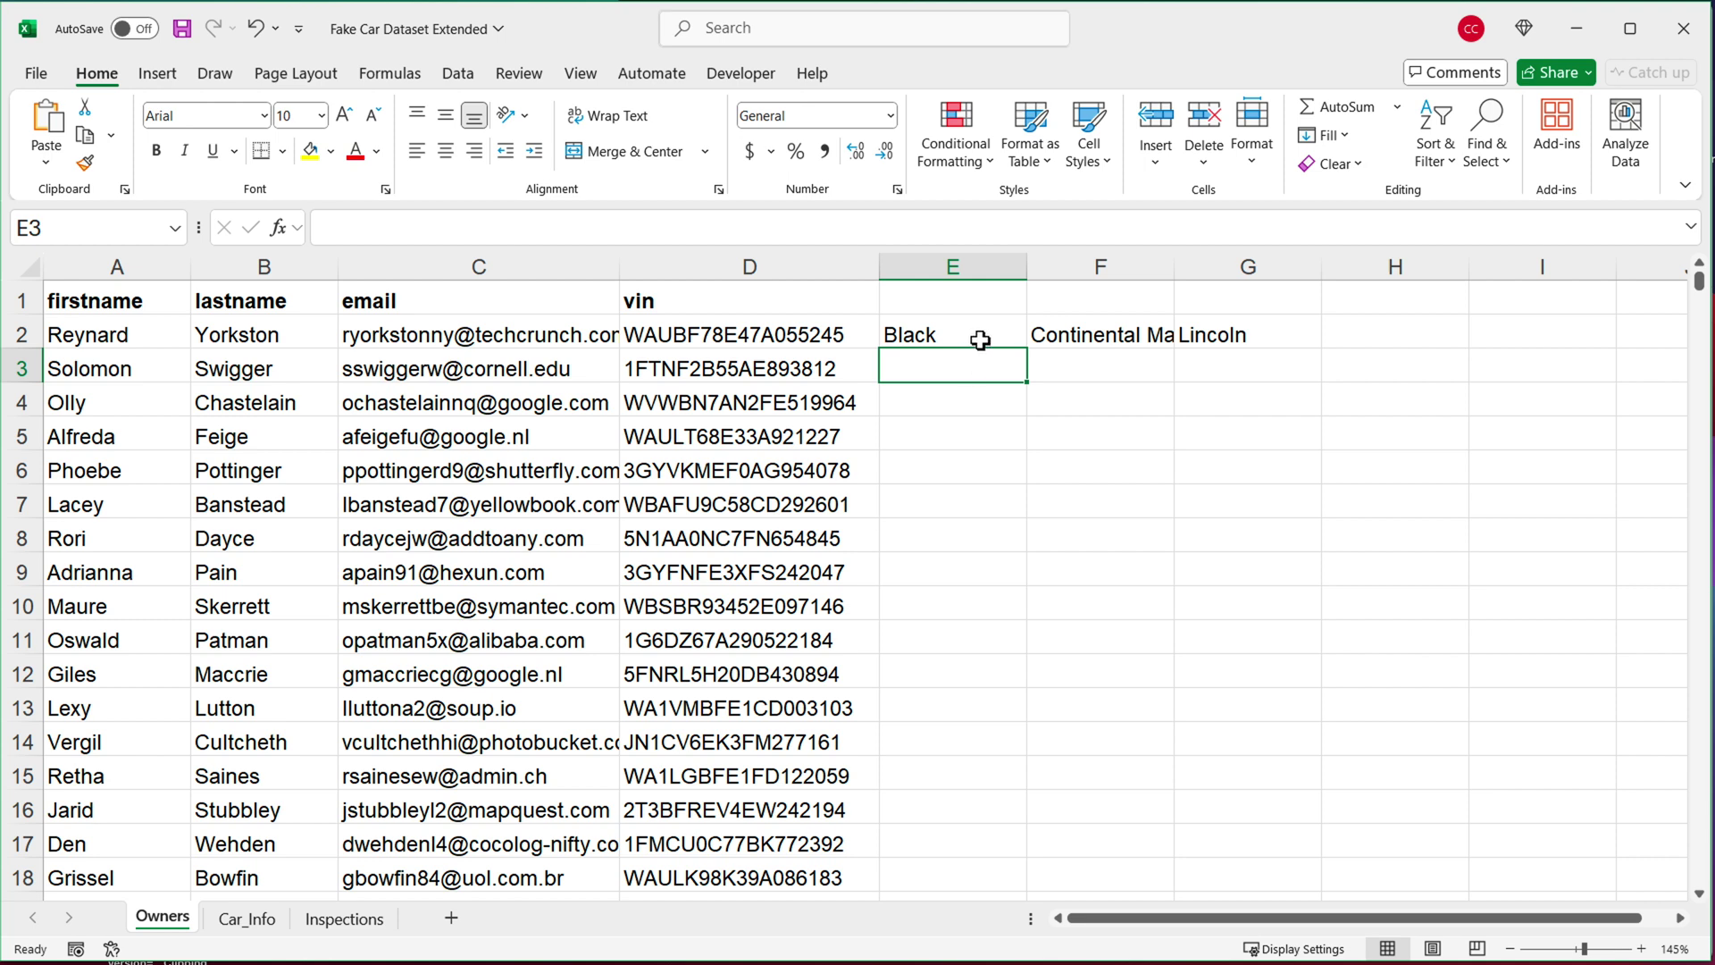
Fill the E2 lookup down to E17 and inspect the #N/A result in E10.
{"action": "left_click", "coordinate": [980, 342]}
{"action": "left_click_drag", "start_coordinate": [1024, 351], "coordinate": [981, 845]}
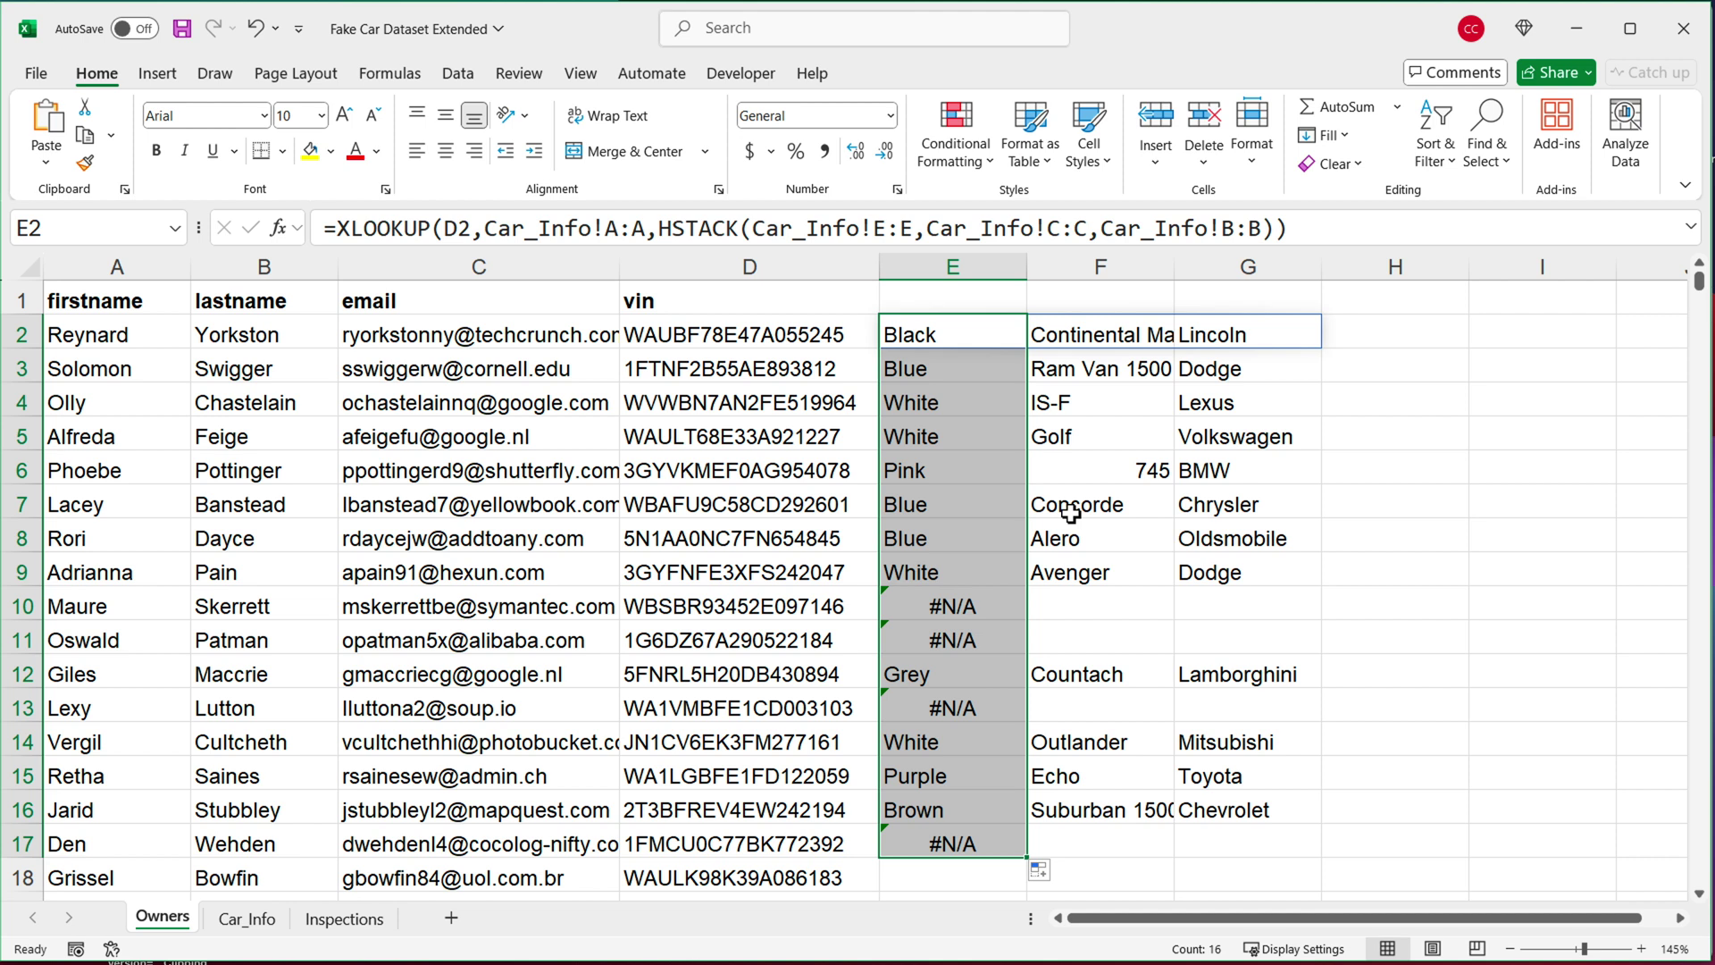
{"action": "left_click", "coordinate": [843, 613]}
{"action": "left_click", "coordinate": [931, 612]}
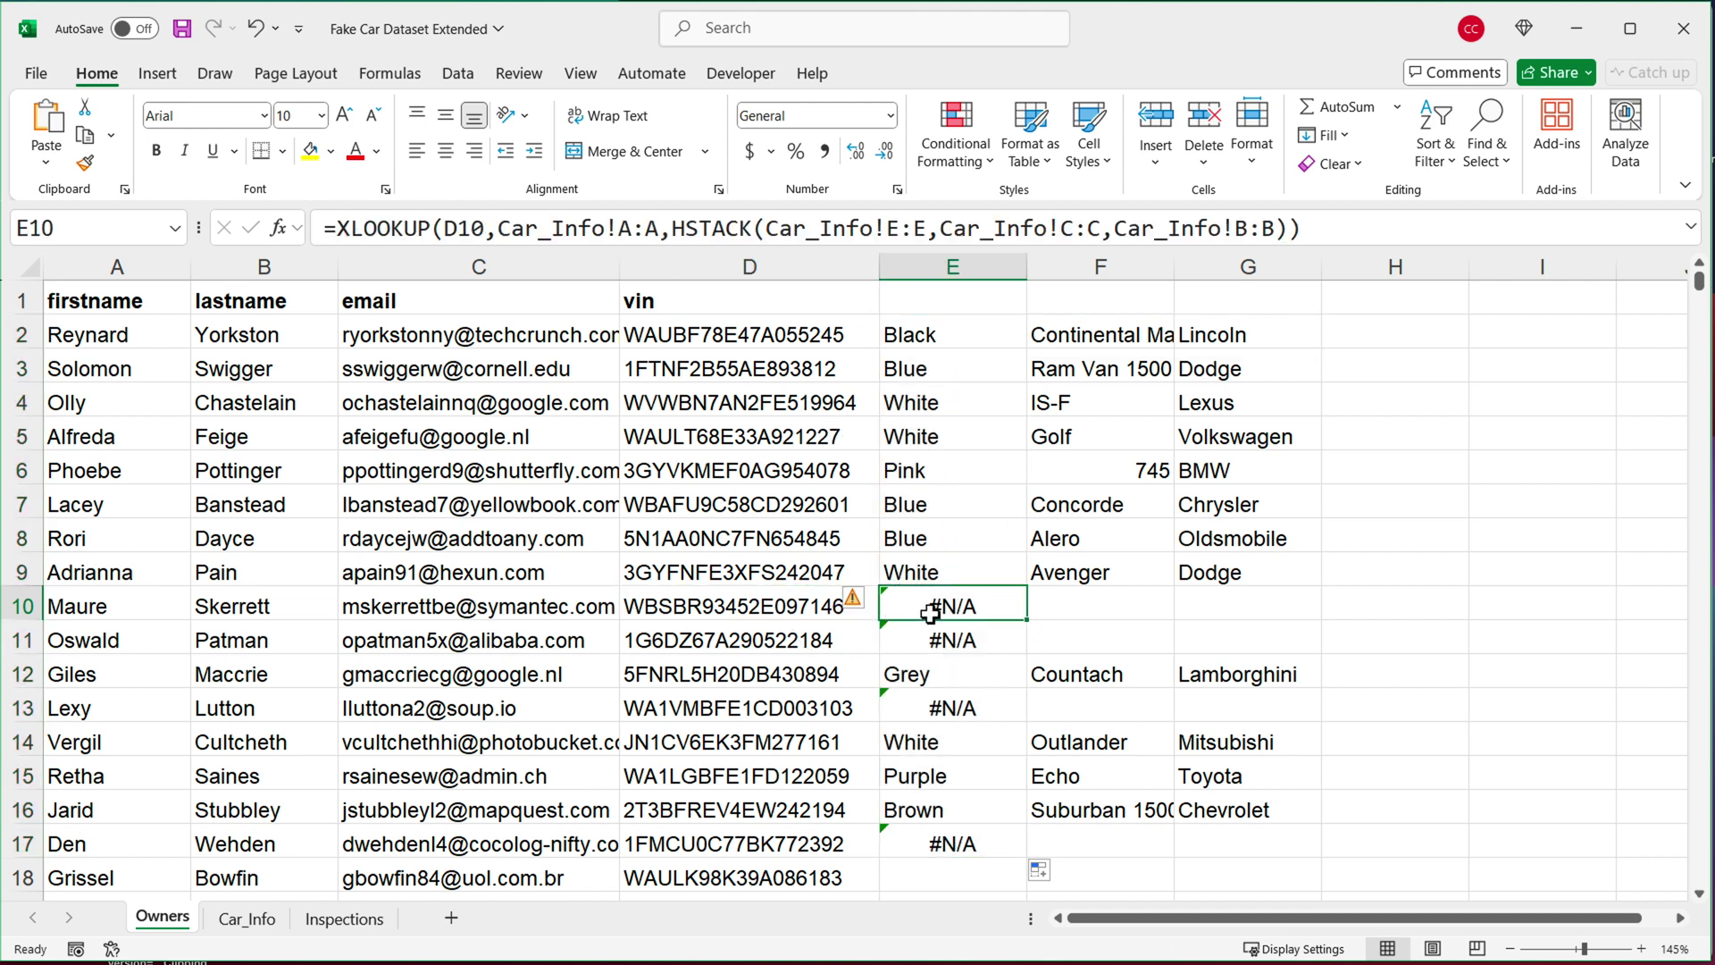
Add an empty-text "" fallback to E2, refill it to E17, and copy the formula.
{"action": "double_click", "coordinate": [949, 340]}
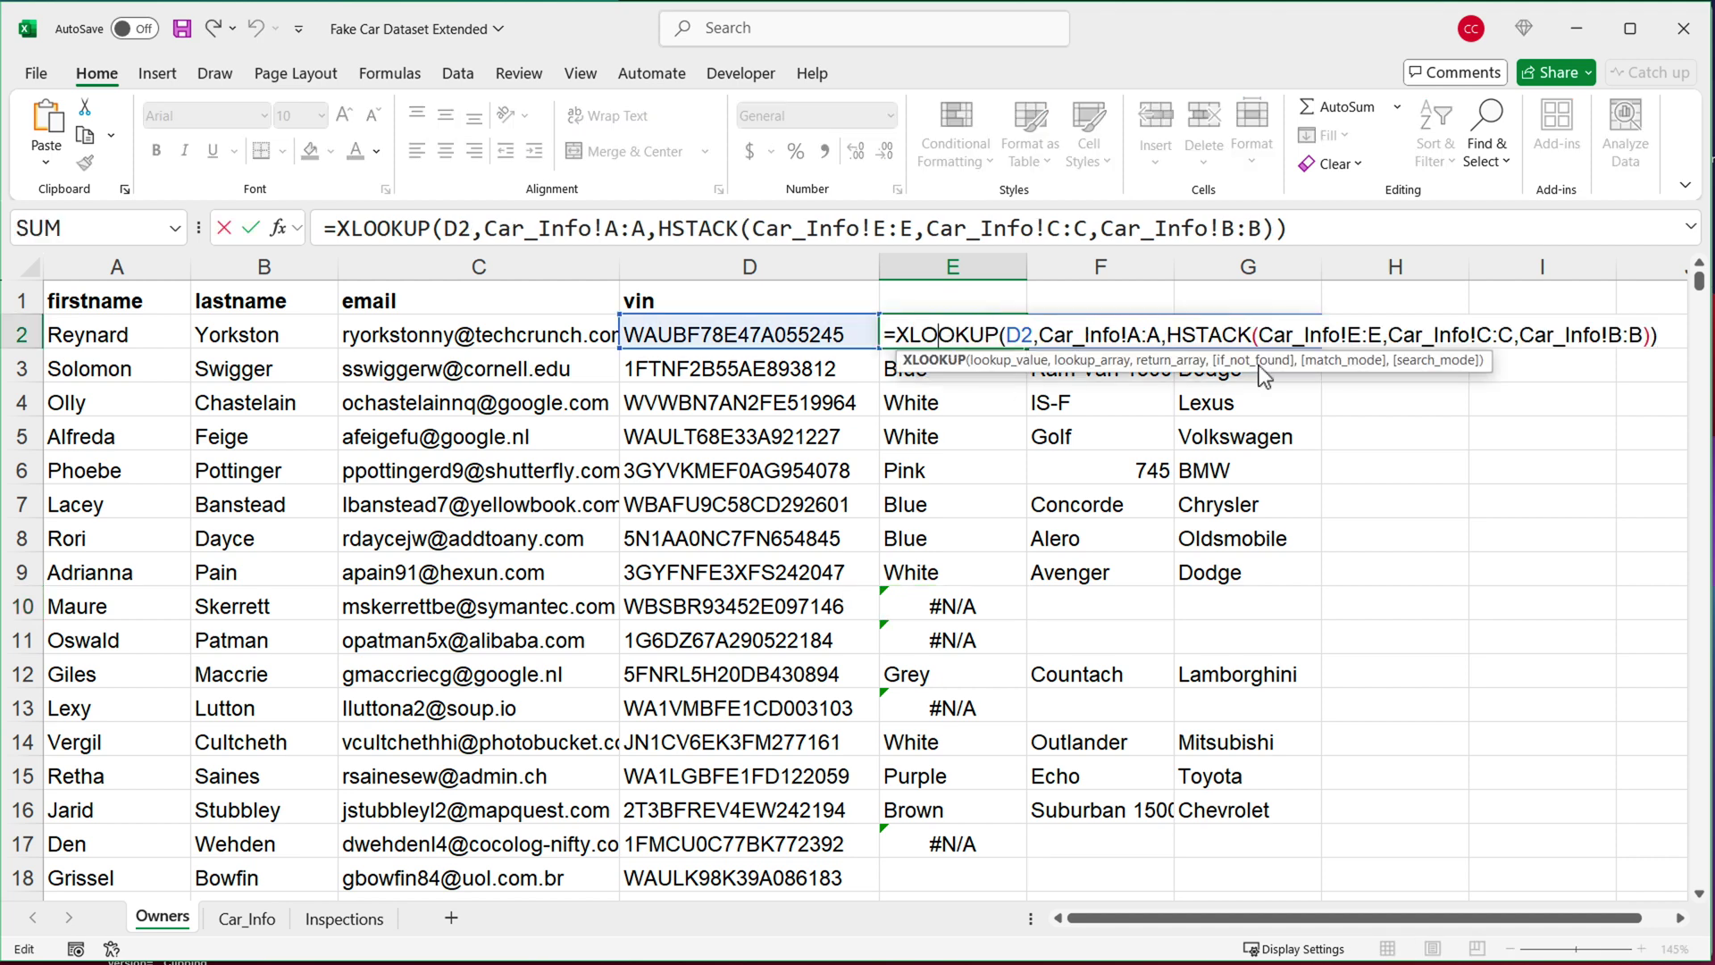
{"action": "left_click", "coordinate": [1654, 335]}
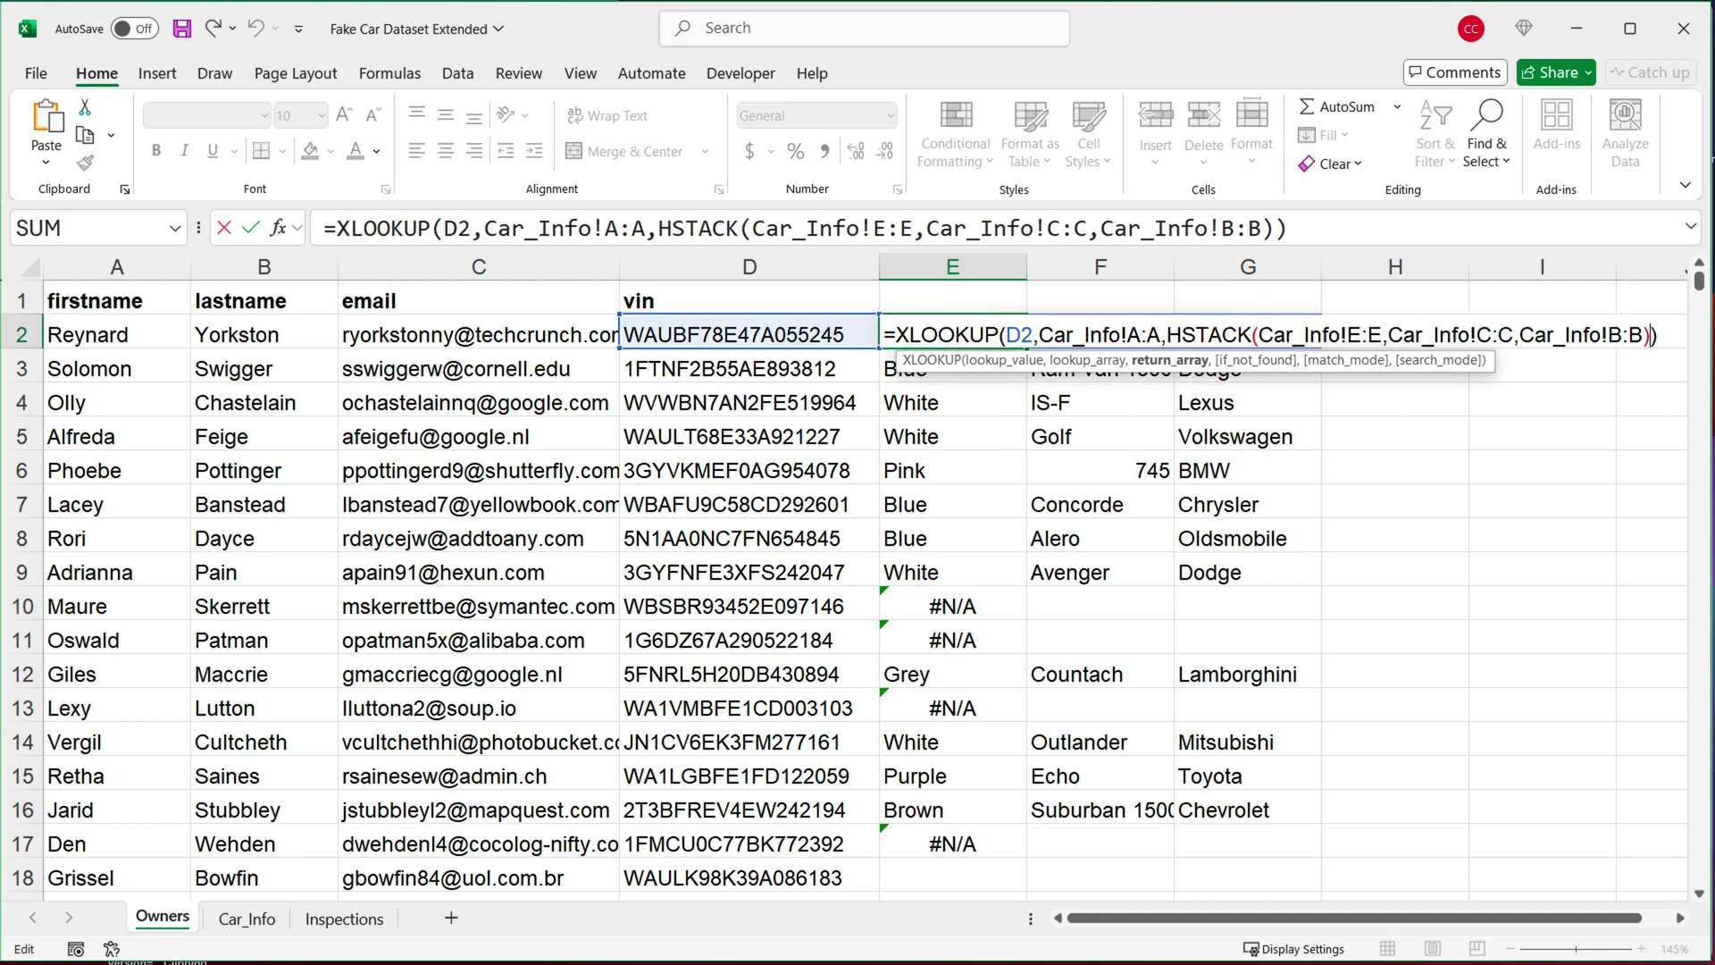
{"action": "type", "text": ","}
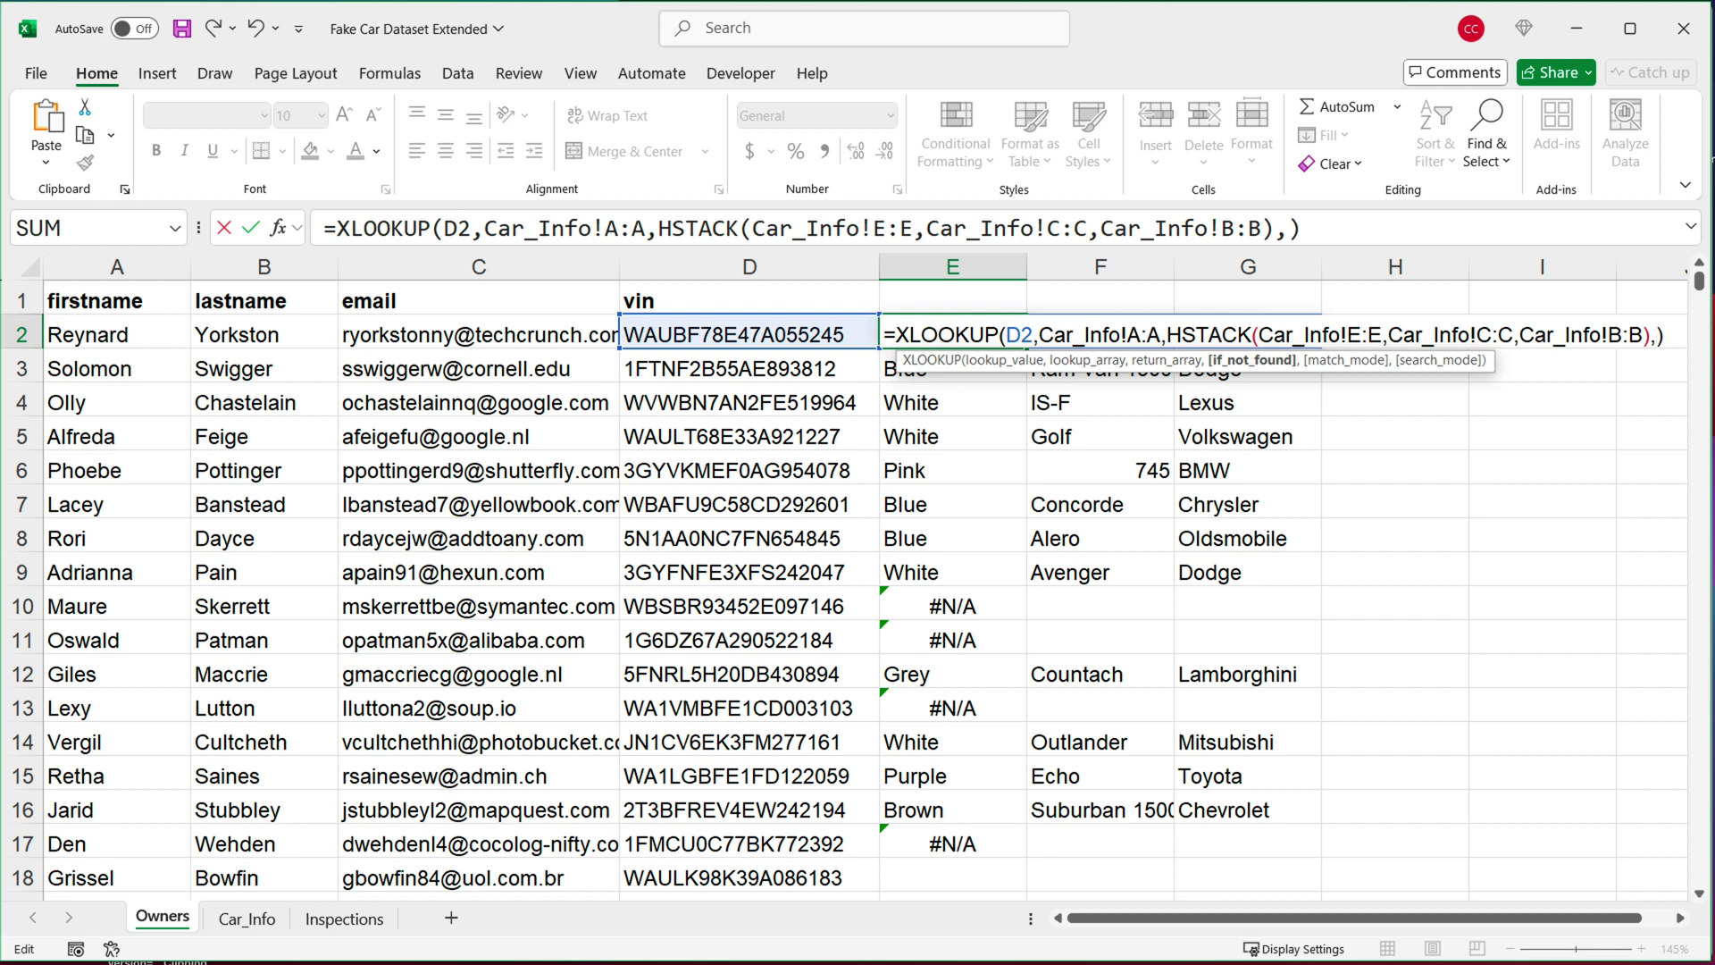
{"action": "type", "text": "\"\""}
{"action": "key", "text": "Return"}
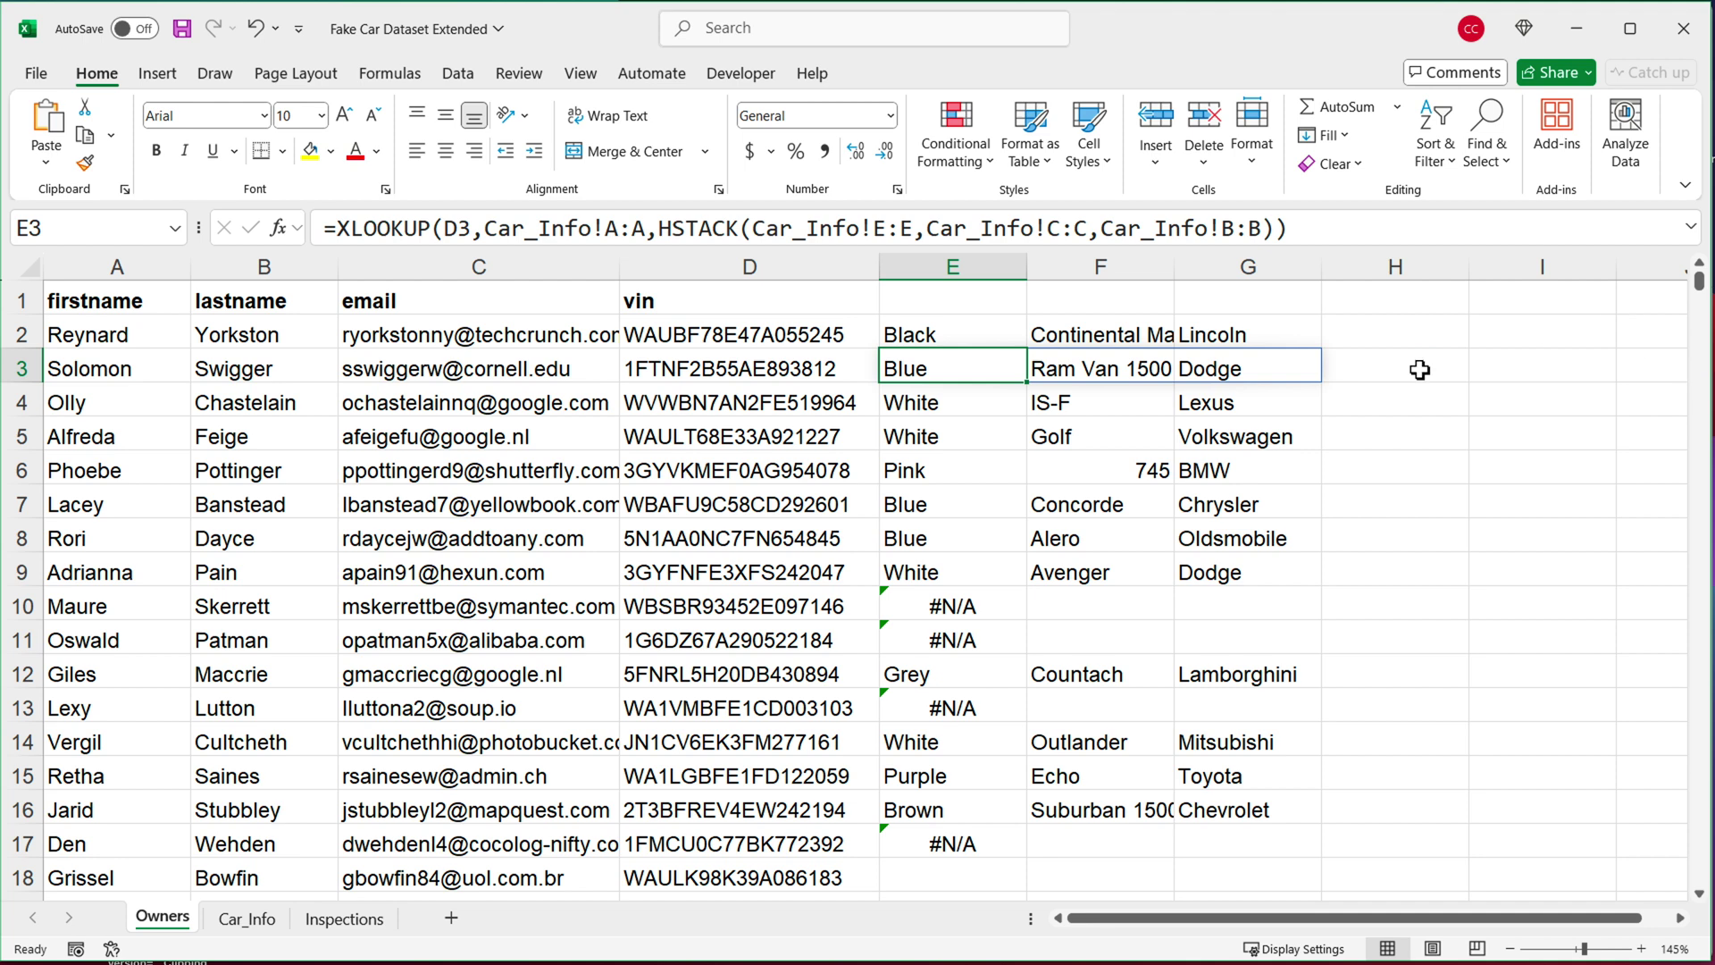
{"action": "left_click", "coordinate": [957, 332]}
{"action": "mouse_move", "coordinate": [1025, 347]}
{"action": "left_mouse_down"}
{"action": "mouse_move", "coordinate": [997, 869]}
{"action": "mouse_move", "coordinate": [1015, 868]}
{"action": "left_mouse_up"}
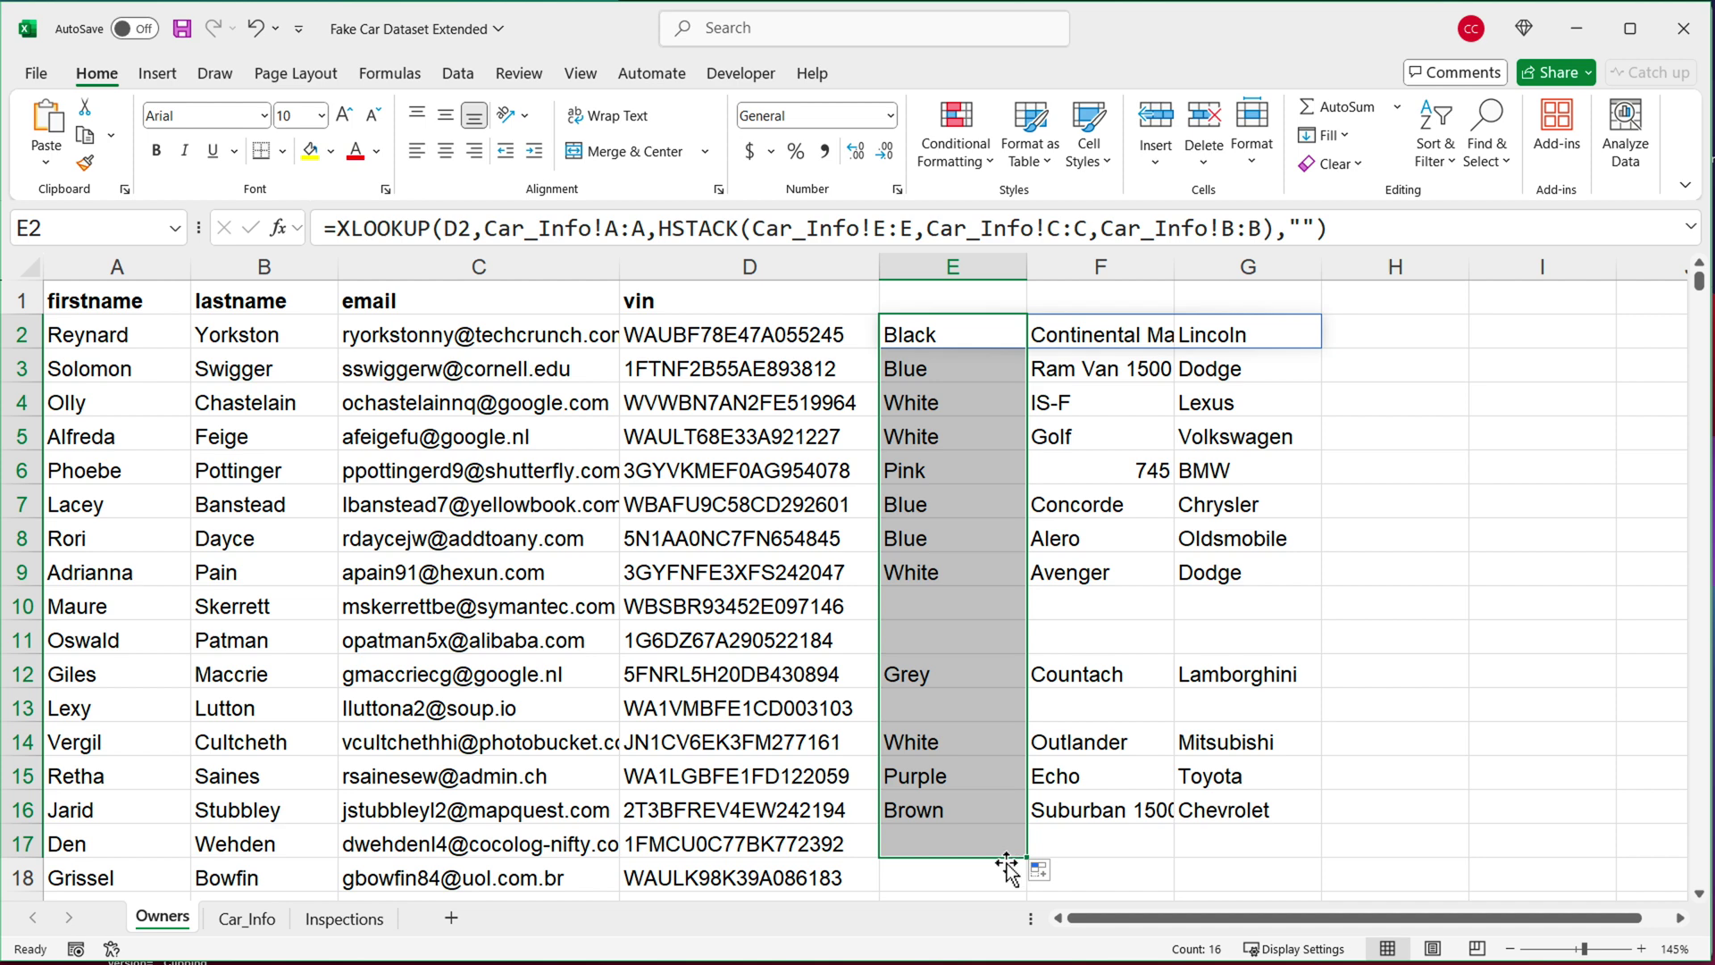
{"action": "double_click", "coordinate": [968, 336]}
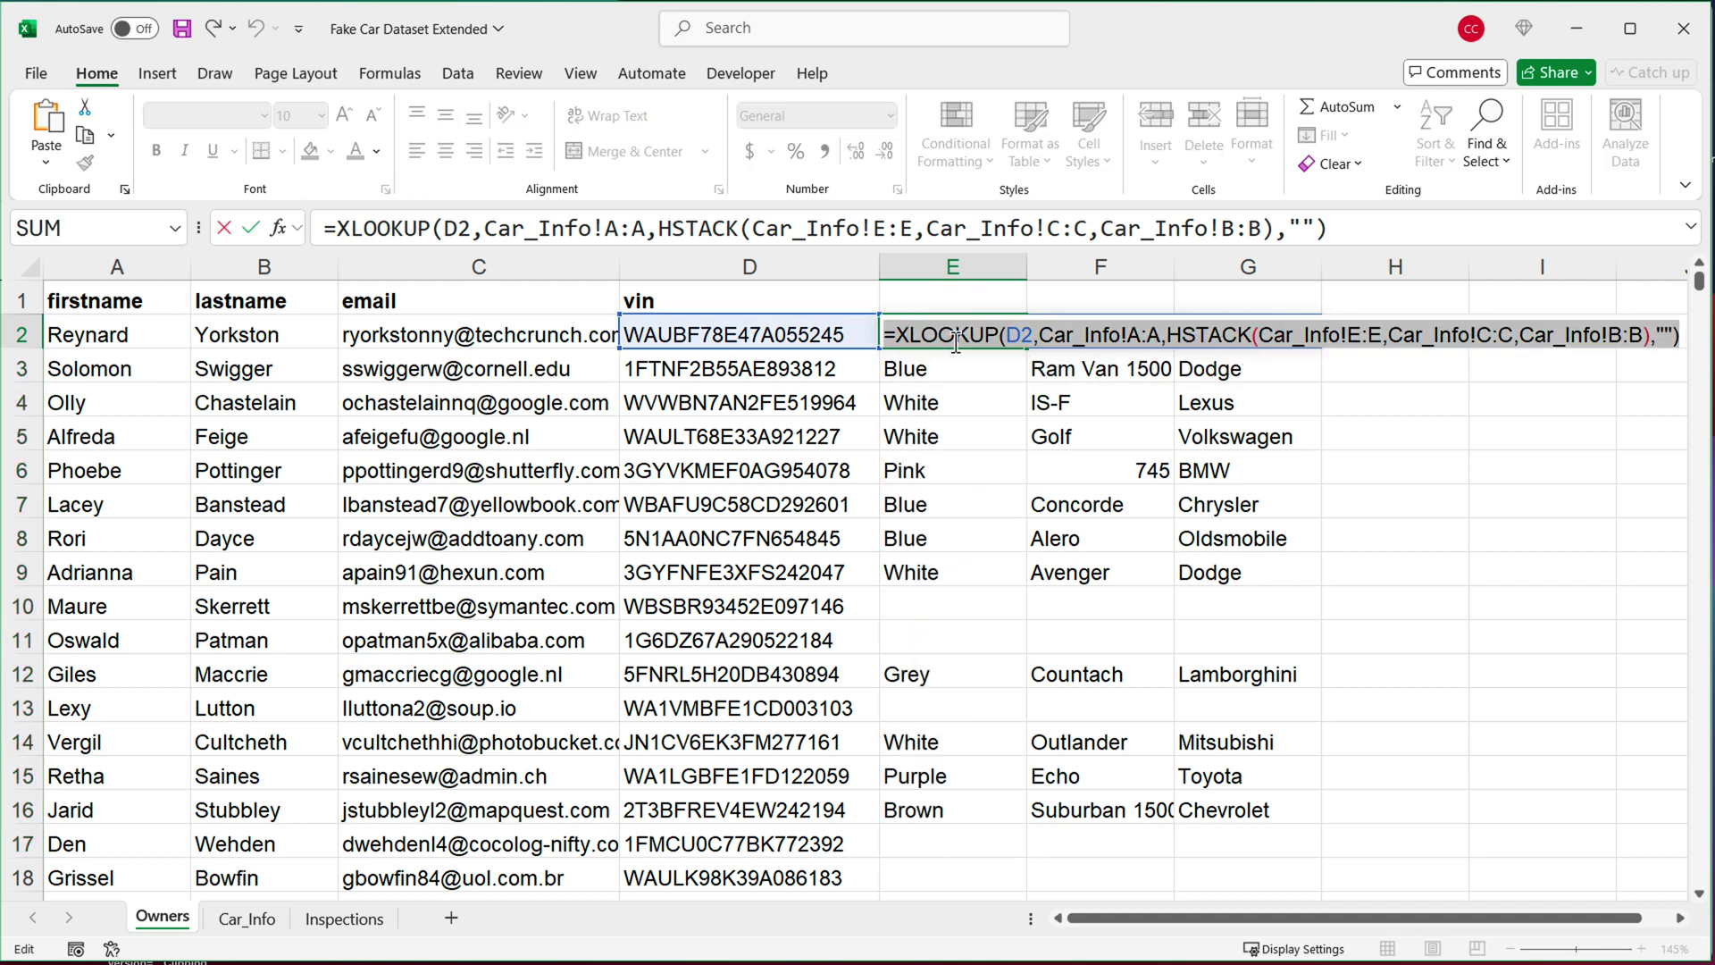
{"action": "key", "text": "Escape"}
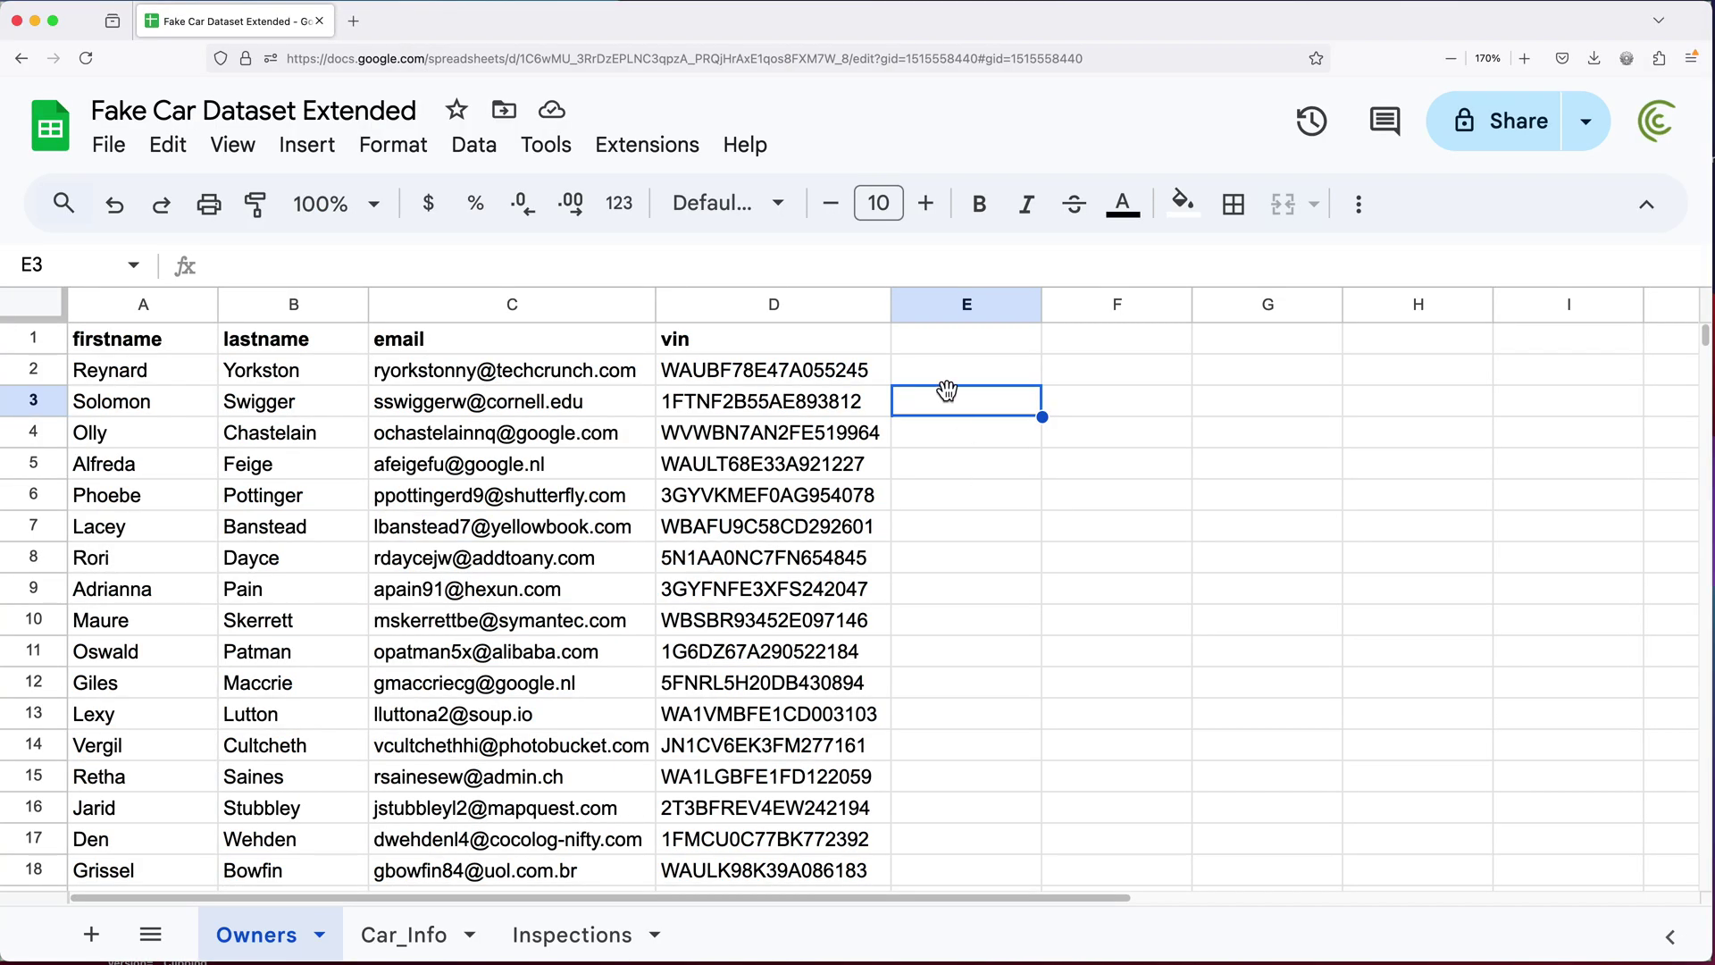
Paste the lookup formula into E2 in Google Sheets and fill it down to E17.
{"action": "double_click", "coordinate": [945, 372]}
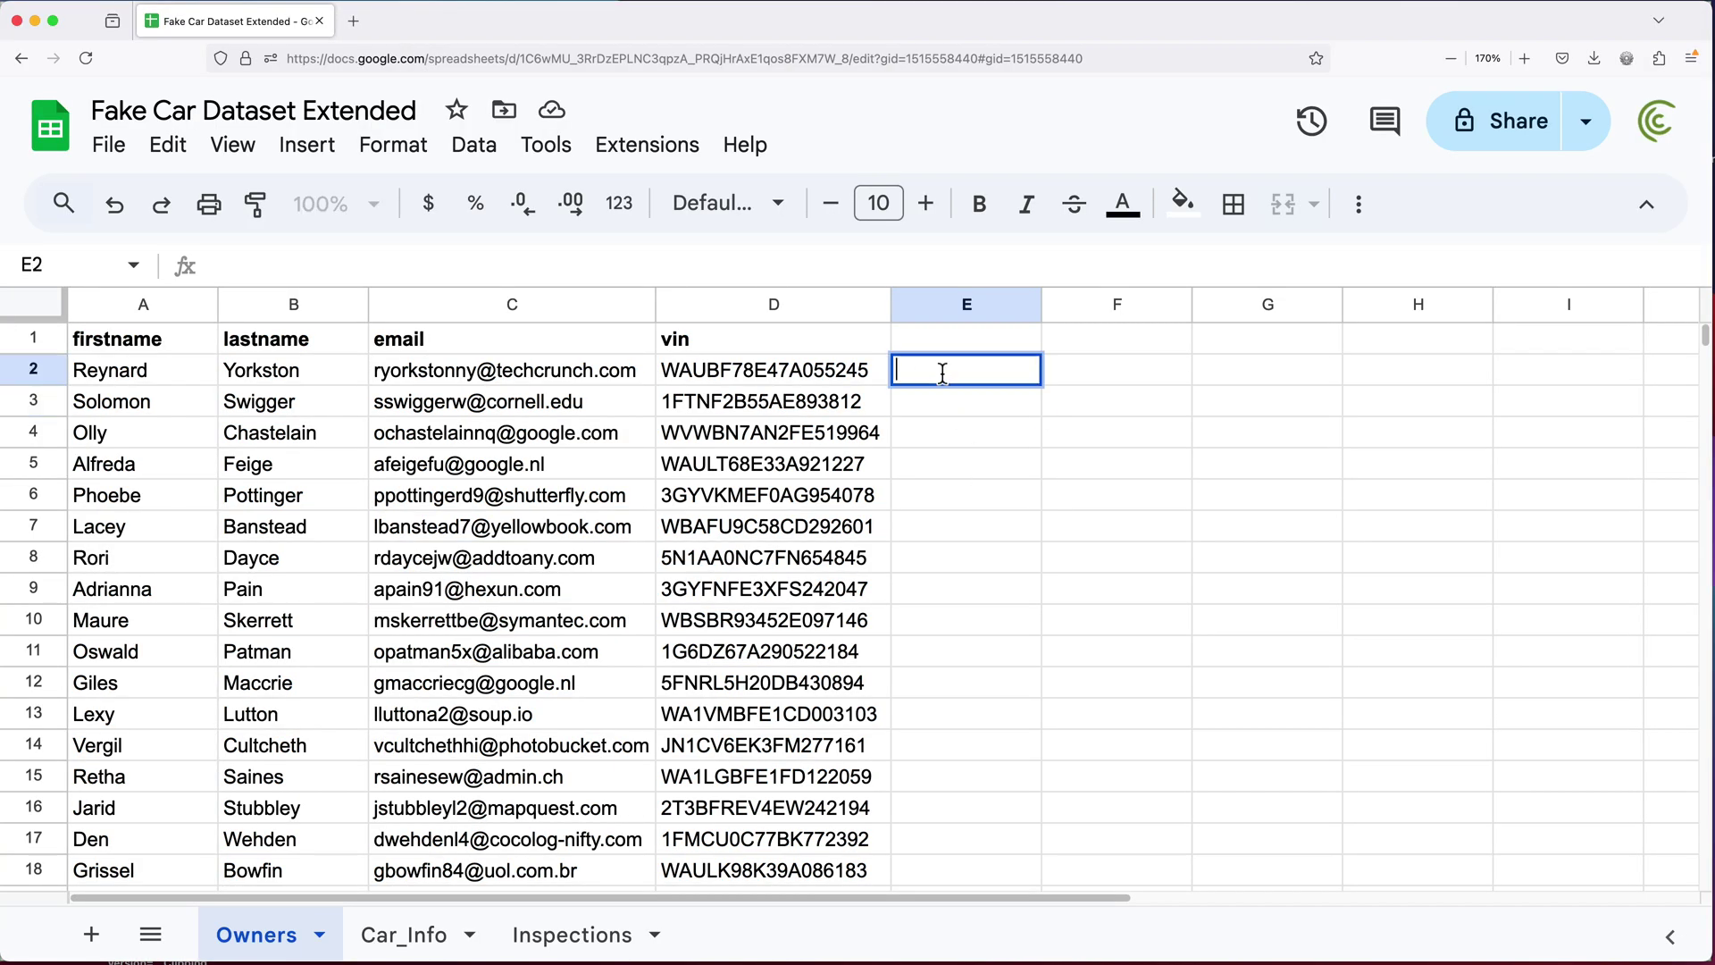
{"action": "type", "text": "=XLOOKUP(D2,Car_Info!A:A,HSTACK(Car_Info!E:E,Car_Info!C:C,Car_Info!B:B),\"\")"}
{"action": "key", "text": "Return"}
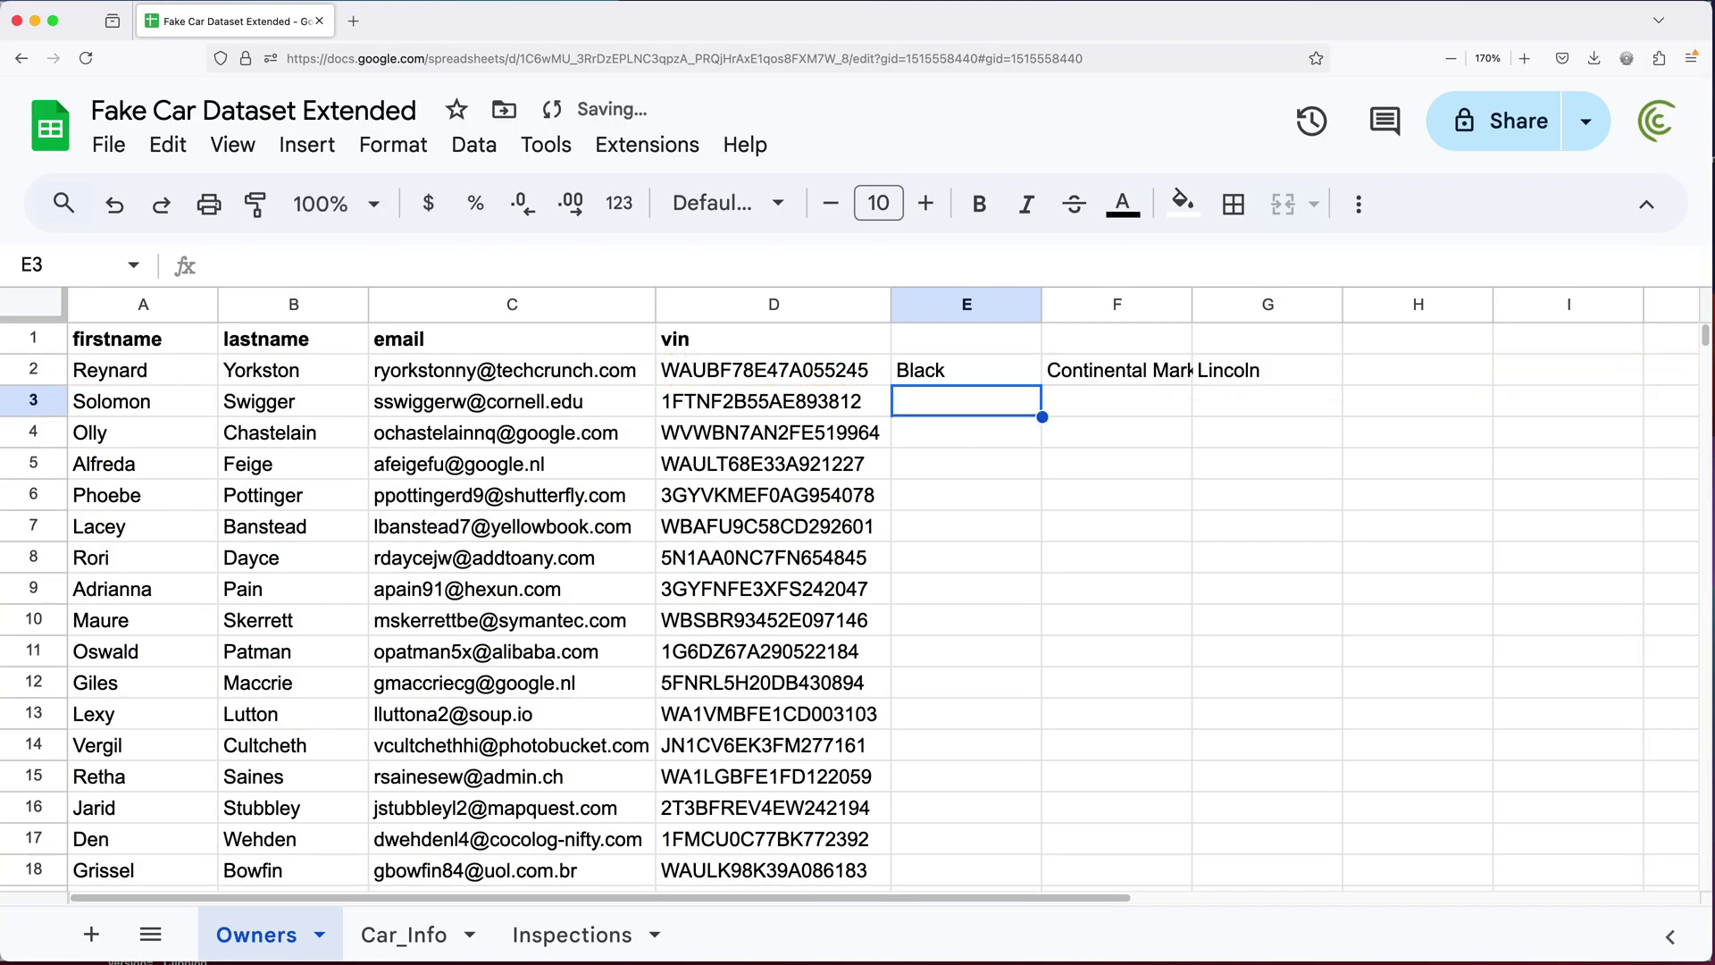
{"action": "left_click", "coordinate": [982, 369]}
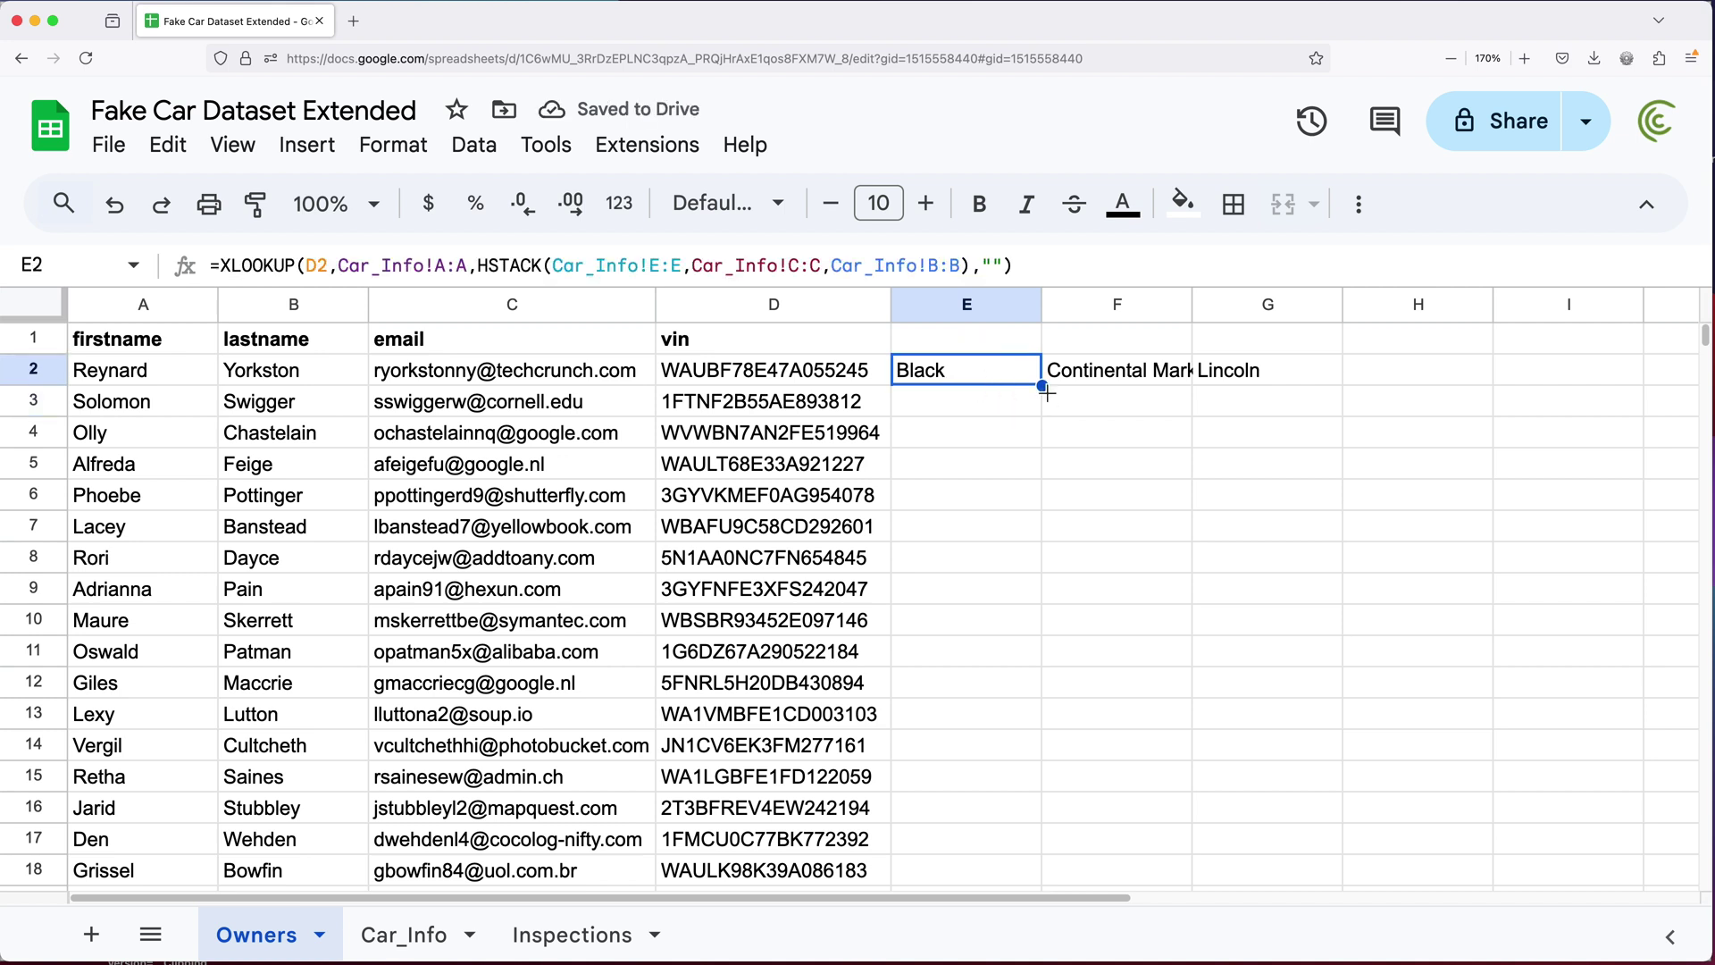
{"action": "left_click_drag", "start_coordinate": [1041, 387], "coordinate": [1032, 842]}
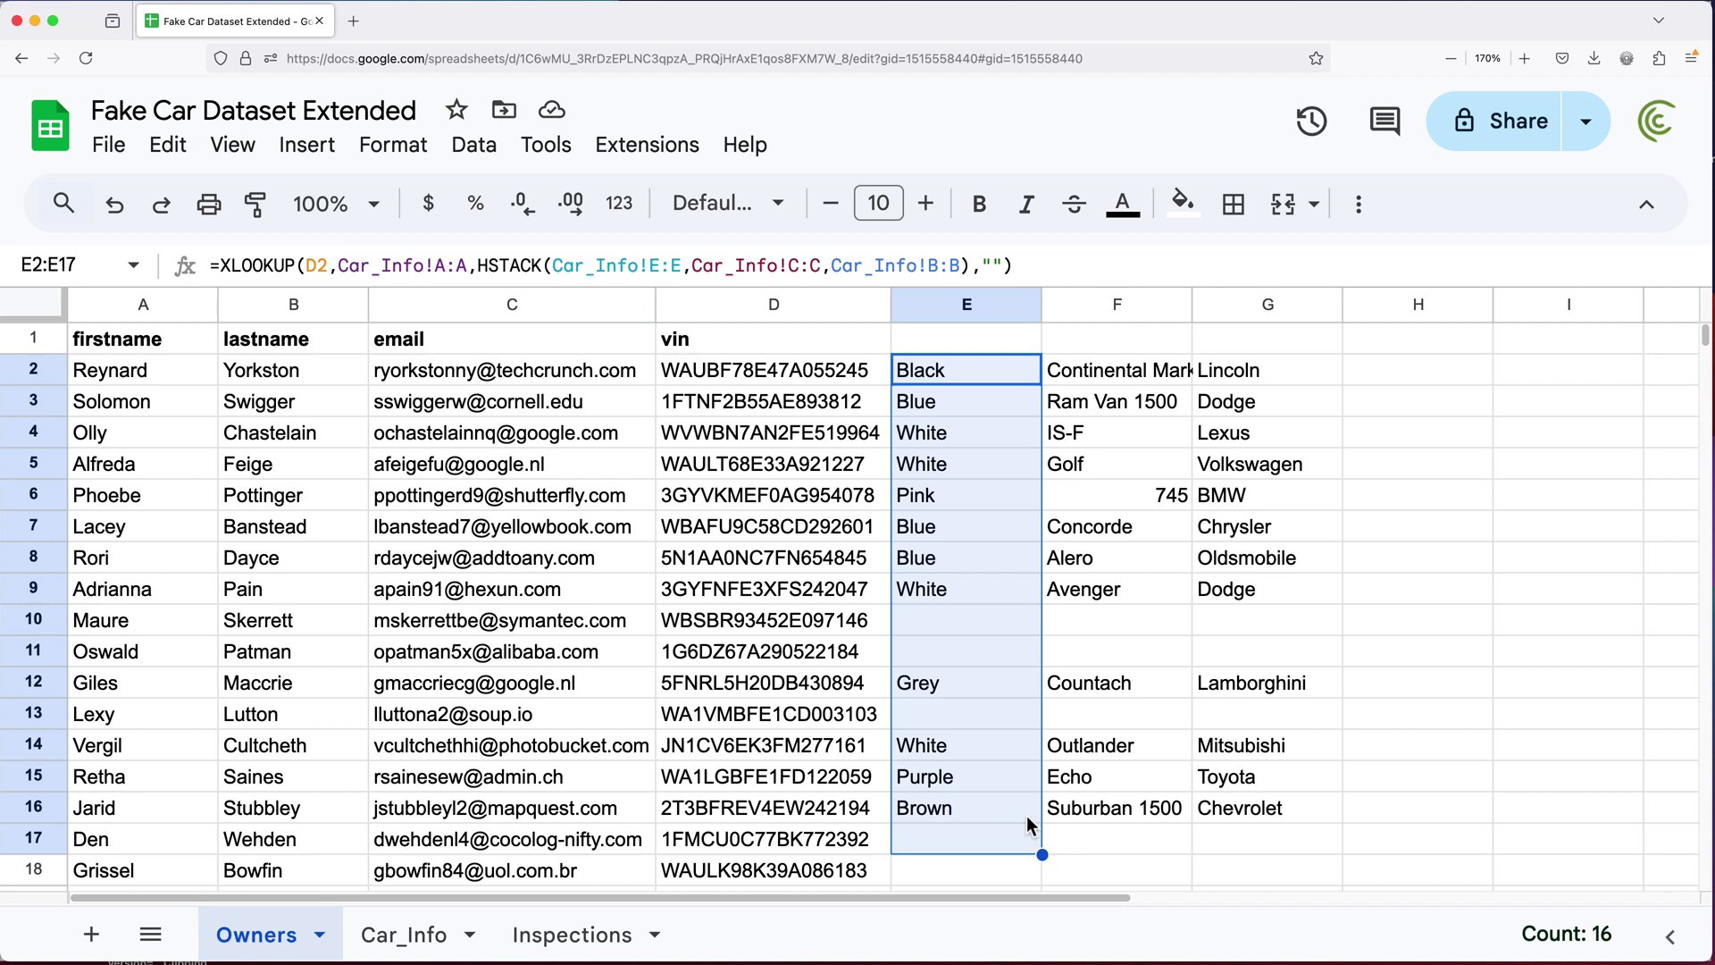
Review the pasted formula's Car_Info and stacked column references without changing it.
{"action": "double_click", "coordinate": [1005, 384]}
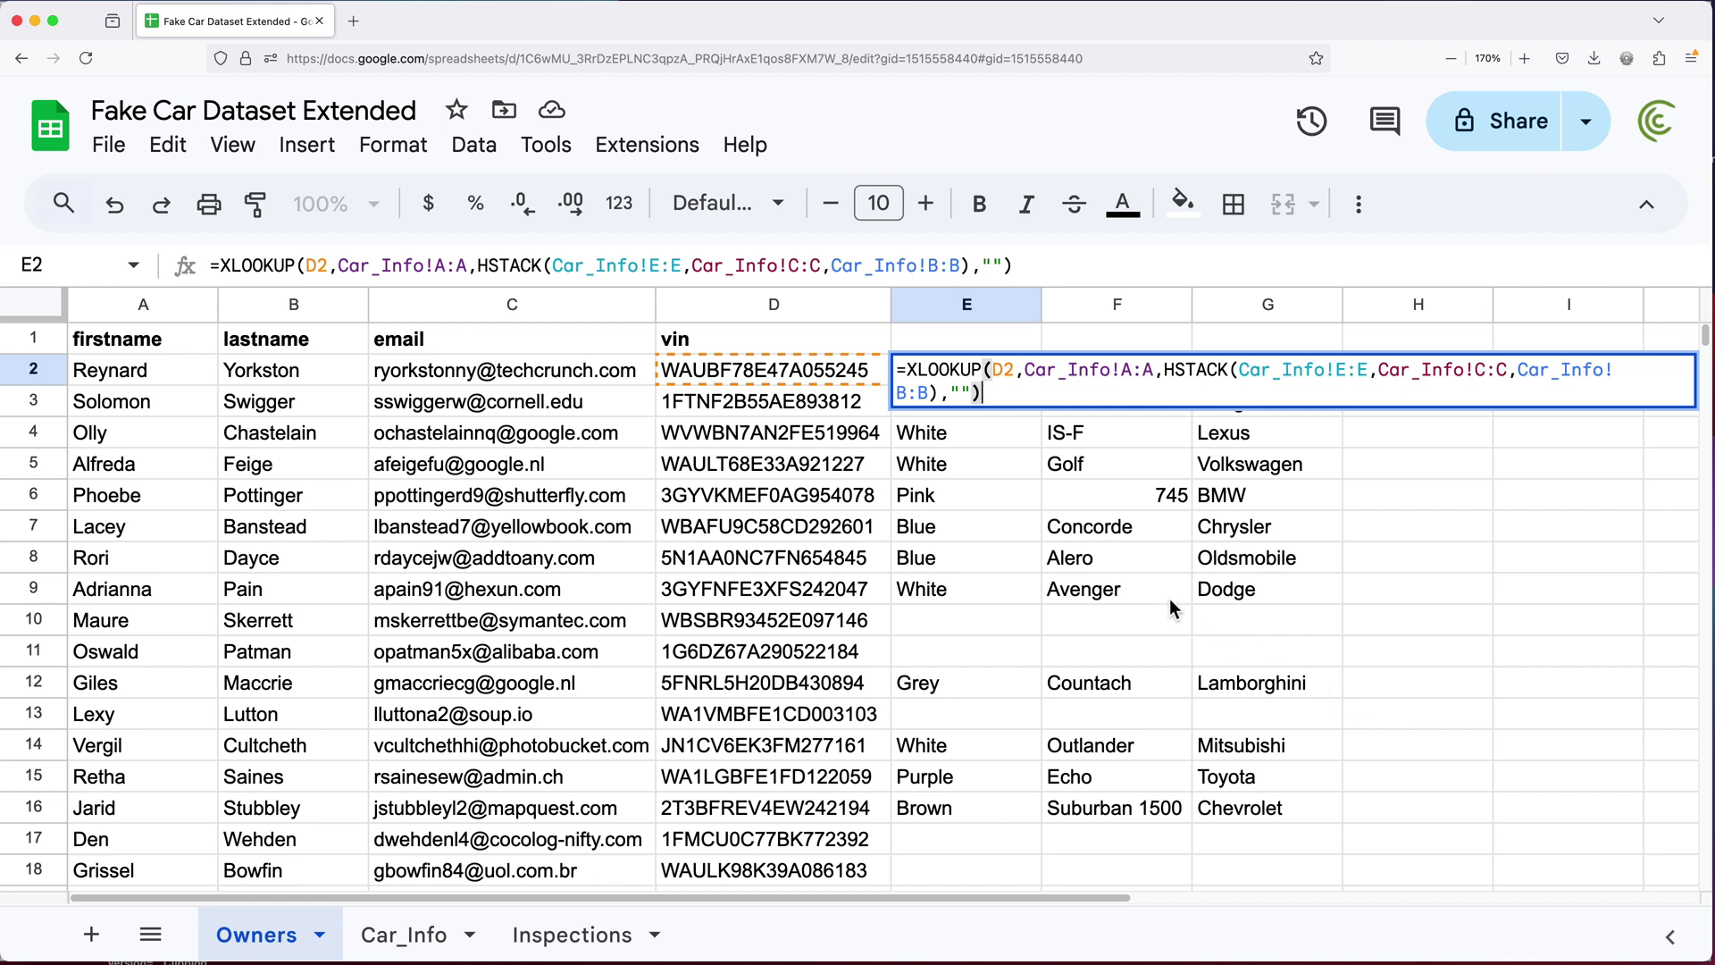
{"action": "left_click_drag", "start_coordinate": [1026, 371], "coordinate": [1121, 372]}
{"action": "left_click_drag", "start_coordinate": [1239, 370], "coordinate": [1586, 371]}
{"action": "key", "text": "Return"}
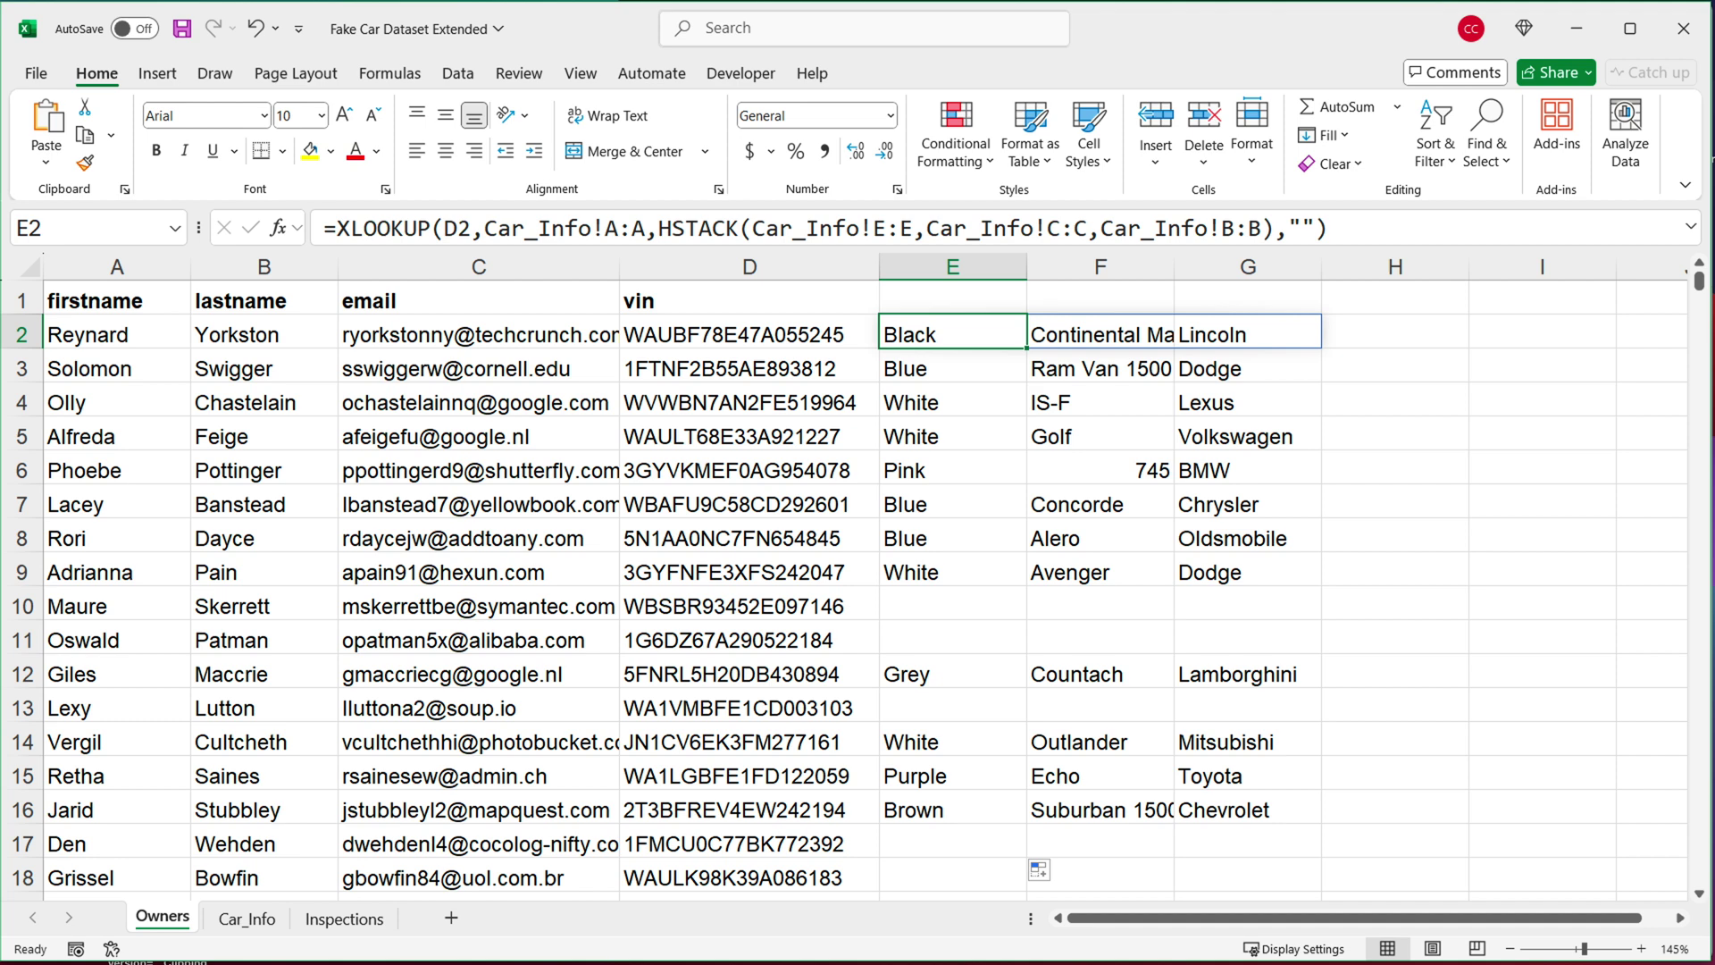
Select the Car_Info data range A1:E946 and create a table with headers from it.
{"action": "left_click", "coordinate": [247, 920]}
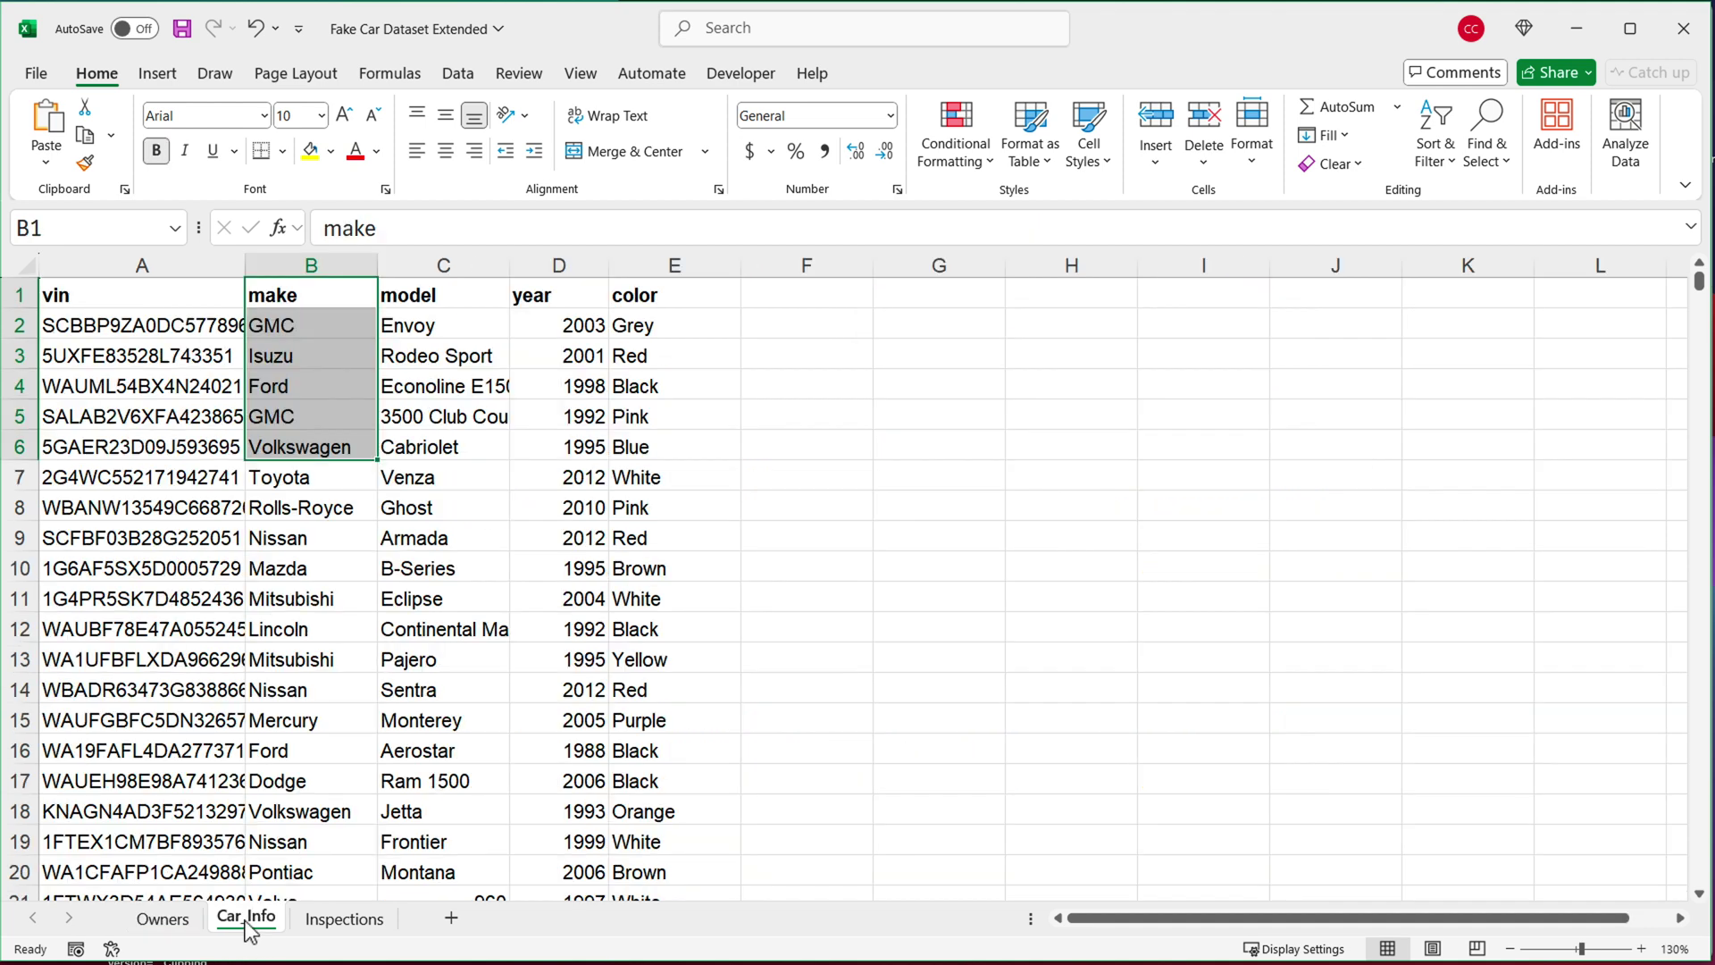
{"action": "left_click", "coordinate": [142, 355]}
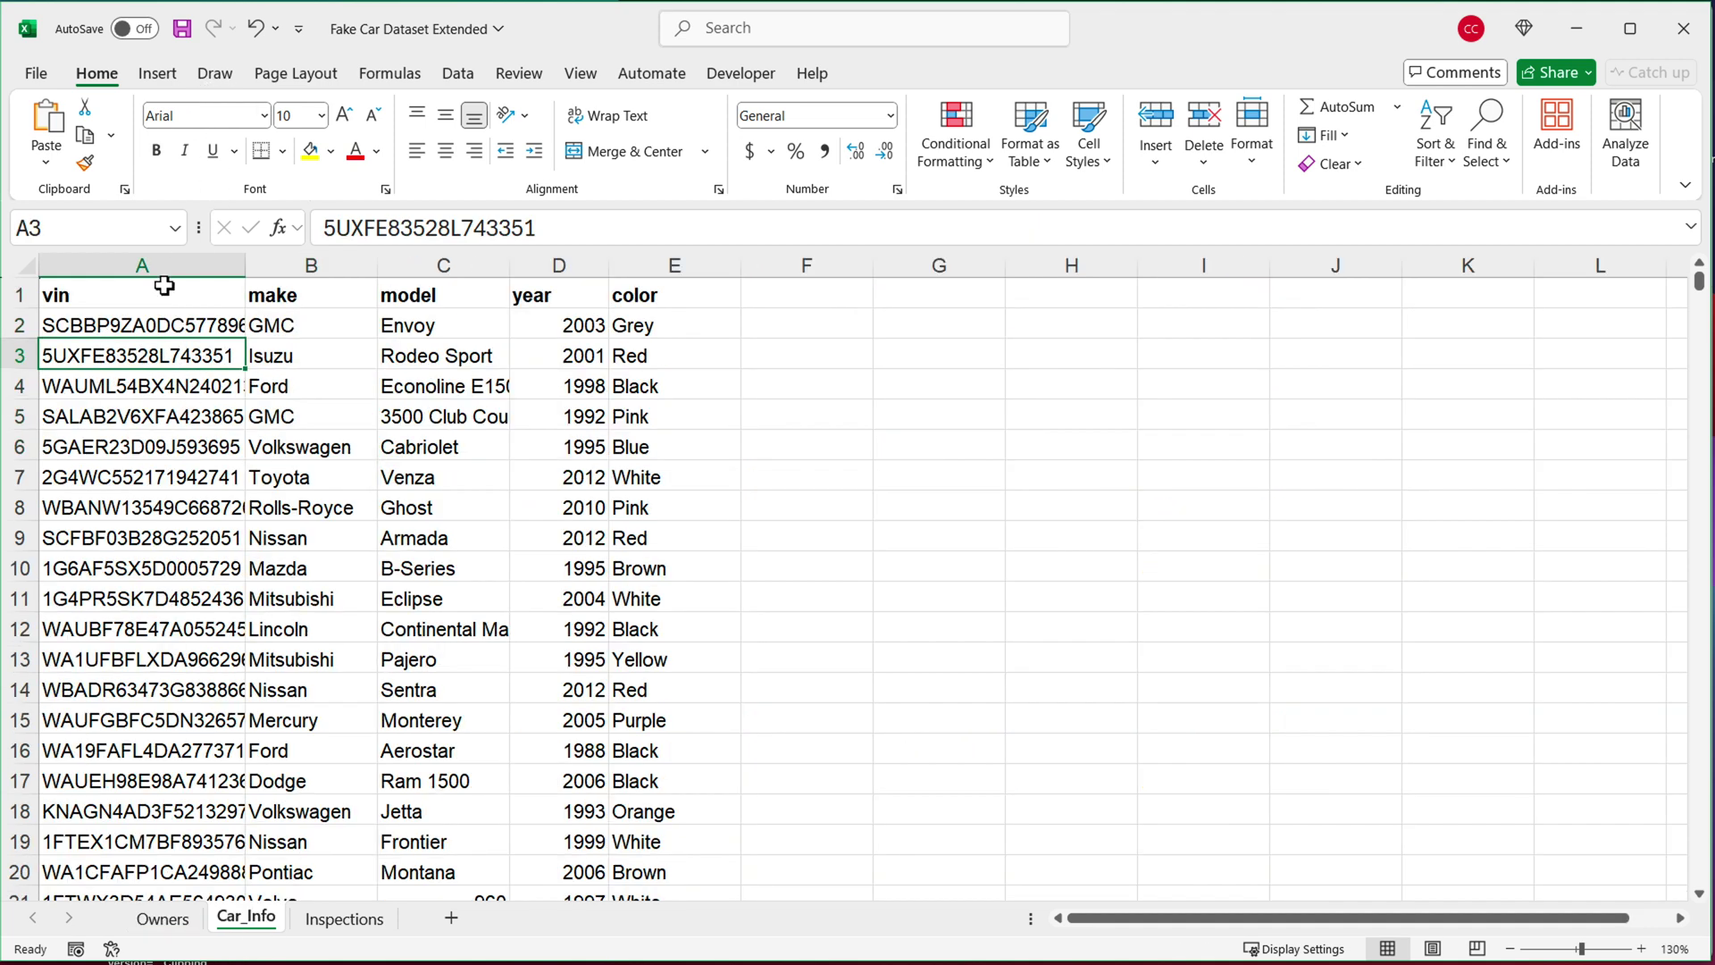
{"action": "key", "text": "ctrl+a"}
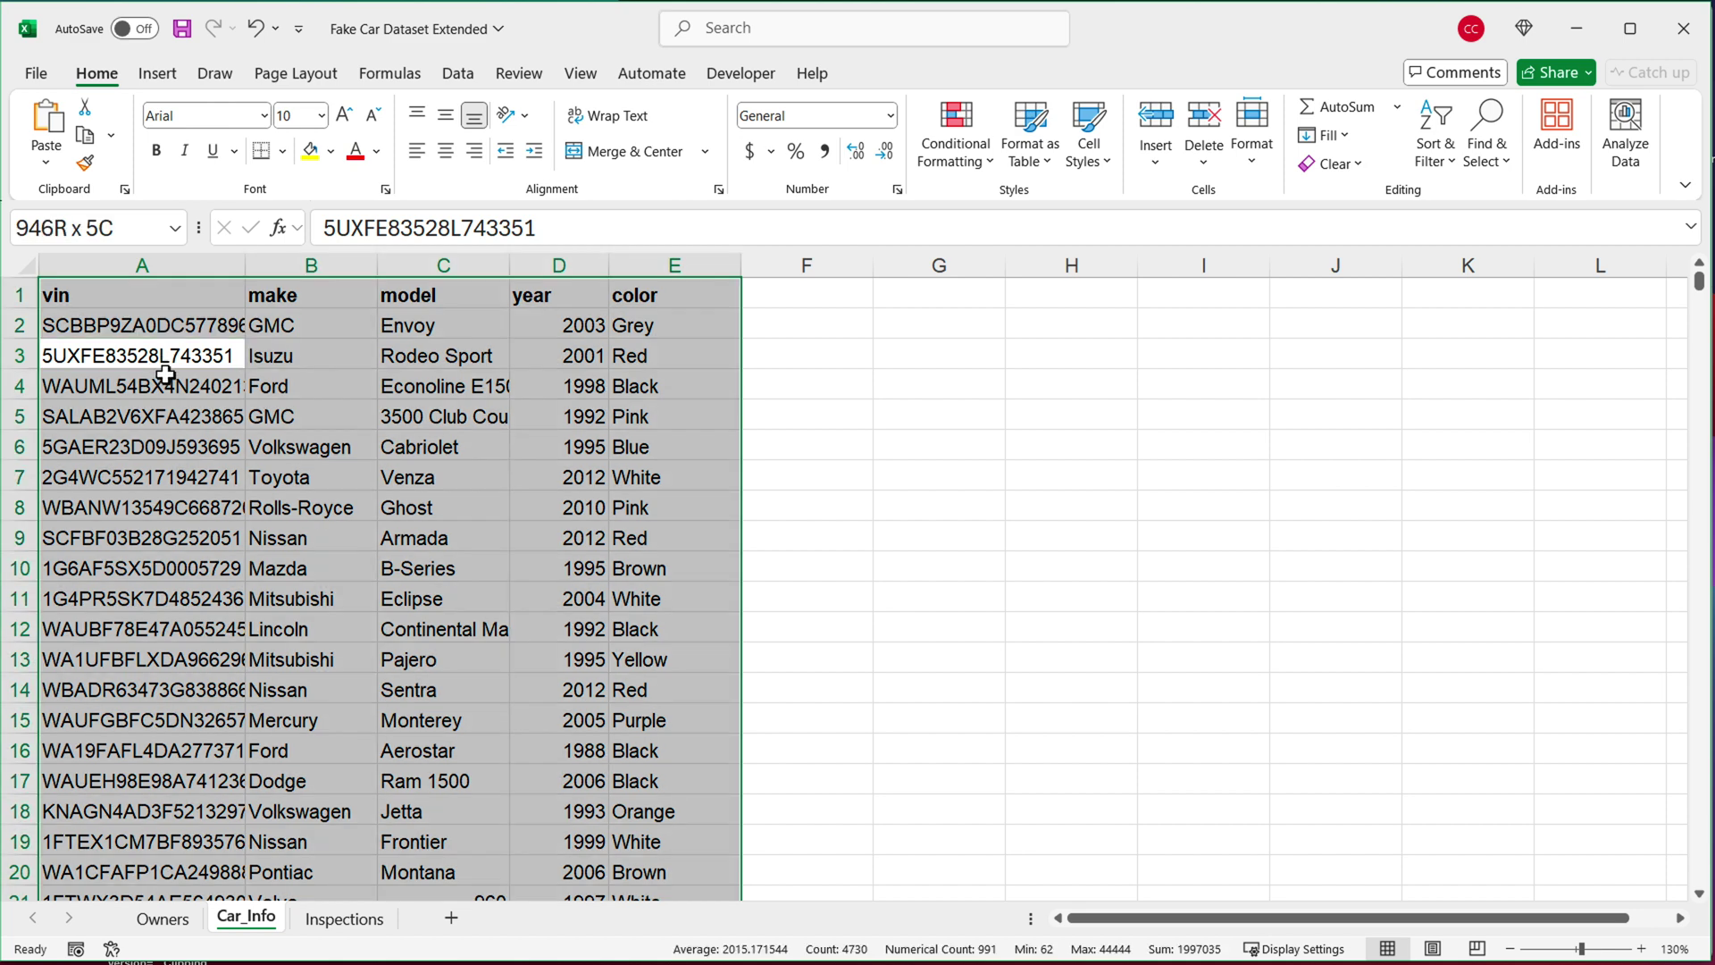
{"action": "left_click", "coordinate": [157, 72]}
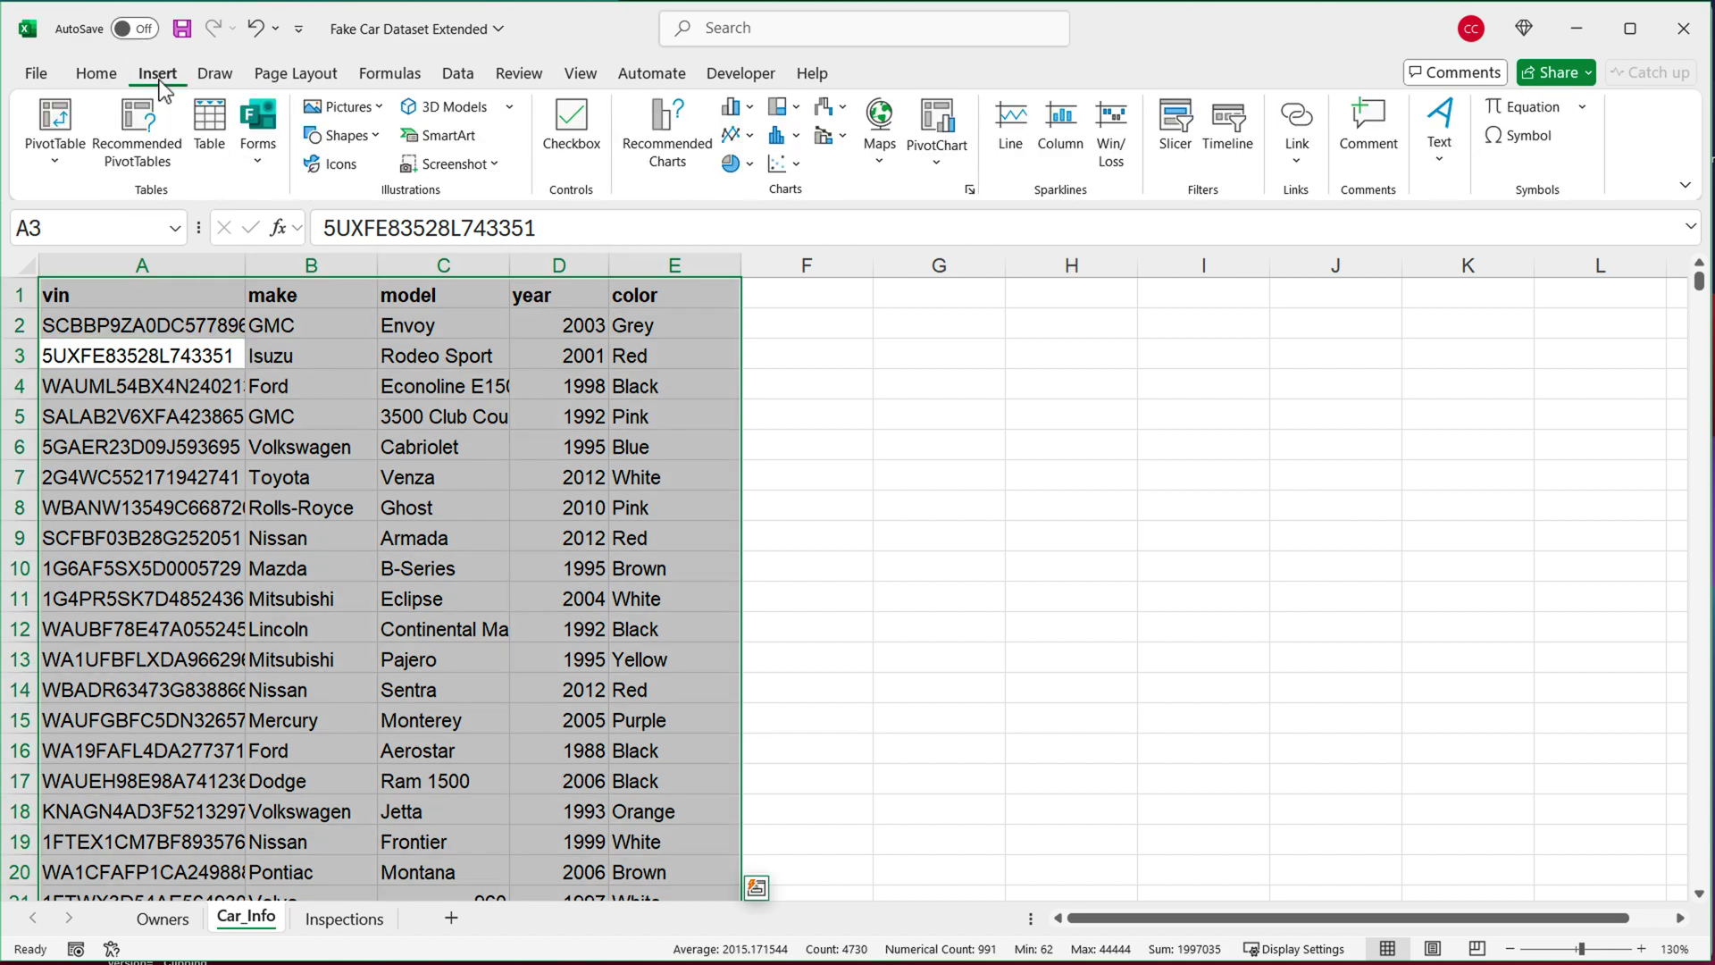
{"action": "left_click", "coordinate": [209, 127]}
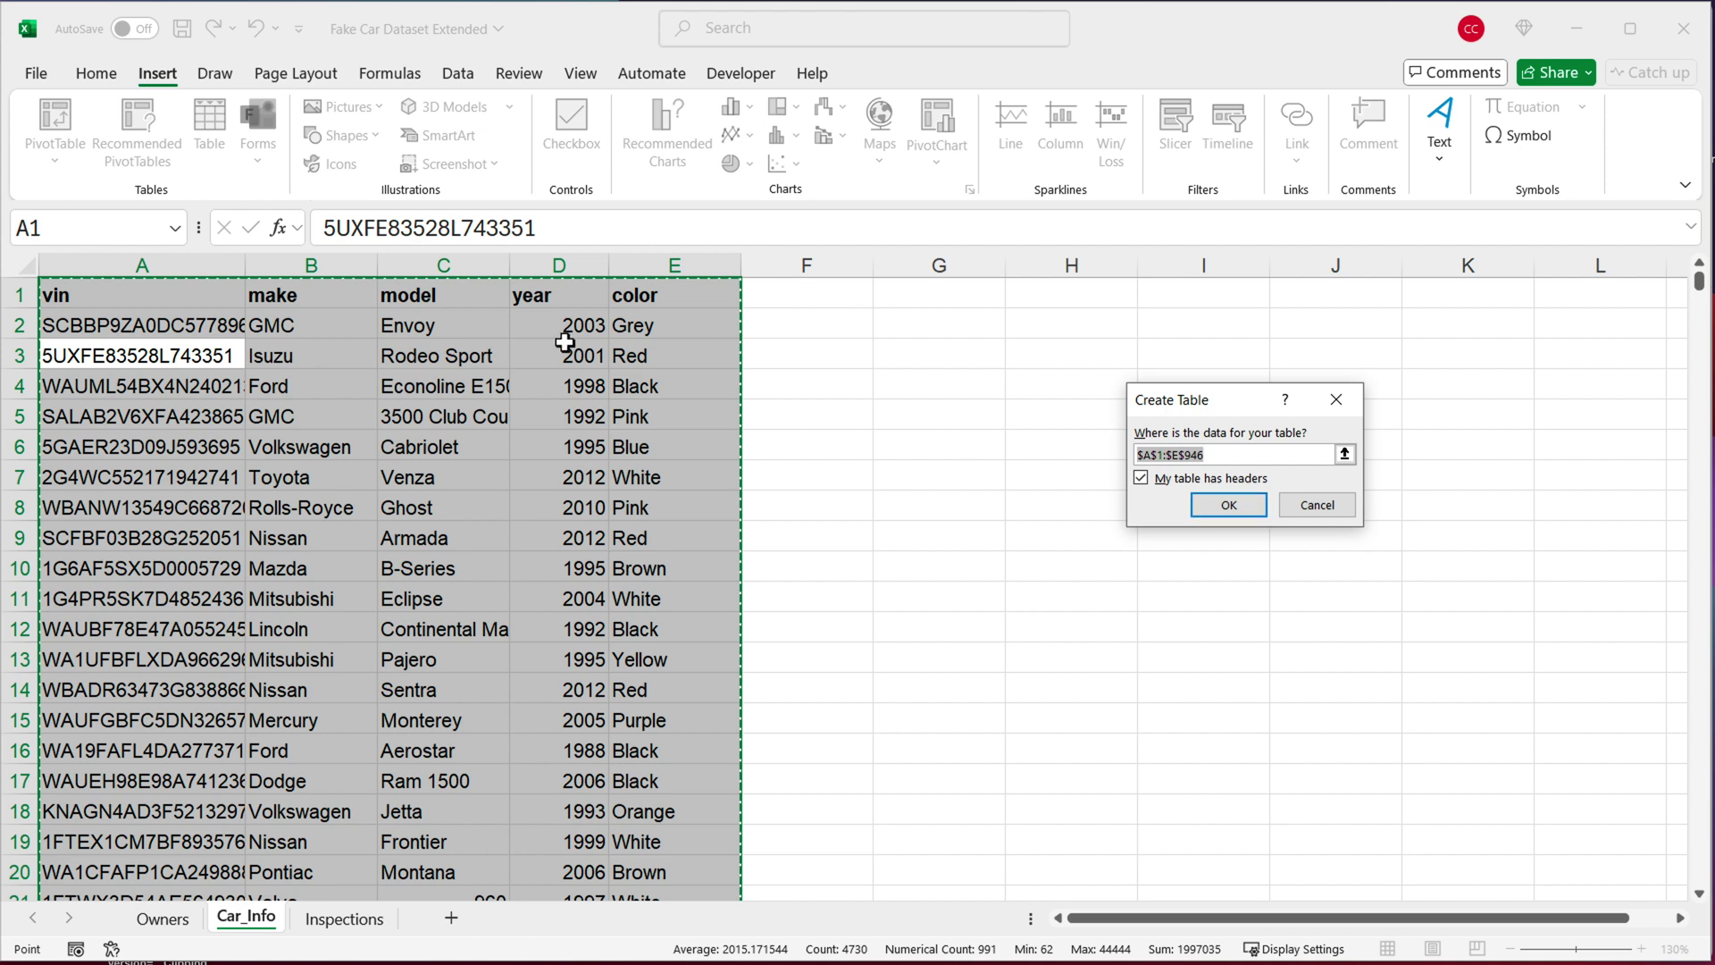
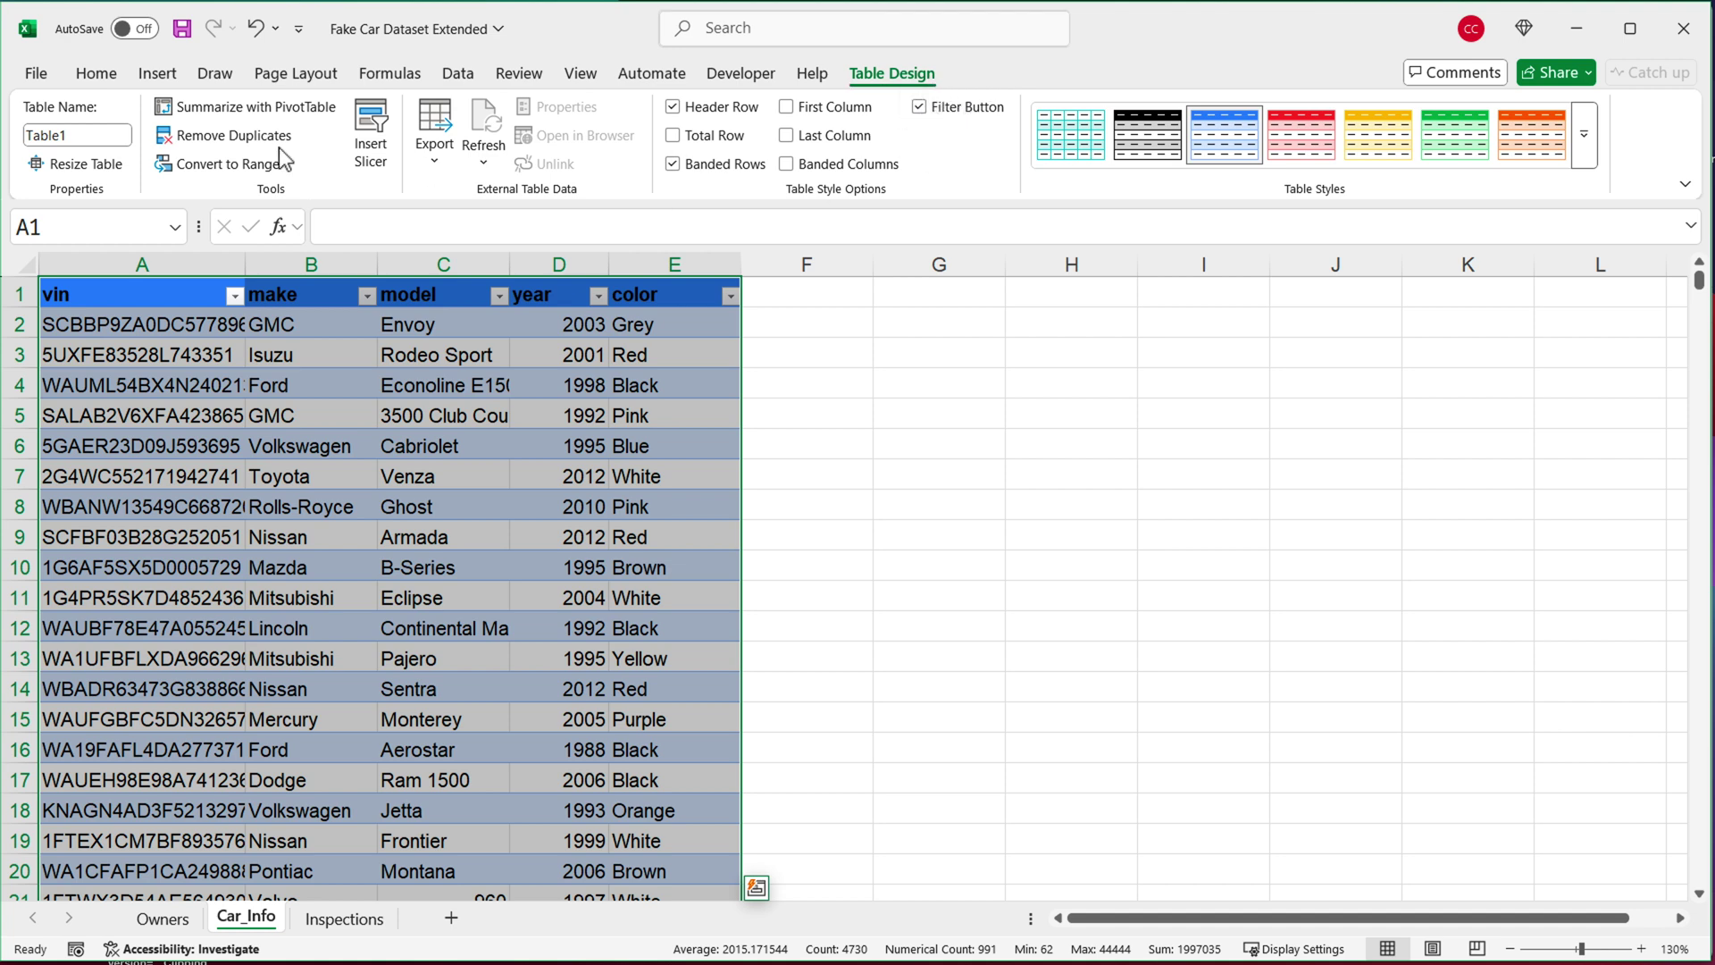
Name the car data table CarInfo in the Table Name box.
{"action": "left_click", "coordinate": [87, 135]}
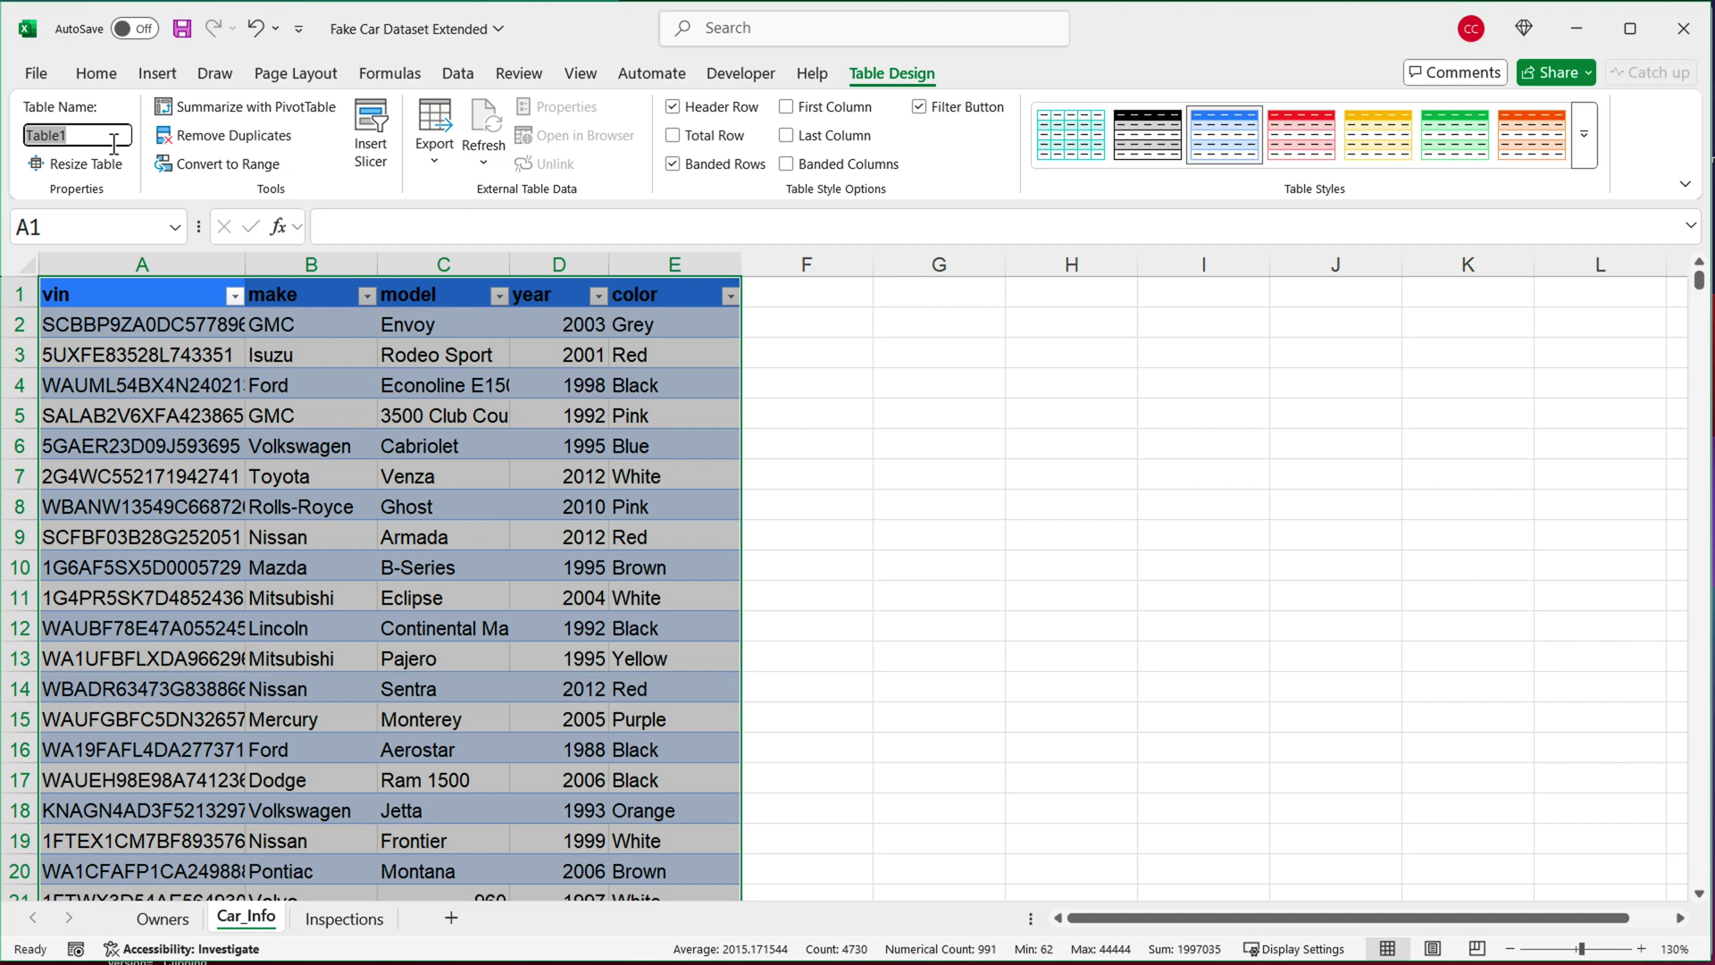
{"action": "type", "text": "CarInfo"}
{"action": "key", "text": "Return"}
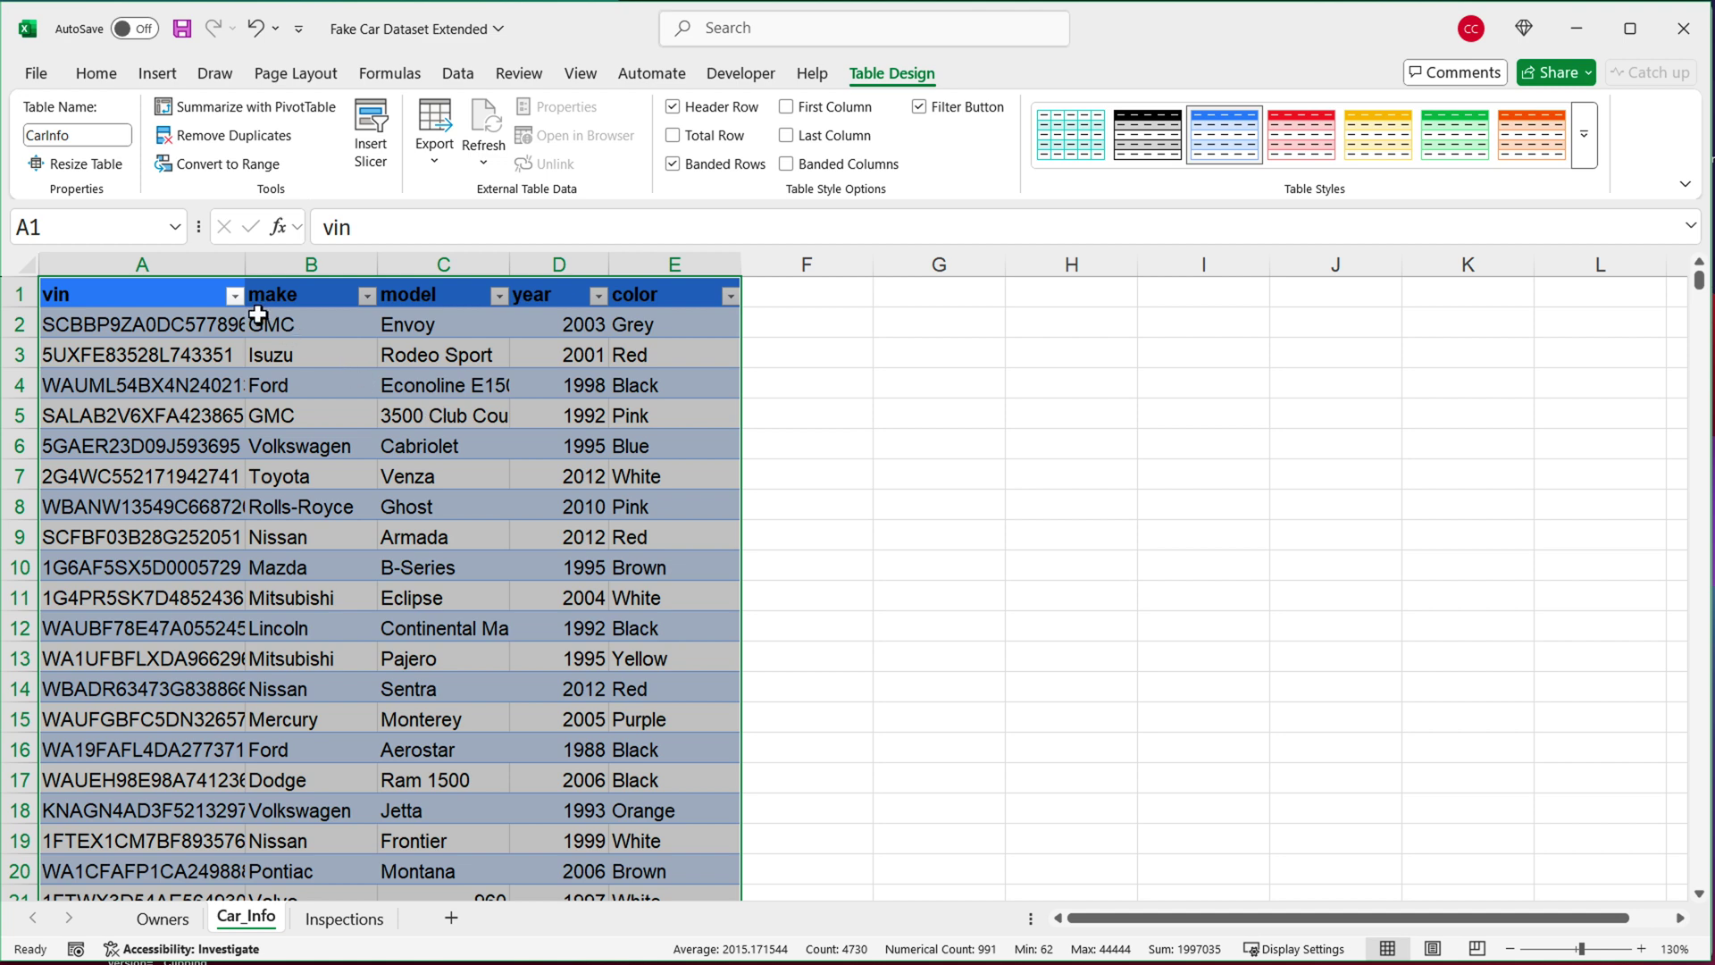
In the Owners E2 formula, replace the Car_Info!A:A lookup range with CarInfo's vin column.
{"action": "left_click", "coordinate": [164, 919]}
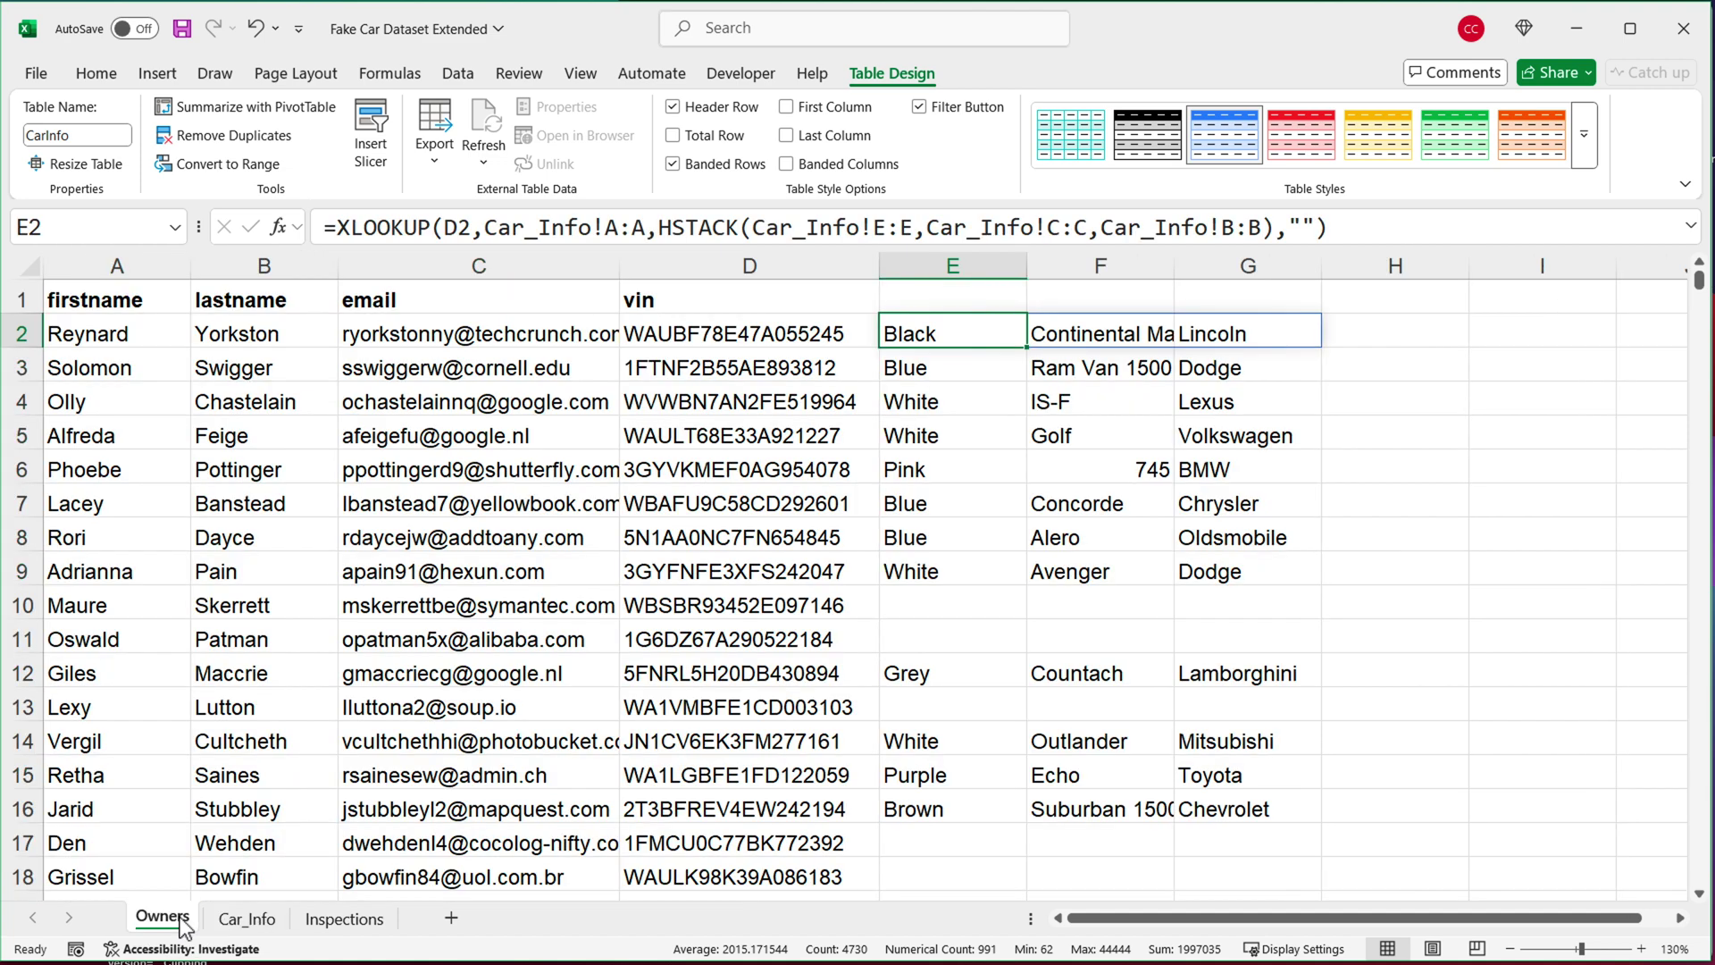
{"action": "double_click", "coordinate": [929, 334]}
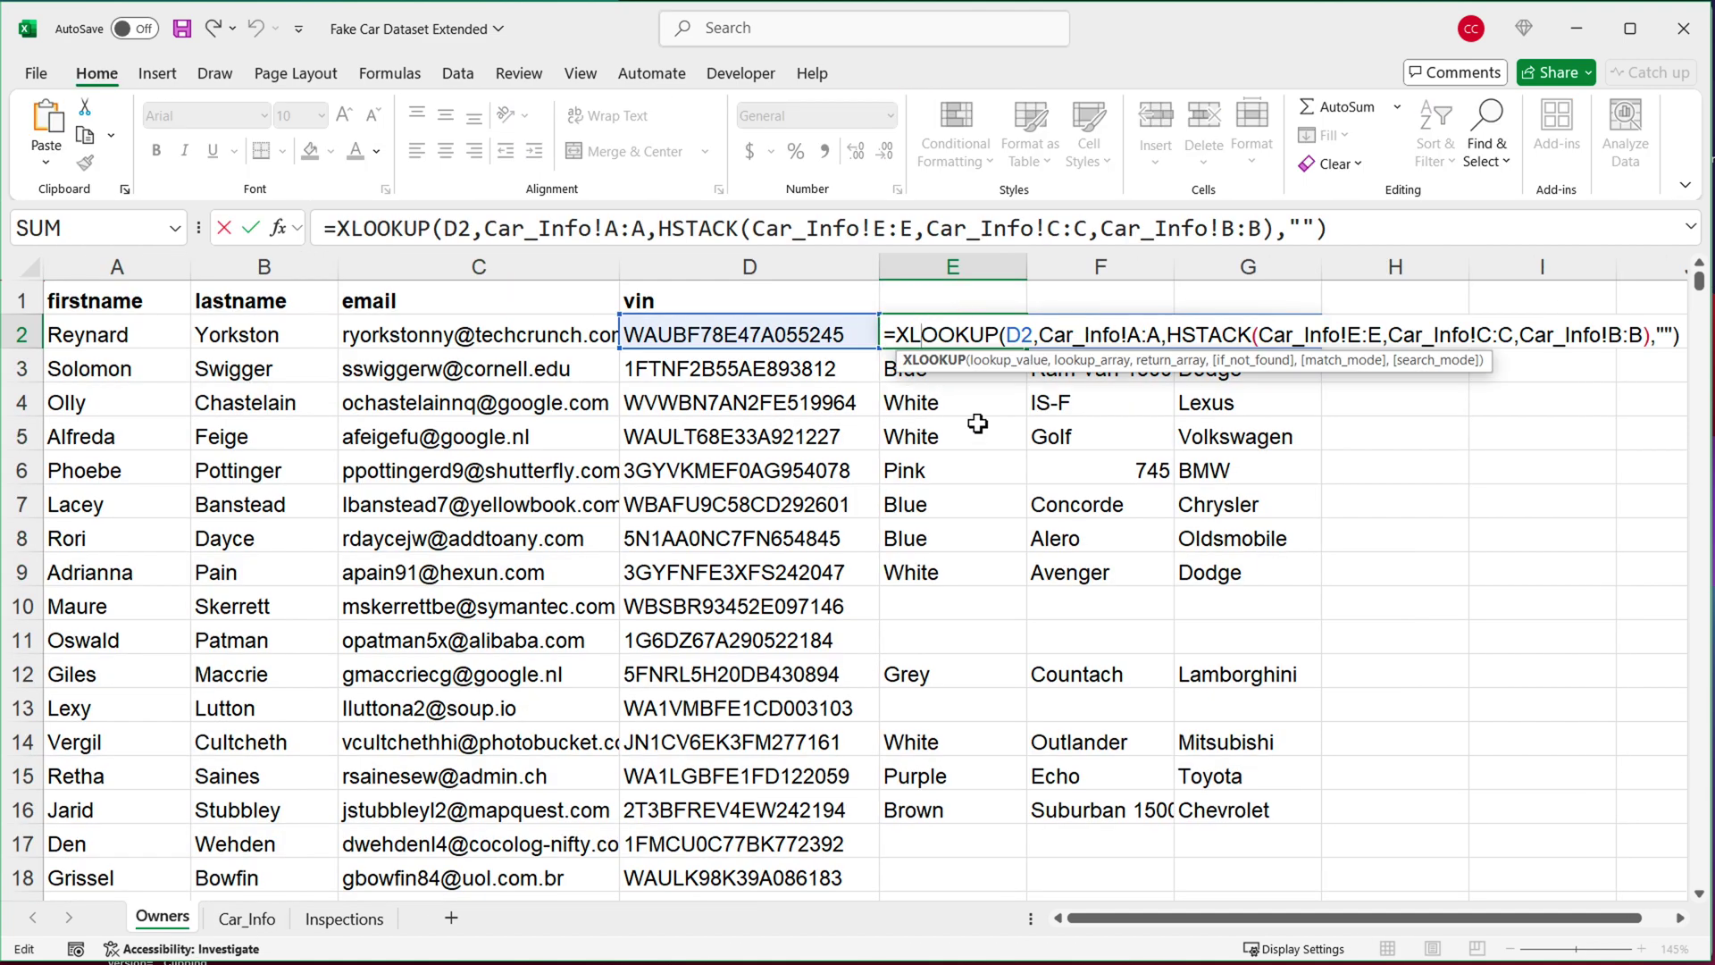
{"action": "left_click_drag", "start_coordinate": [1041, 336], "coordinate": [1161, 335]}
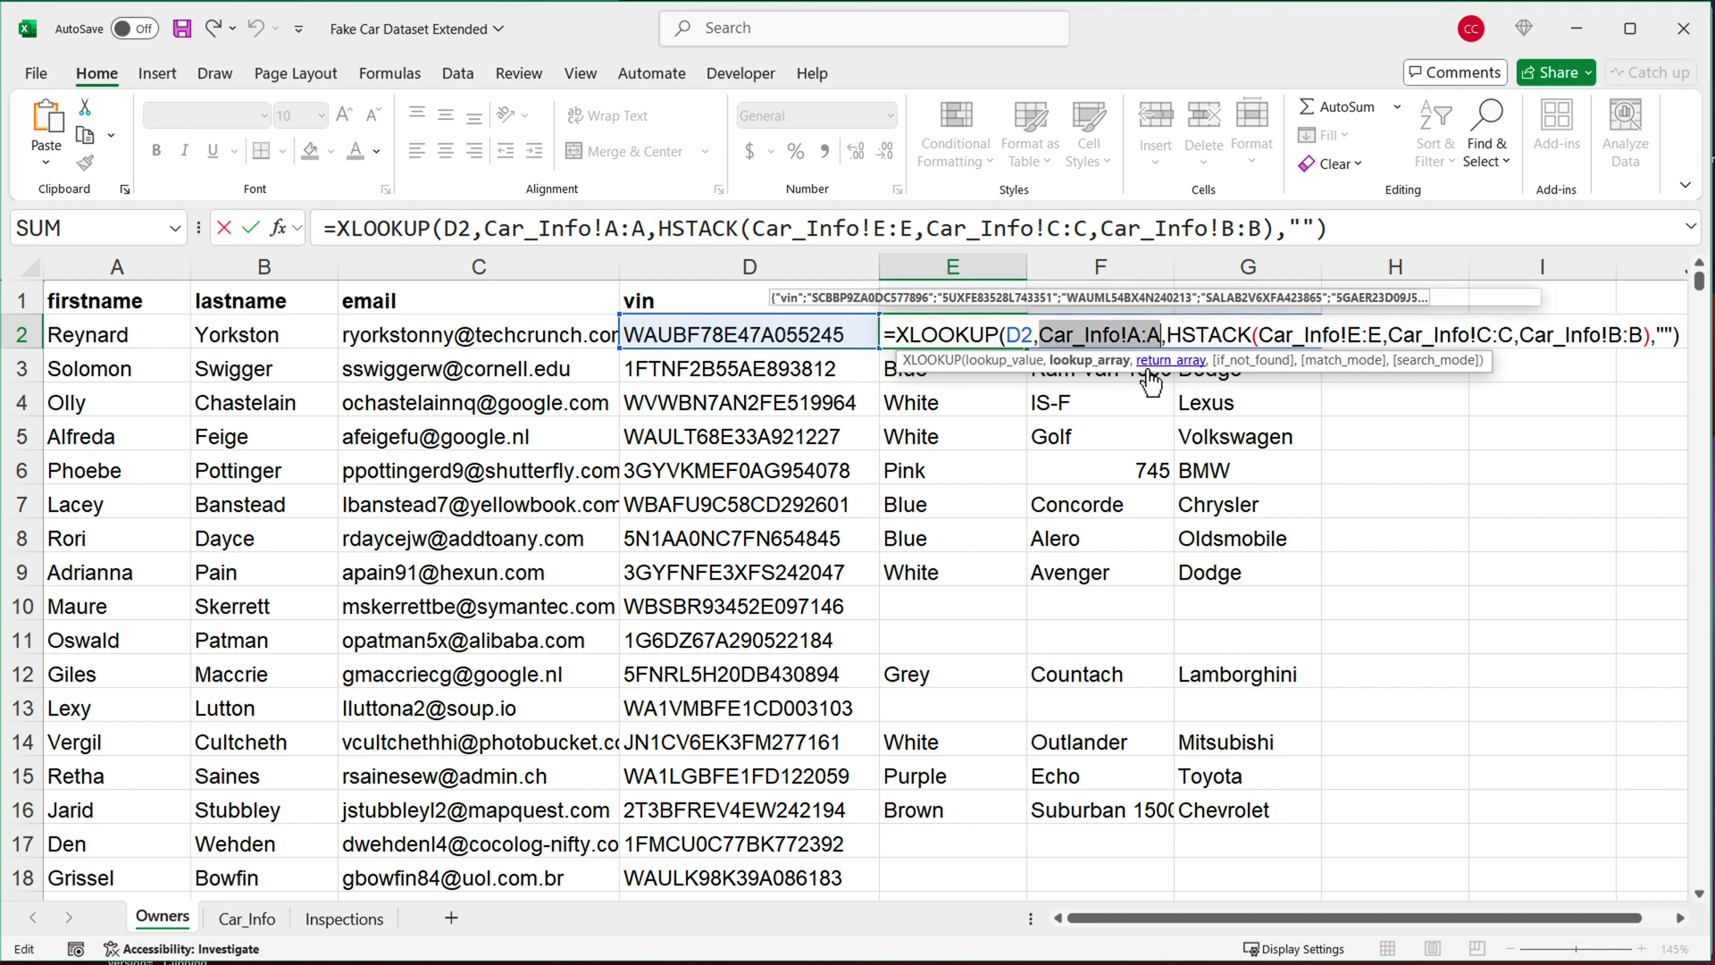
{"action": "key", "text": "Delete"}
{"action": "left_click", "coordinate": [247, 919]}
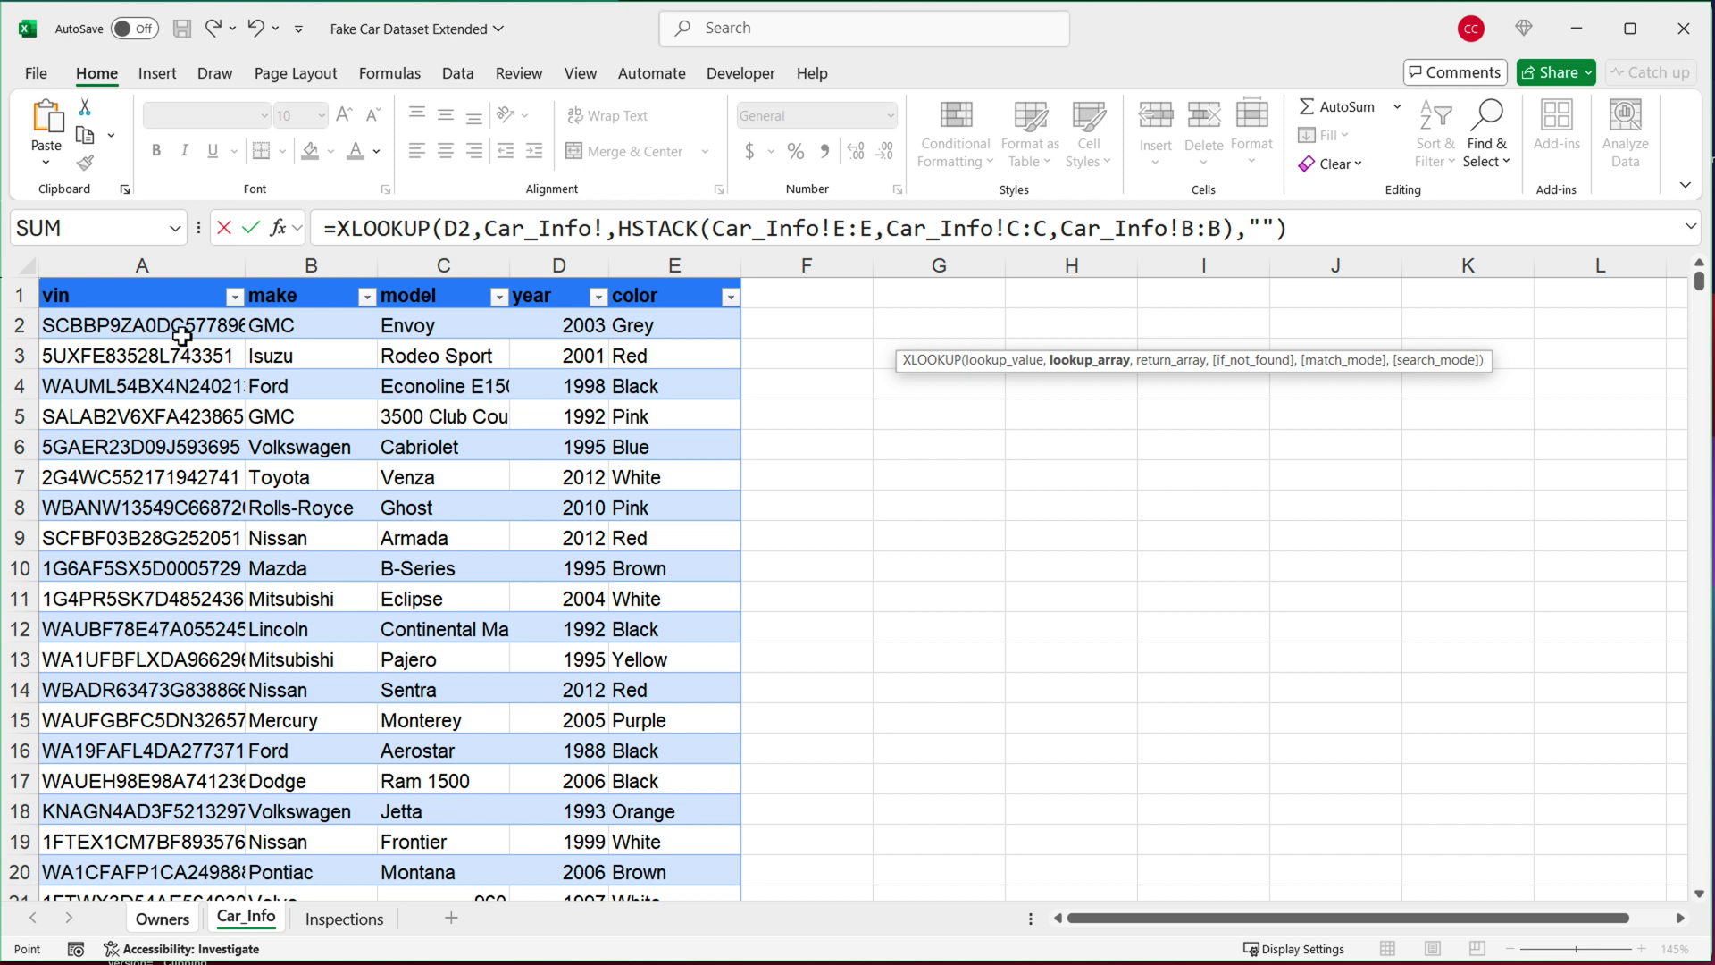
{"action": "left_click", "coordinate": [177, 286]}
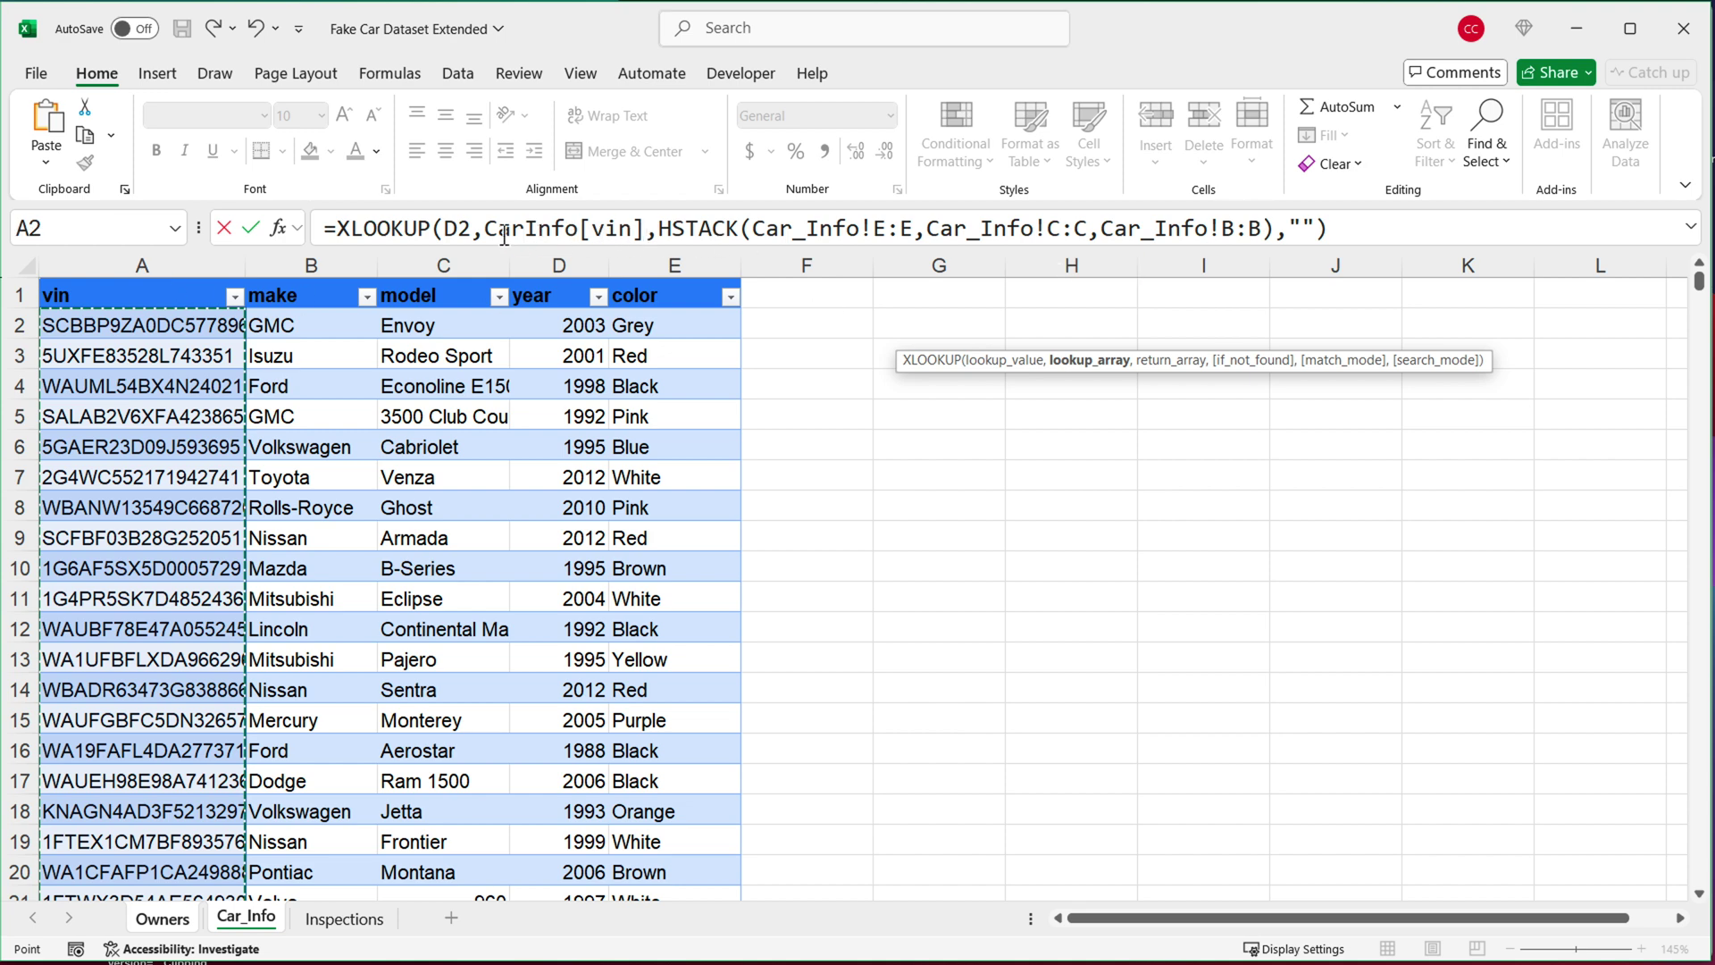
Replace the Car_Info E:E, C:C and B:B references with CarInfo color, model and make columns.
{"action": "left_click_drag", "start_coordinate": [753, 228], "coordinate": [912, 228]}
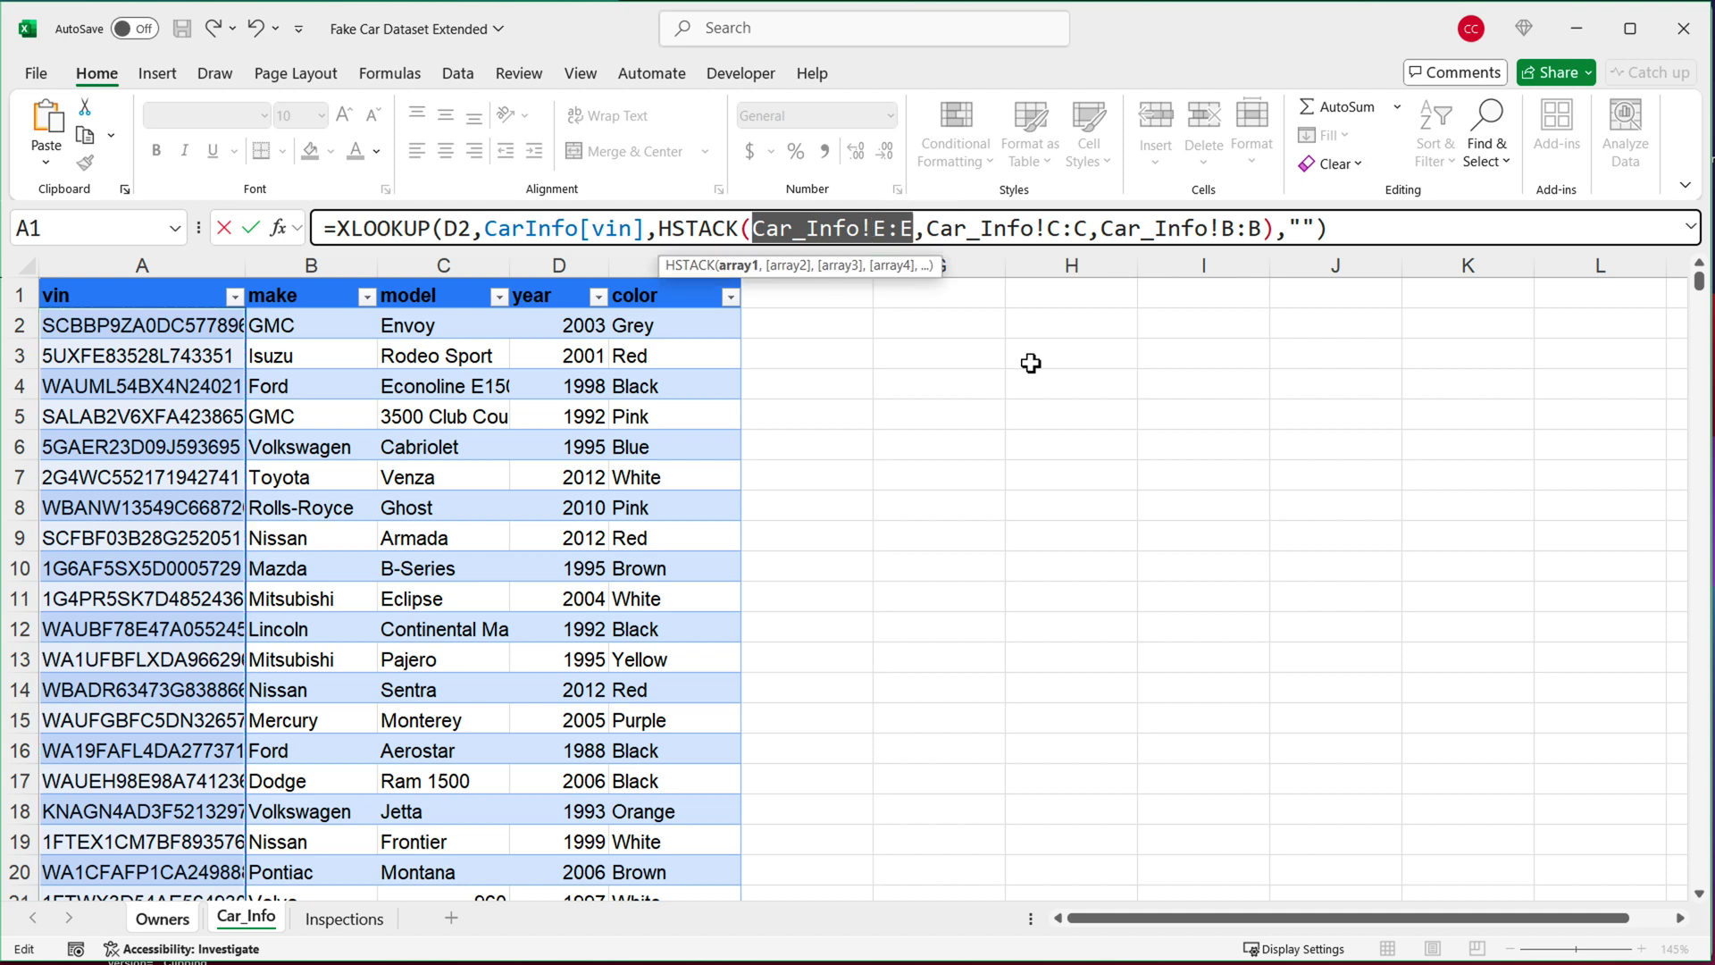
{"action": "key", "text": "Delete"}
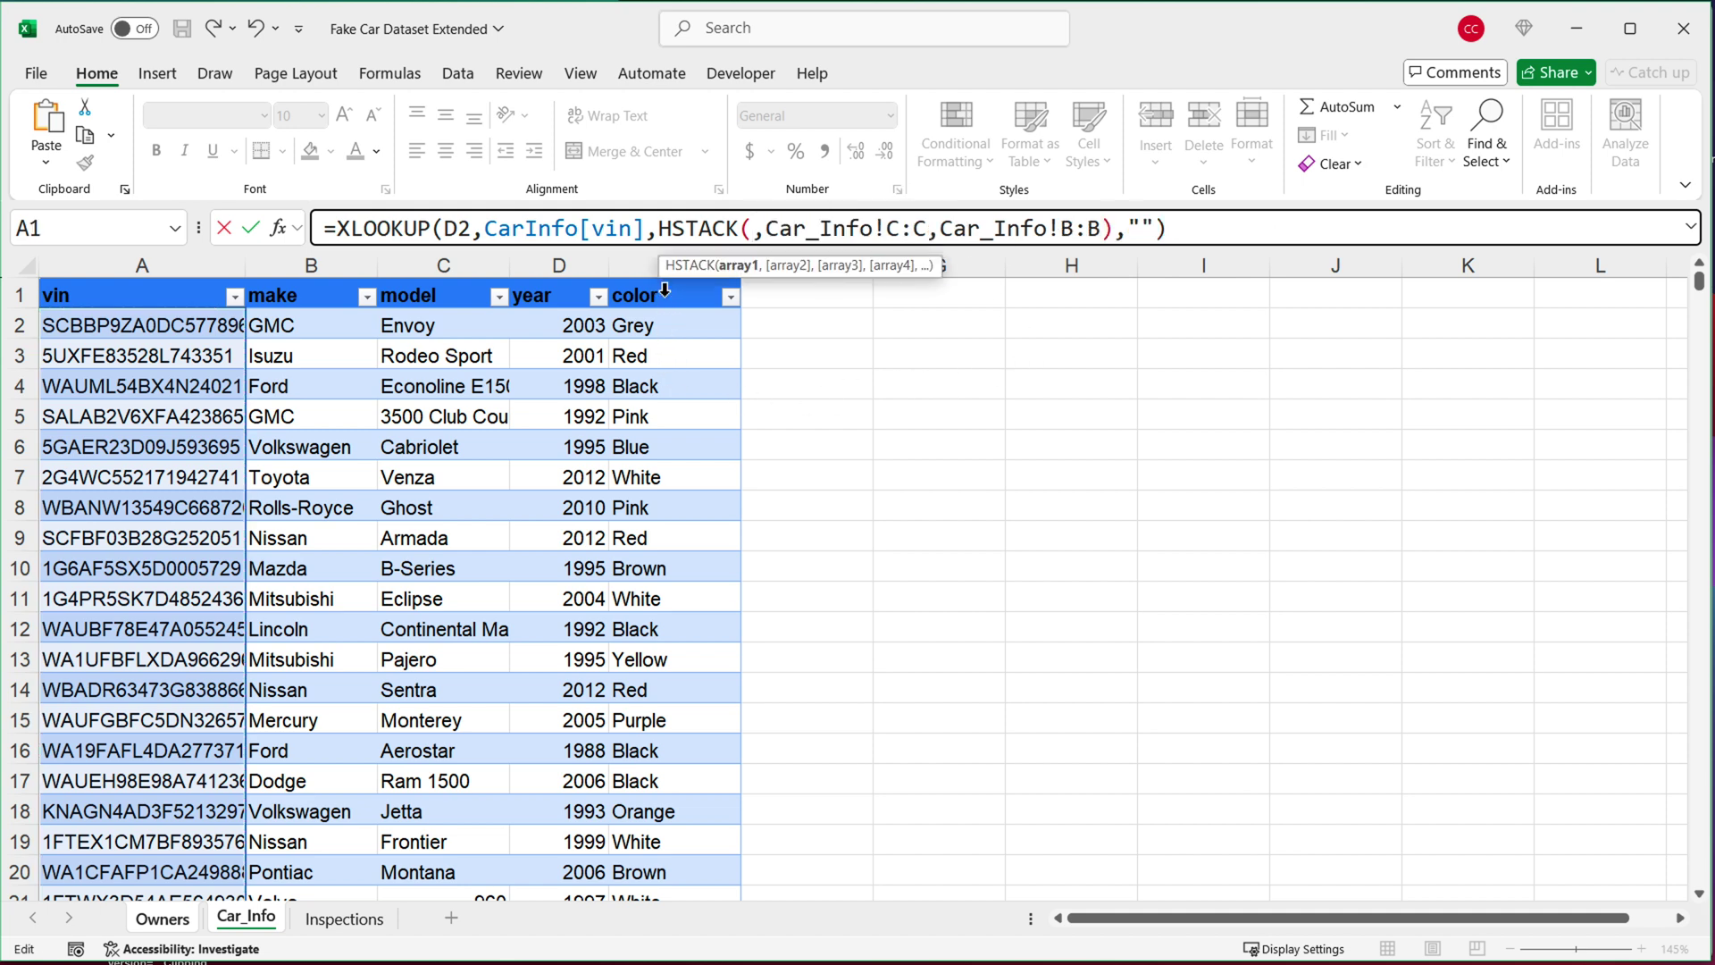
{"action": "left_click", "coordinate": [657, 284]}
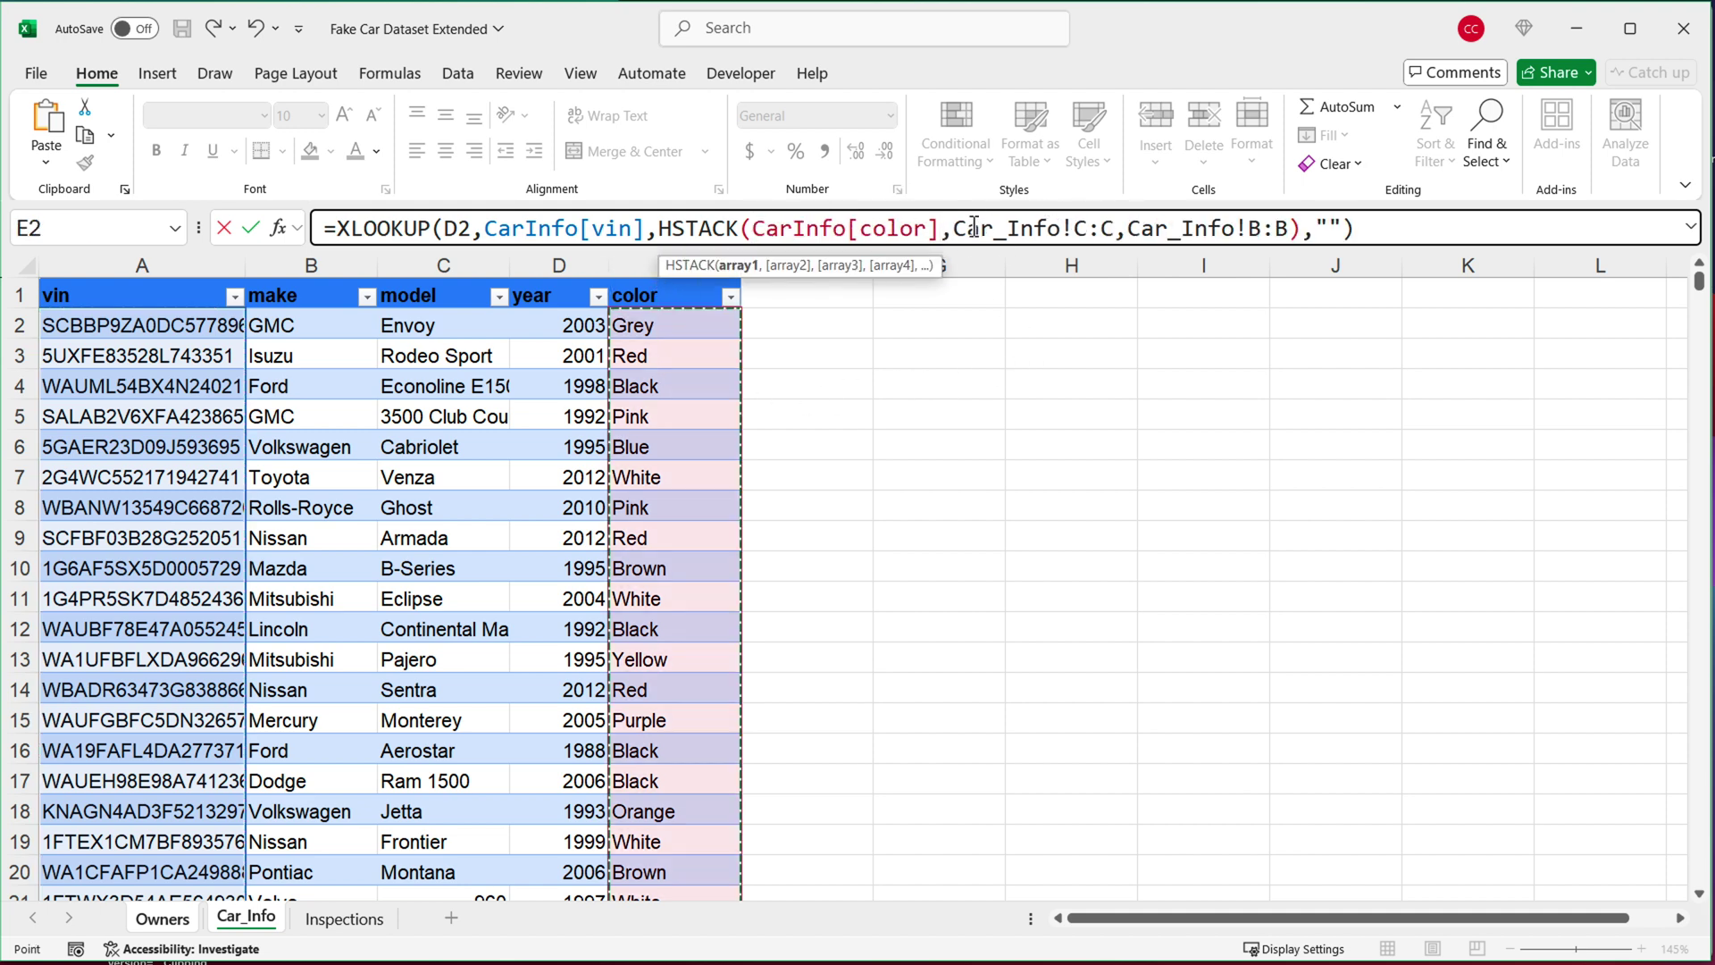
{"action": "left_click_drag", "start_coordinate": [956, 228], "coordinate": [1117, 230]}
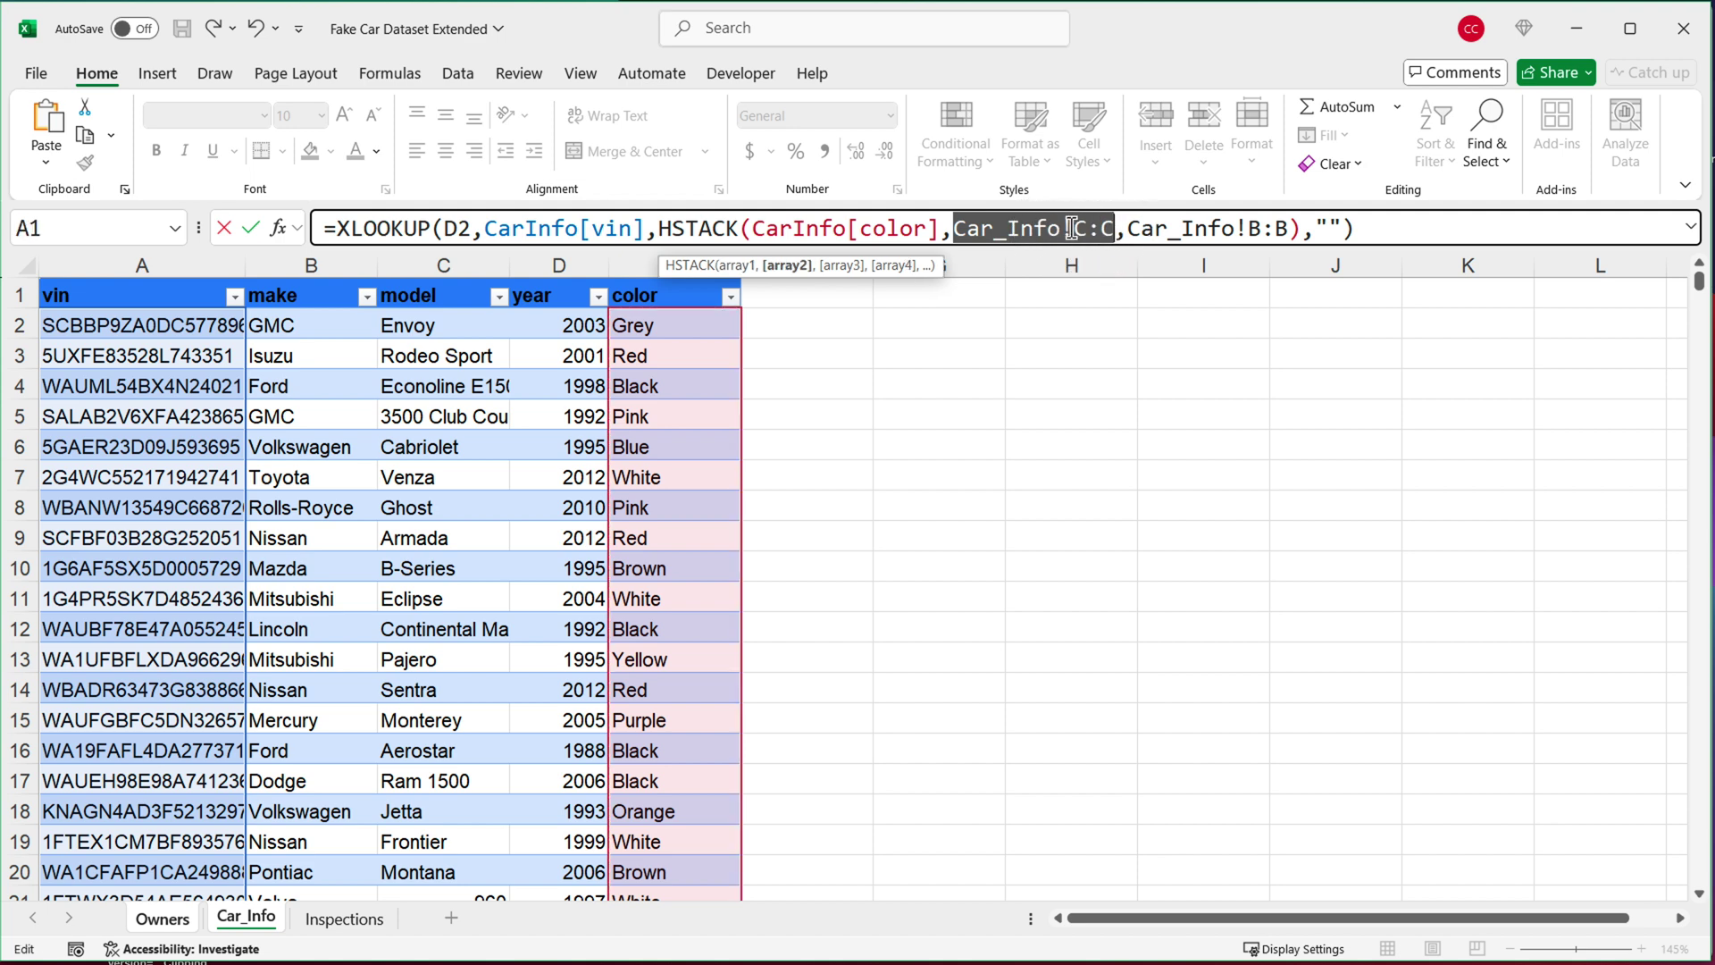
{"action": "key", "text": "Delete"}
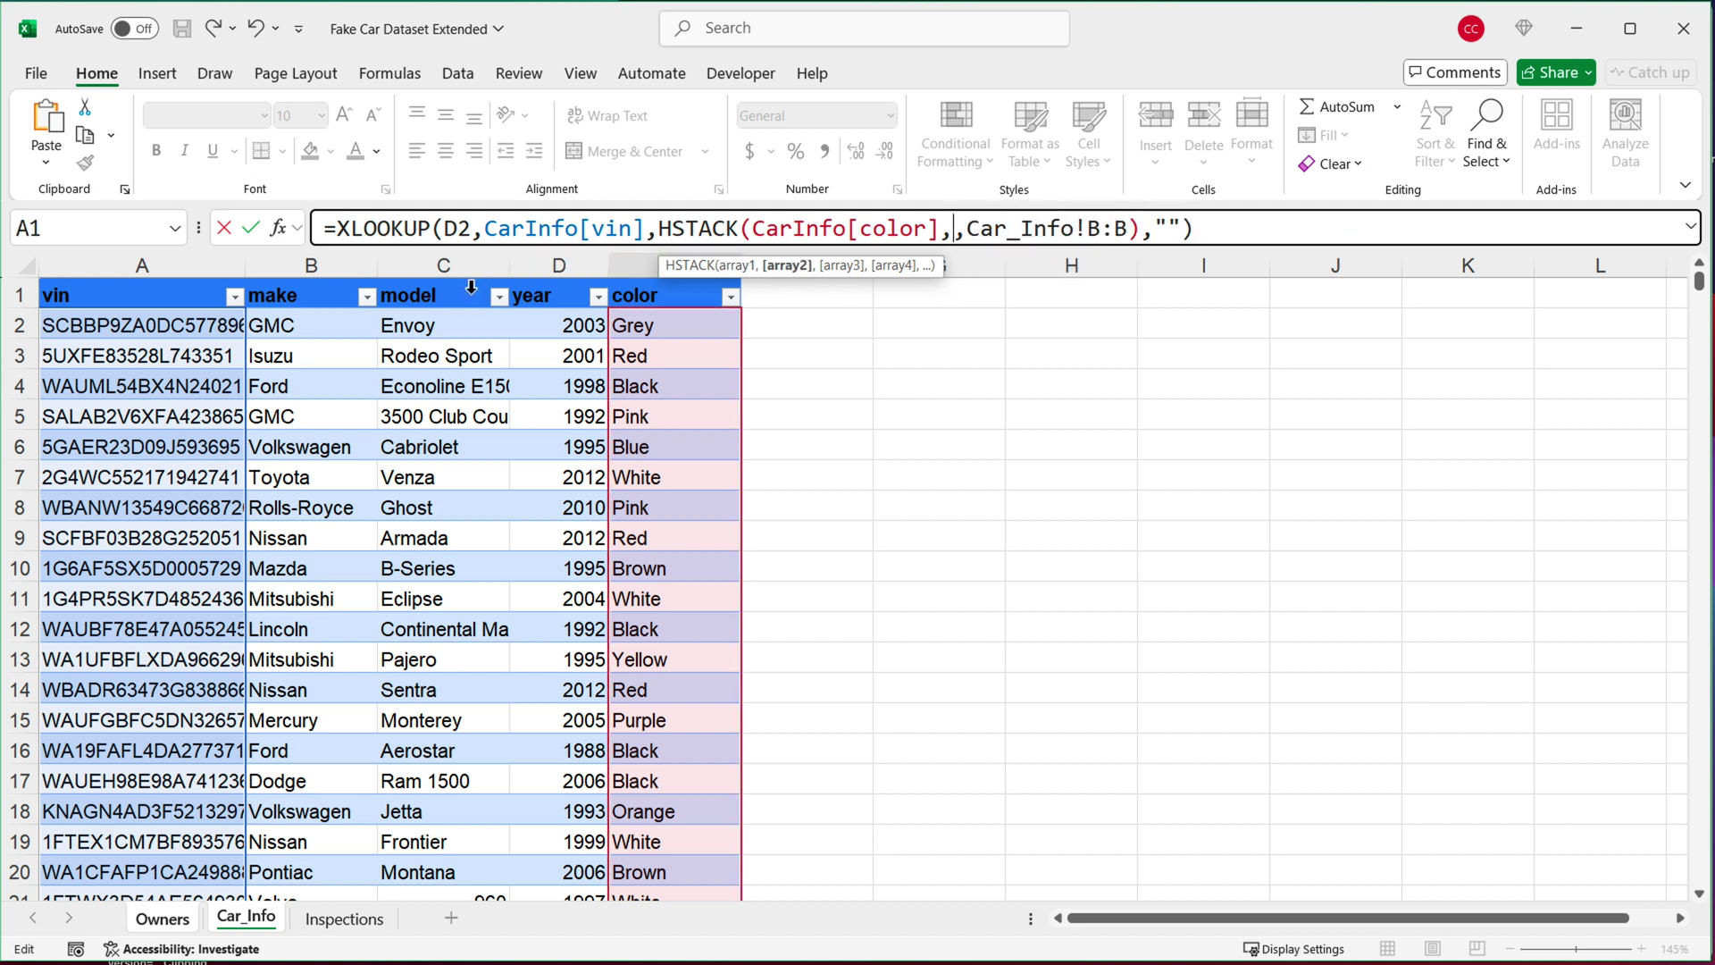
{"action": "left_click", "coordinate": [469, 294]}
{"action": "left_click_drag", "start_coordinate": [1156, 228], "coordinate": [1319, 228]}
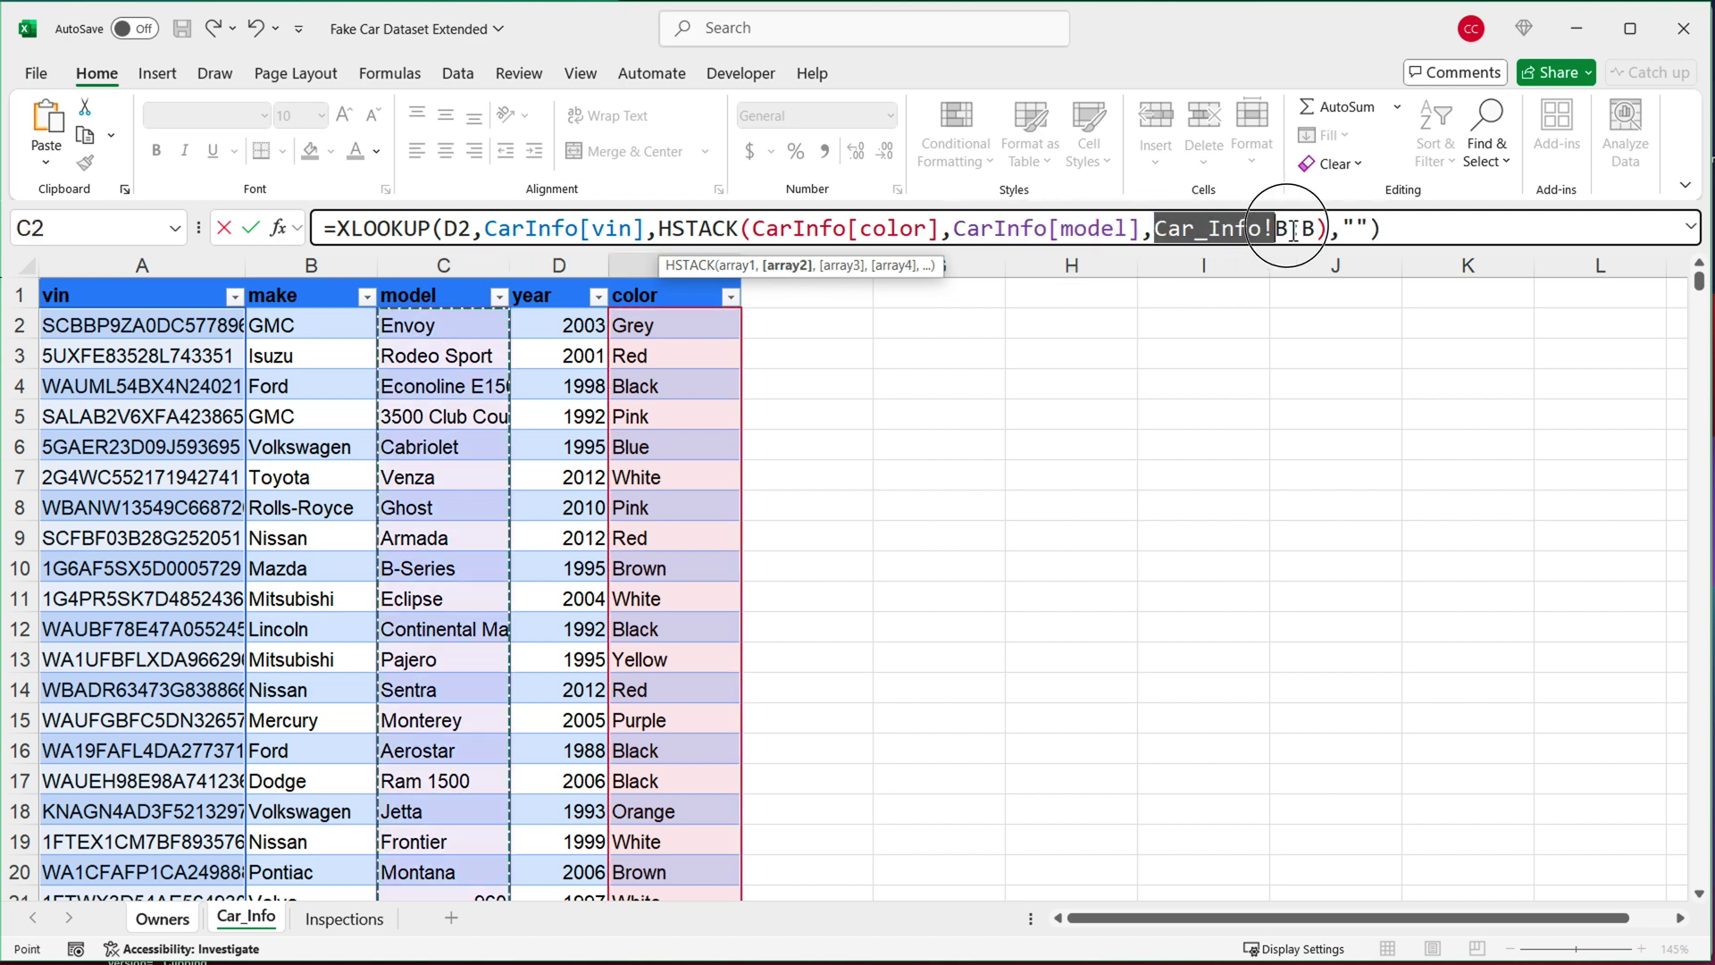
{"action": "key", "text": "Delete"}
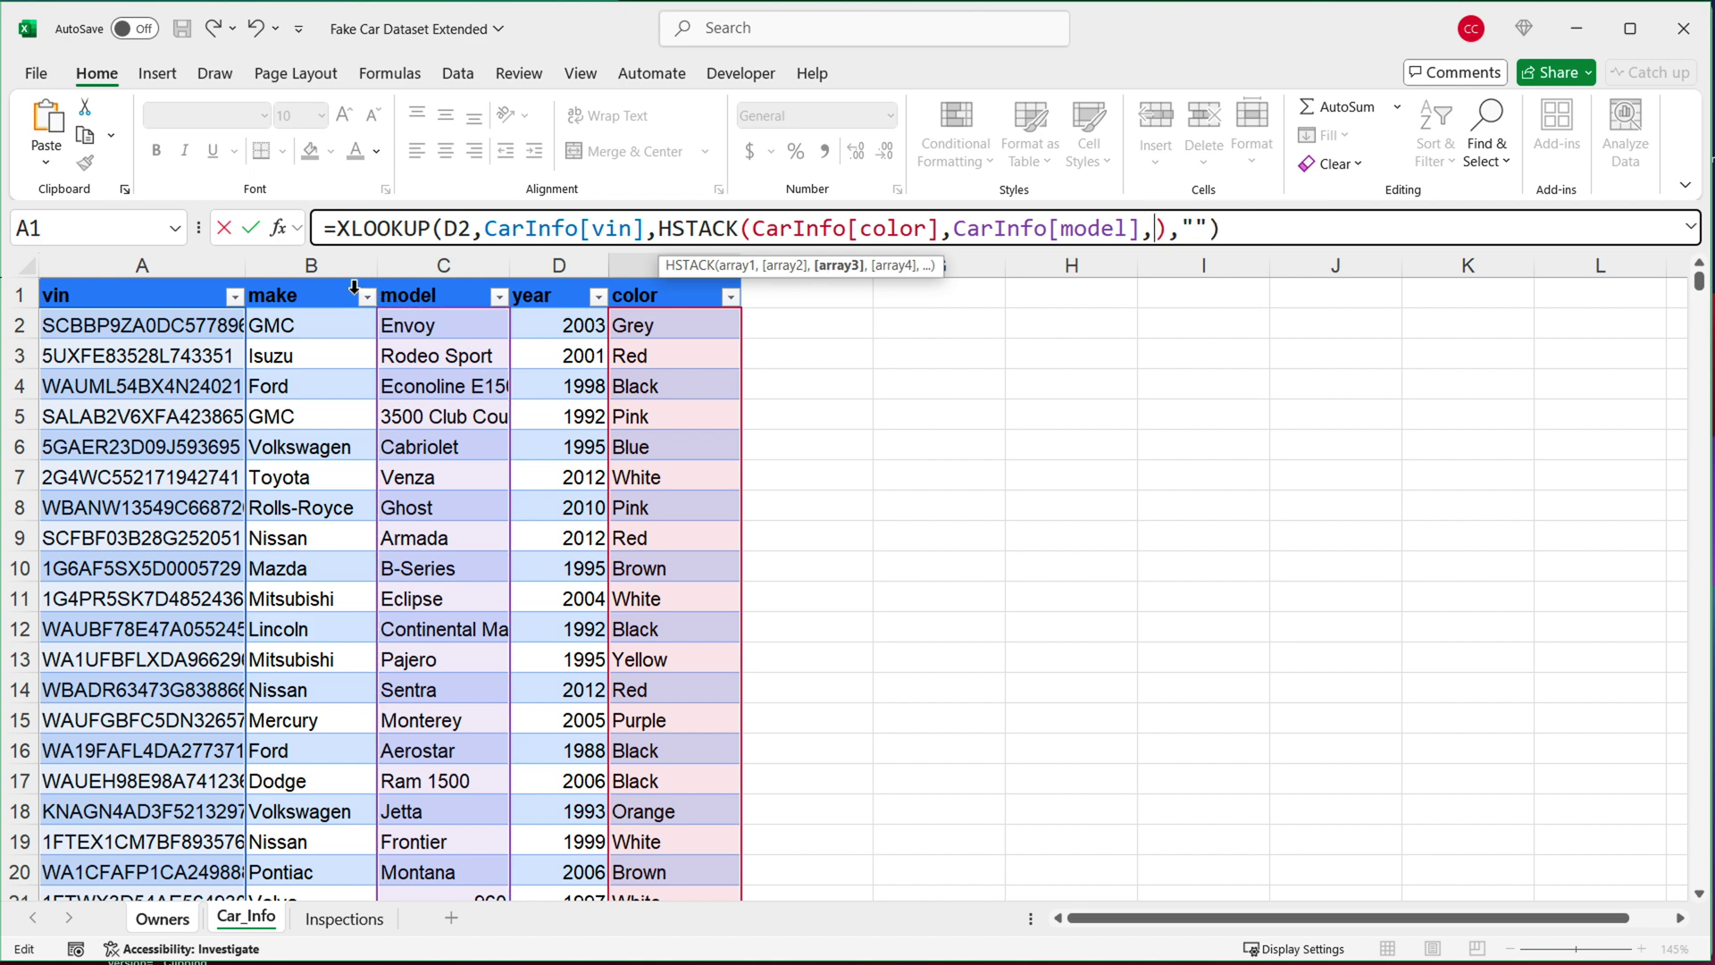
{"action": "left_click", "coordinate": [346, 290]}
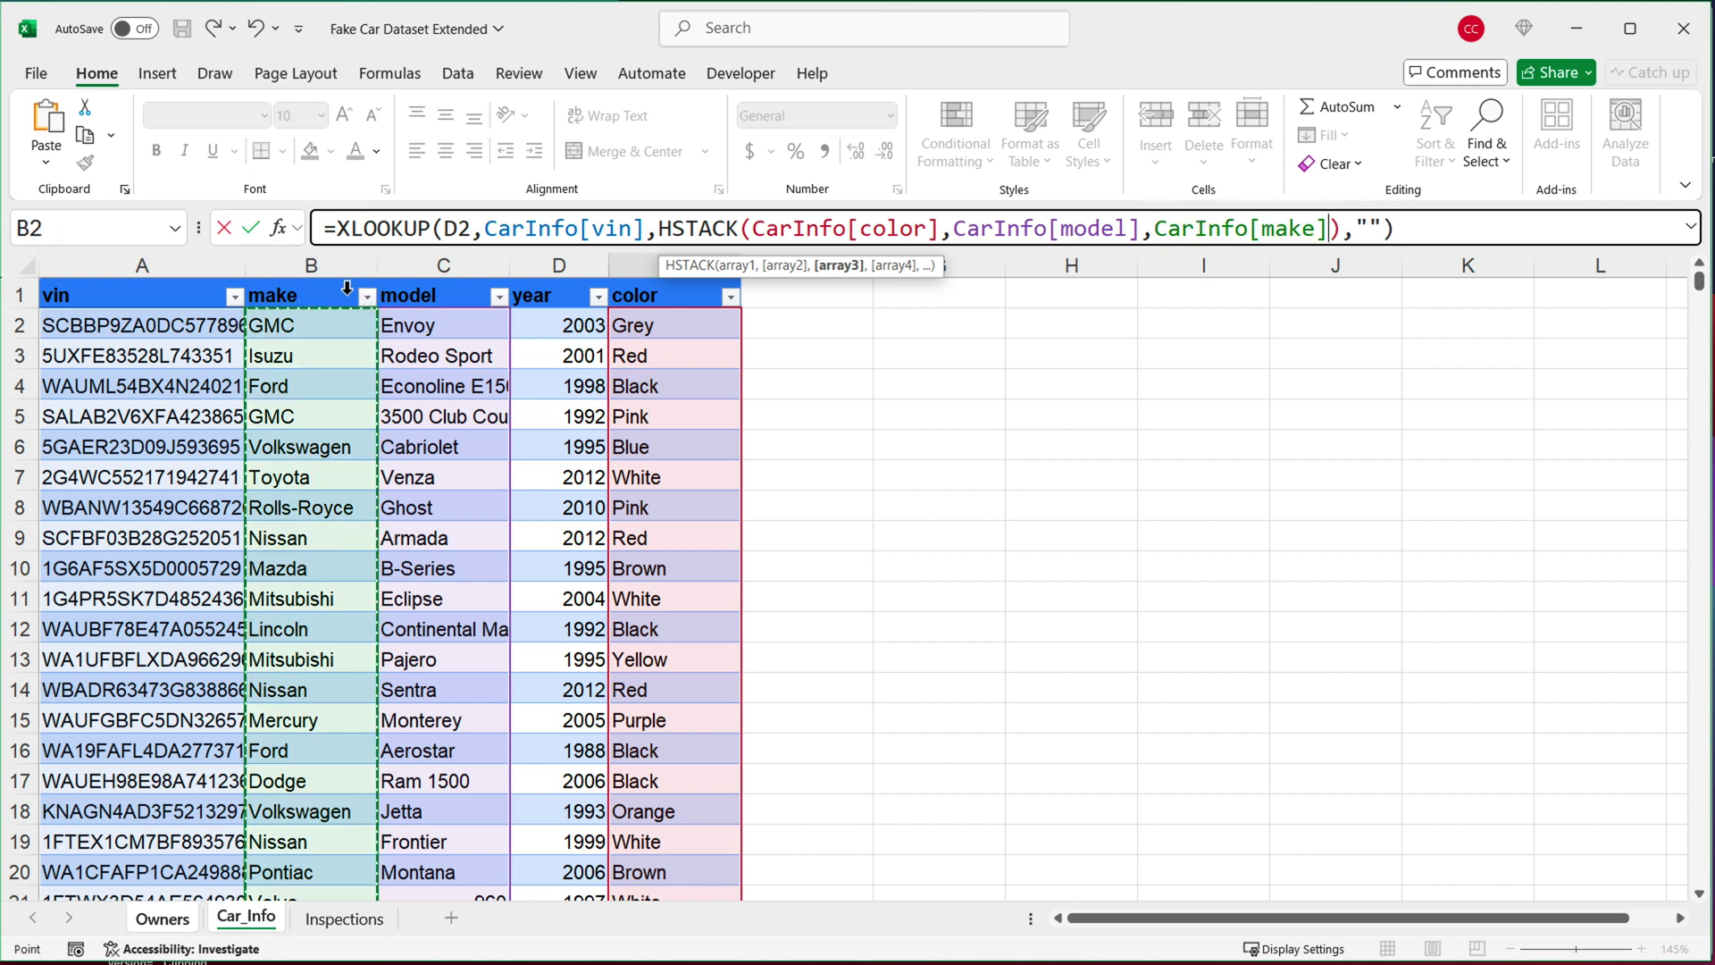
{"action": "key", "text": "Return"}
Select the E2:E18 results and review the CarInfo-based lookup formula in E2.
{"action": "left_click", "coordinate": [953, 335]}
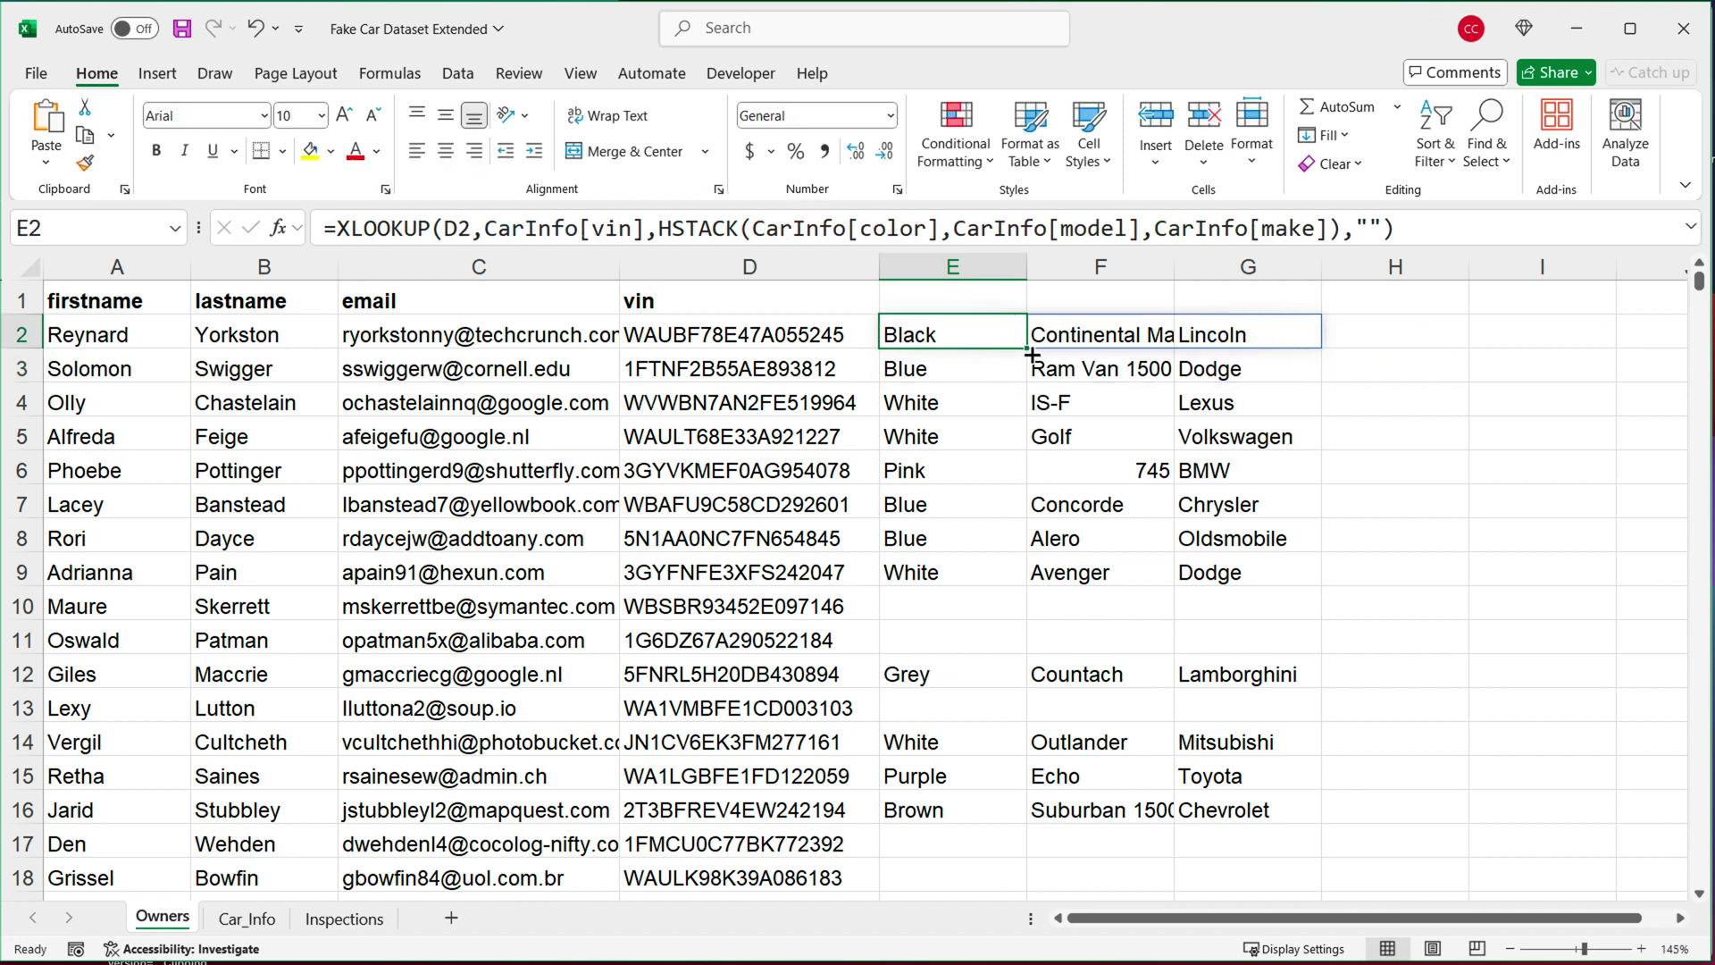
{"action": "left_click_drag", "start_coordinate": [1032, 352], "coordinate": [976, 878]}
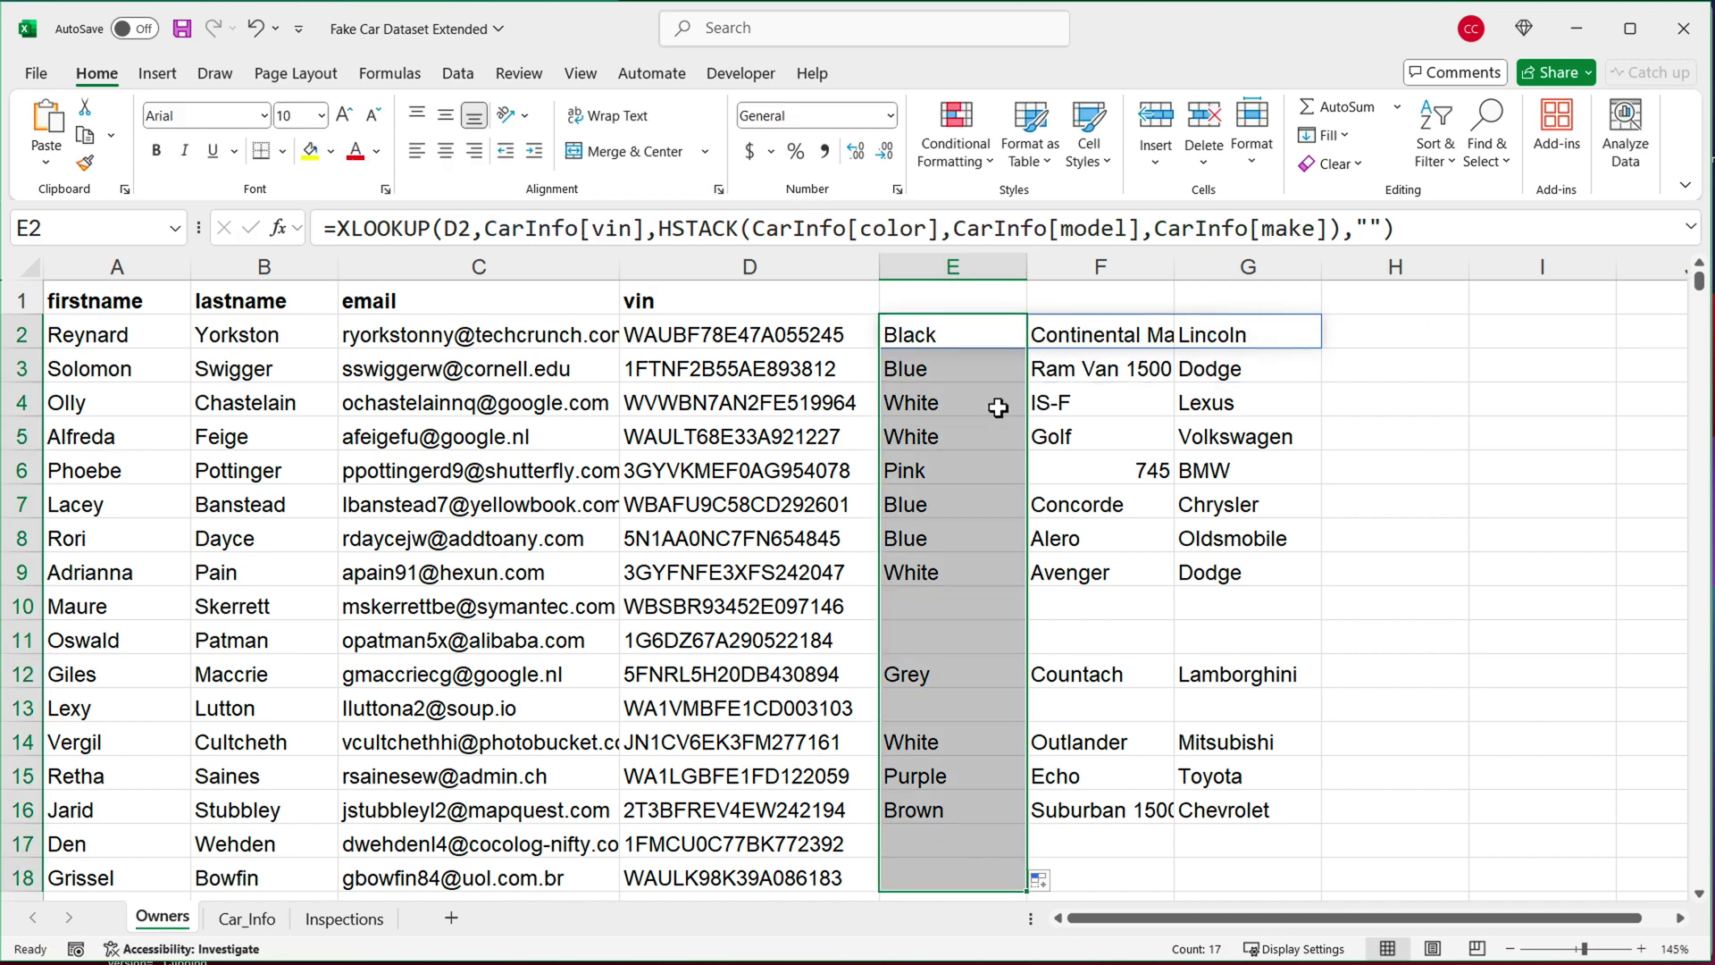
{"action": "double_click", "coordinate": [950, 341]}
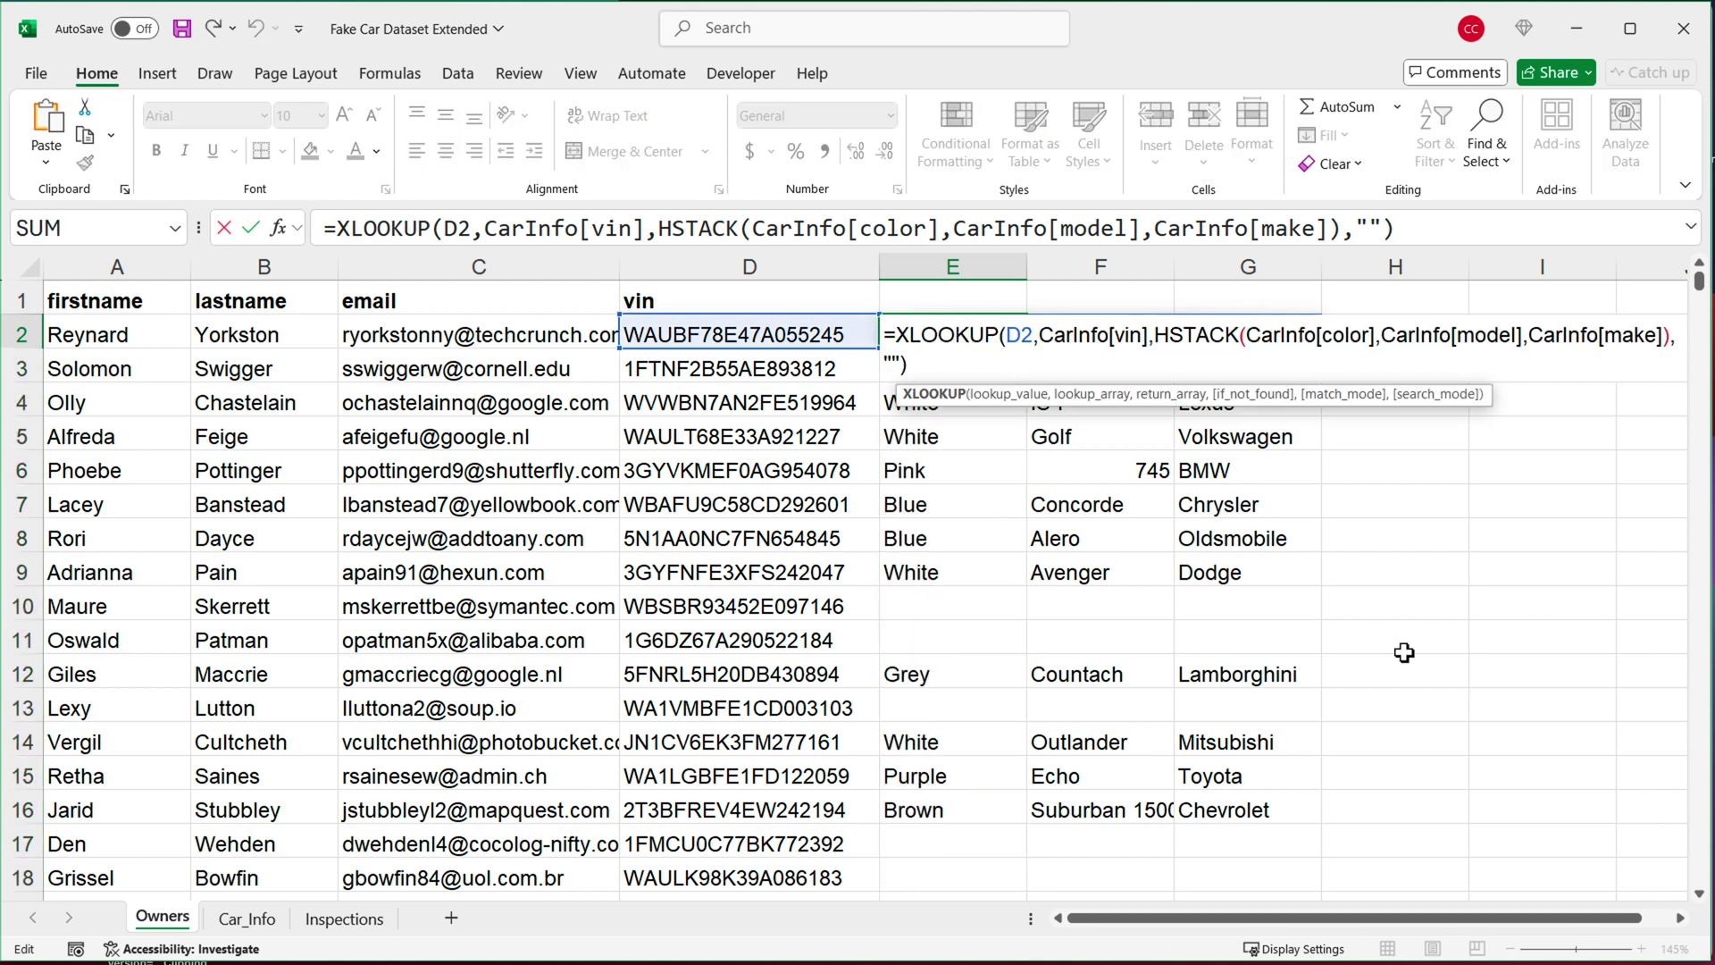
{"action": "left_click", "coordinate": [1680, 917]}
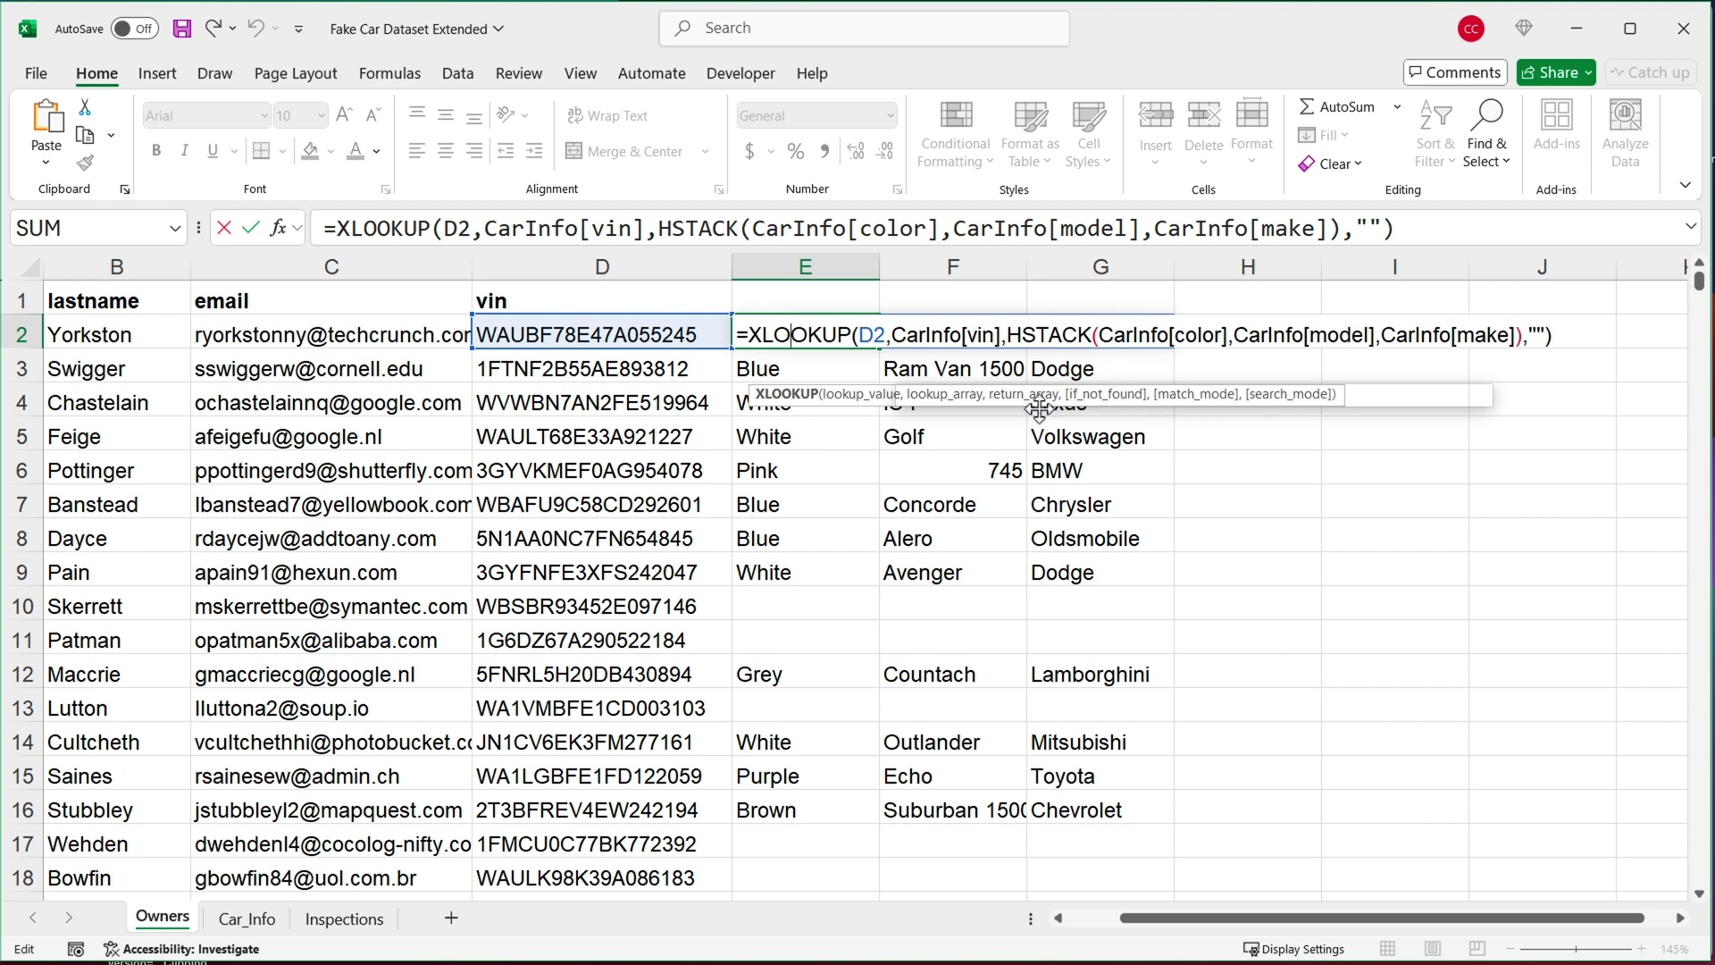
{"action": "key", "text": "ctrl+Return"}
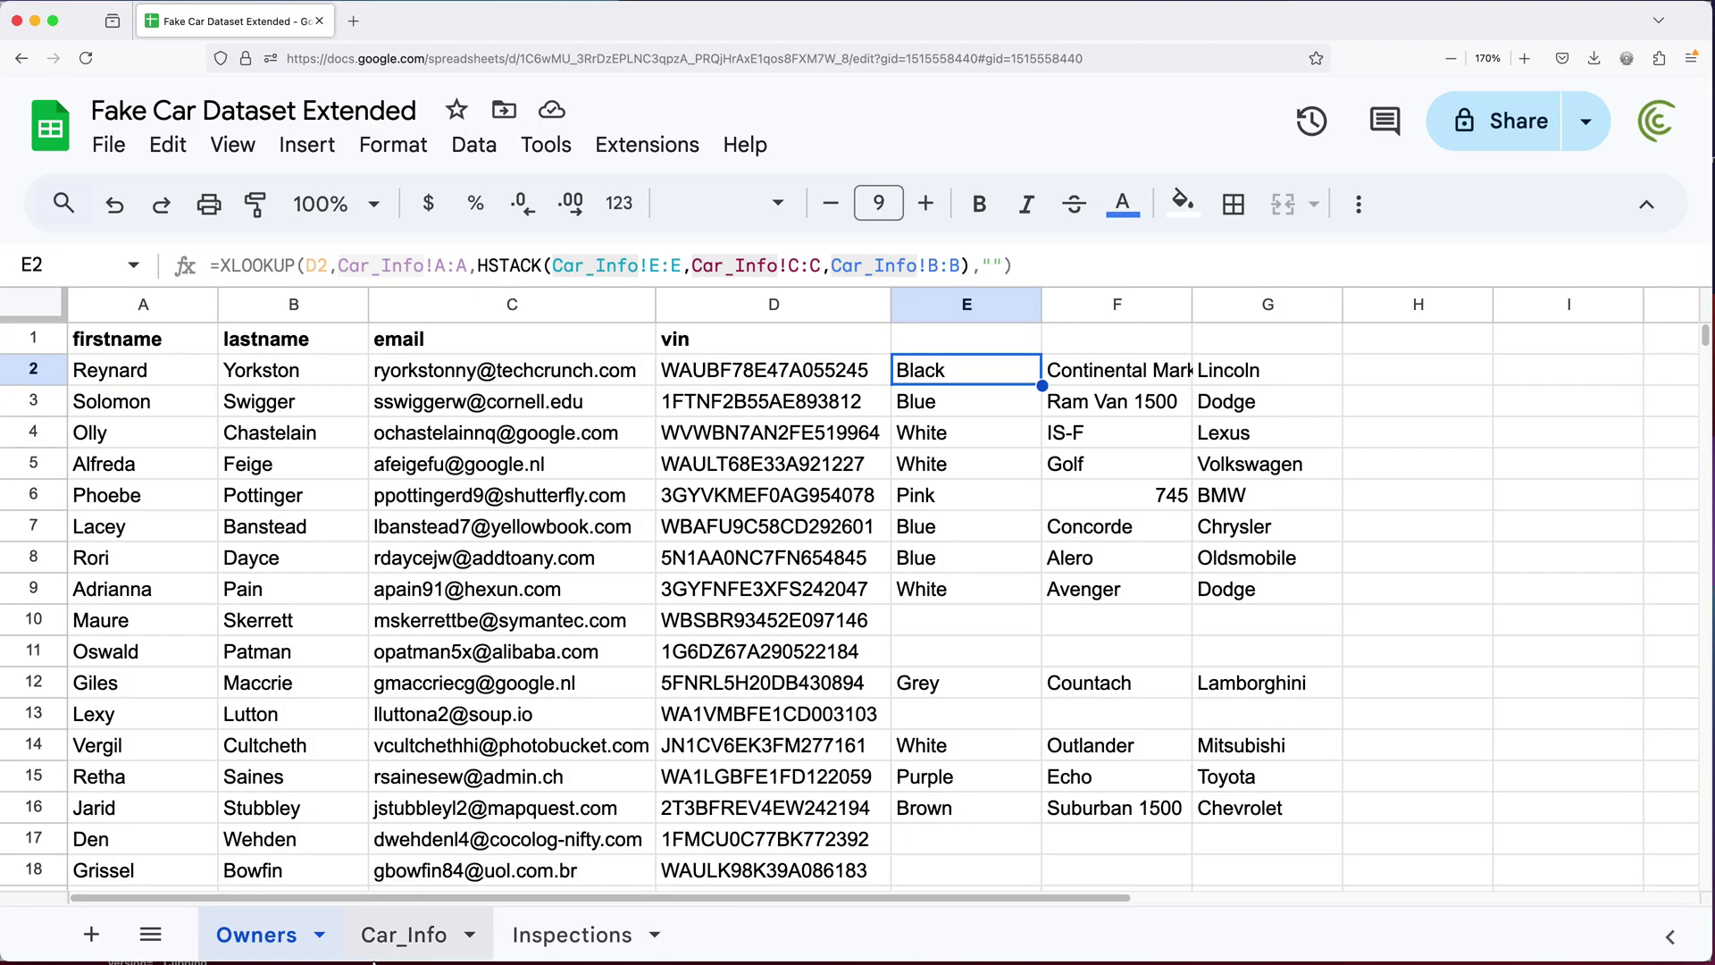
Convert the whole Car_Info data range into a table via Format > Convert to table.
{"action": "left_click", "coordinate": [404, 934]}
{"action": "left_click", "coordinate": [245, 468]}
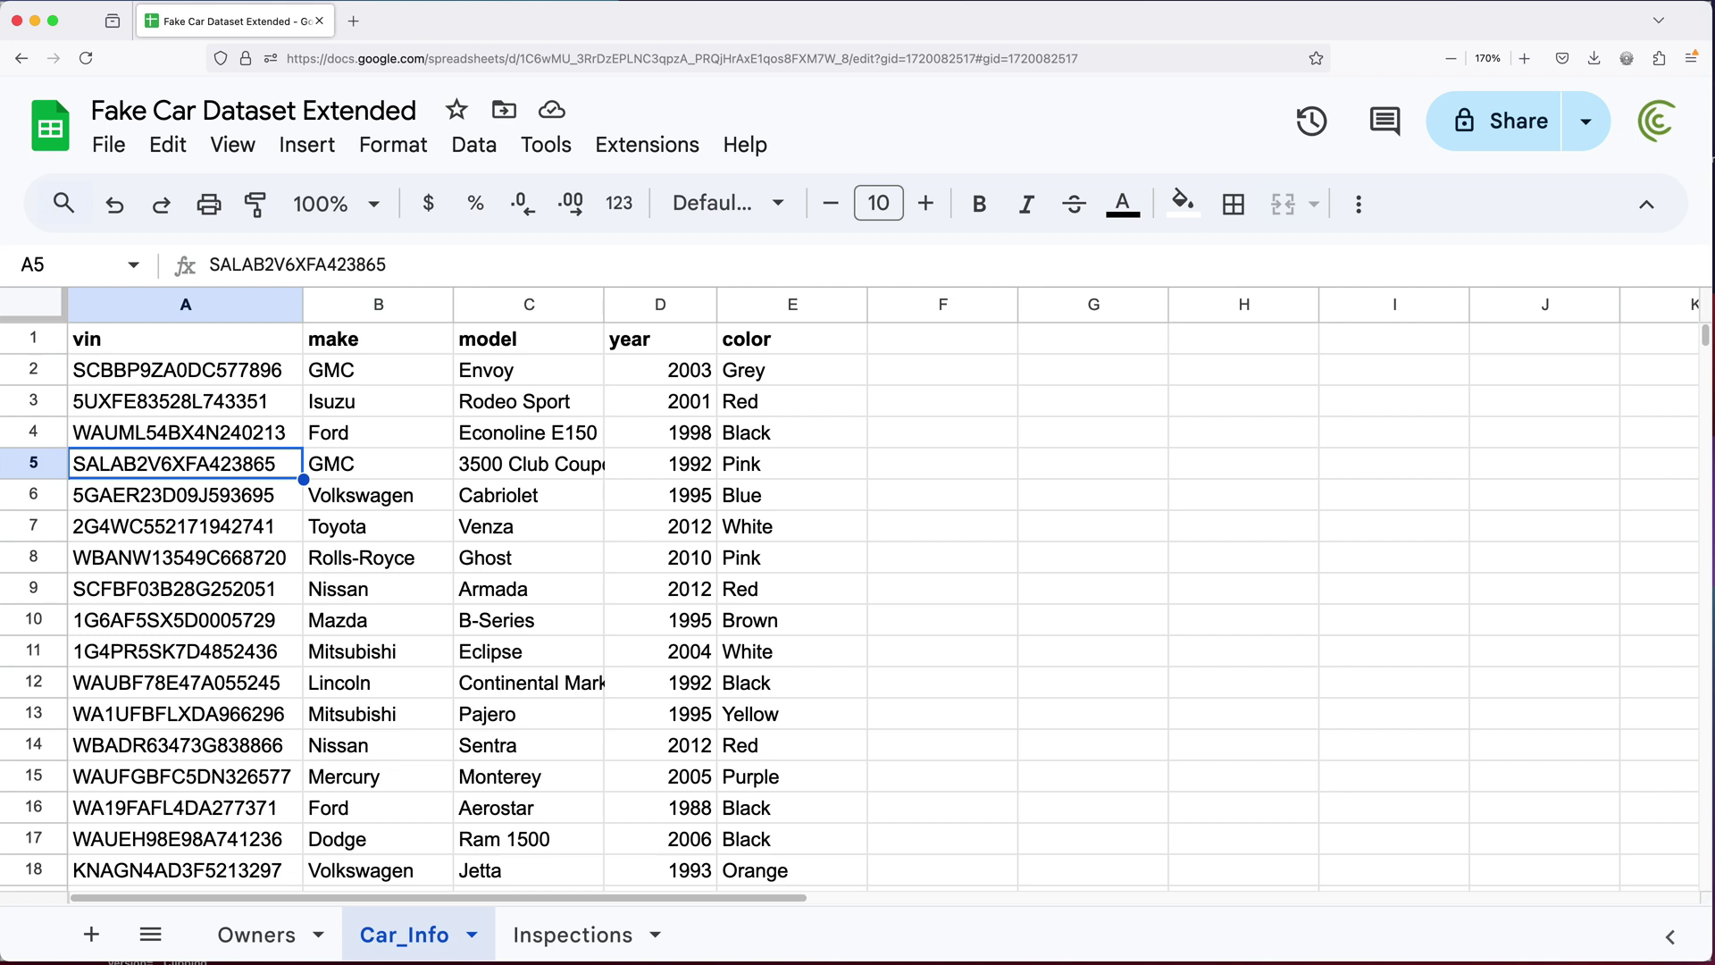
{"action": "left_click", "coordinate": [323, 465]}
{"action": "key", "text": "ctrl+a"}
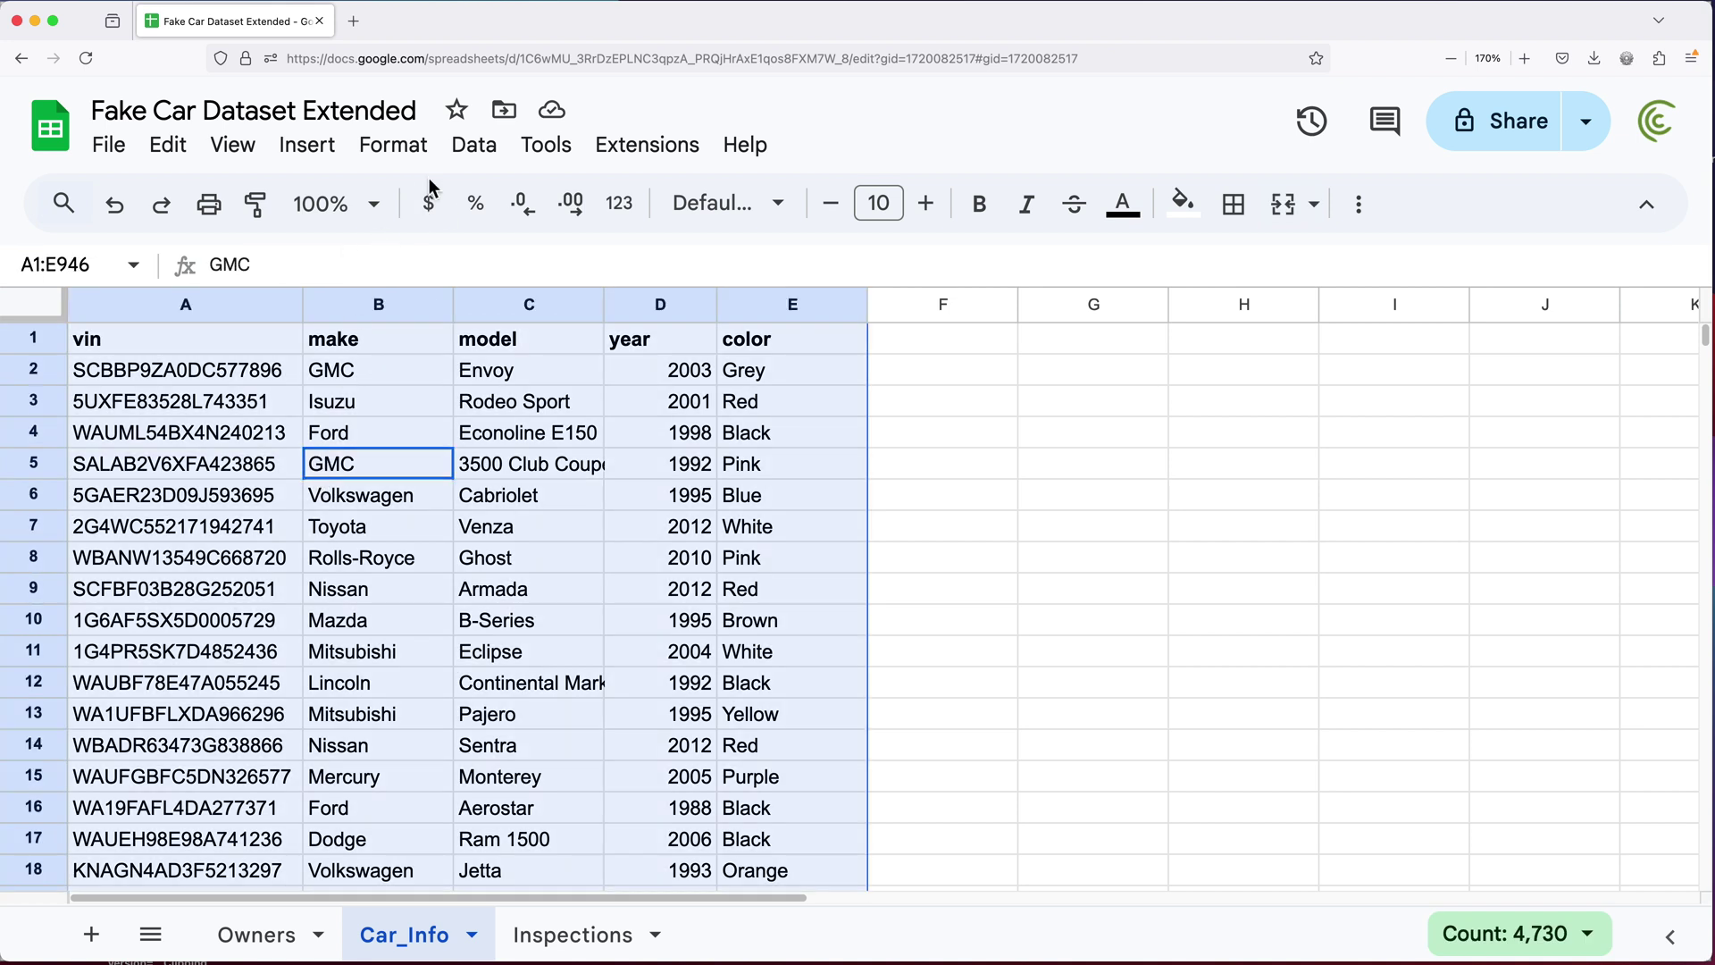
{"action": "left_click", "coordinate": [393, 146]}
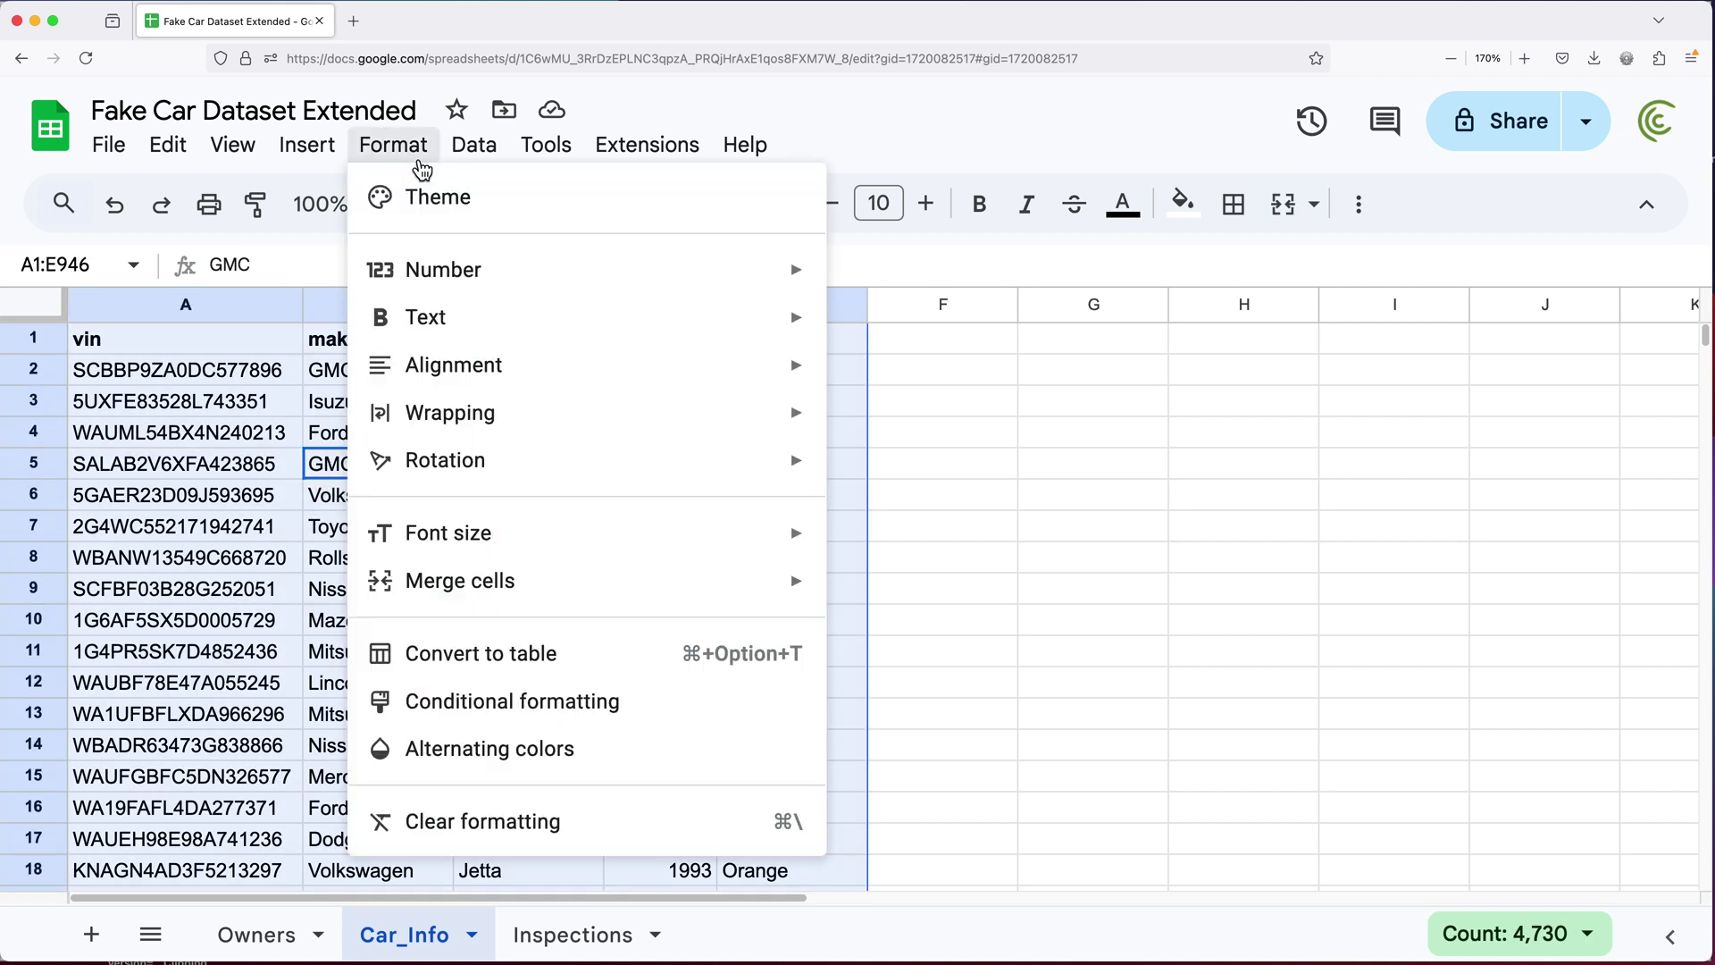
{"action": "left_click", "coordinate": [527, 660]}
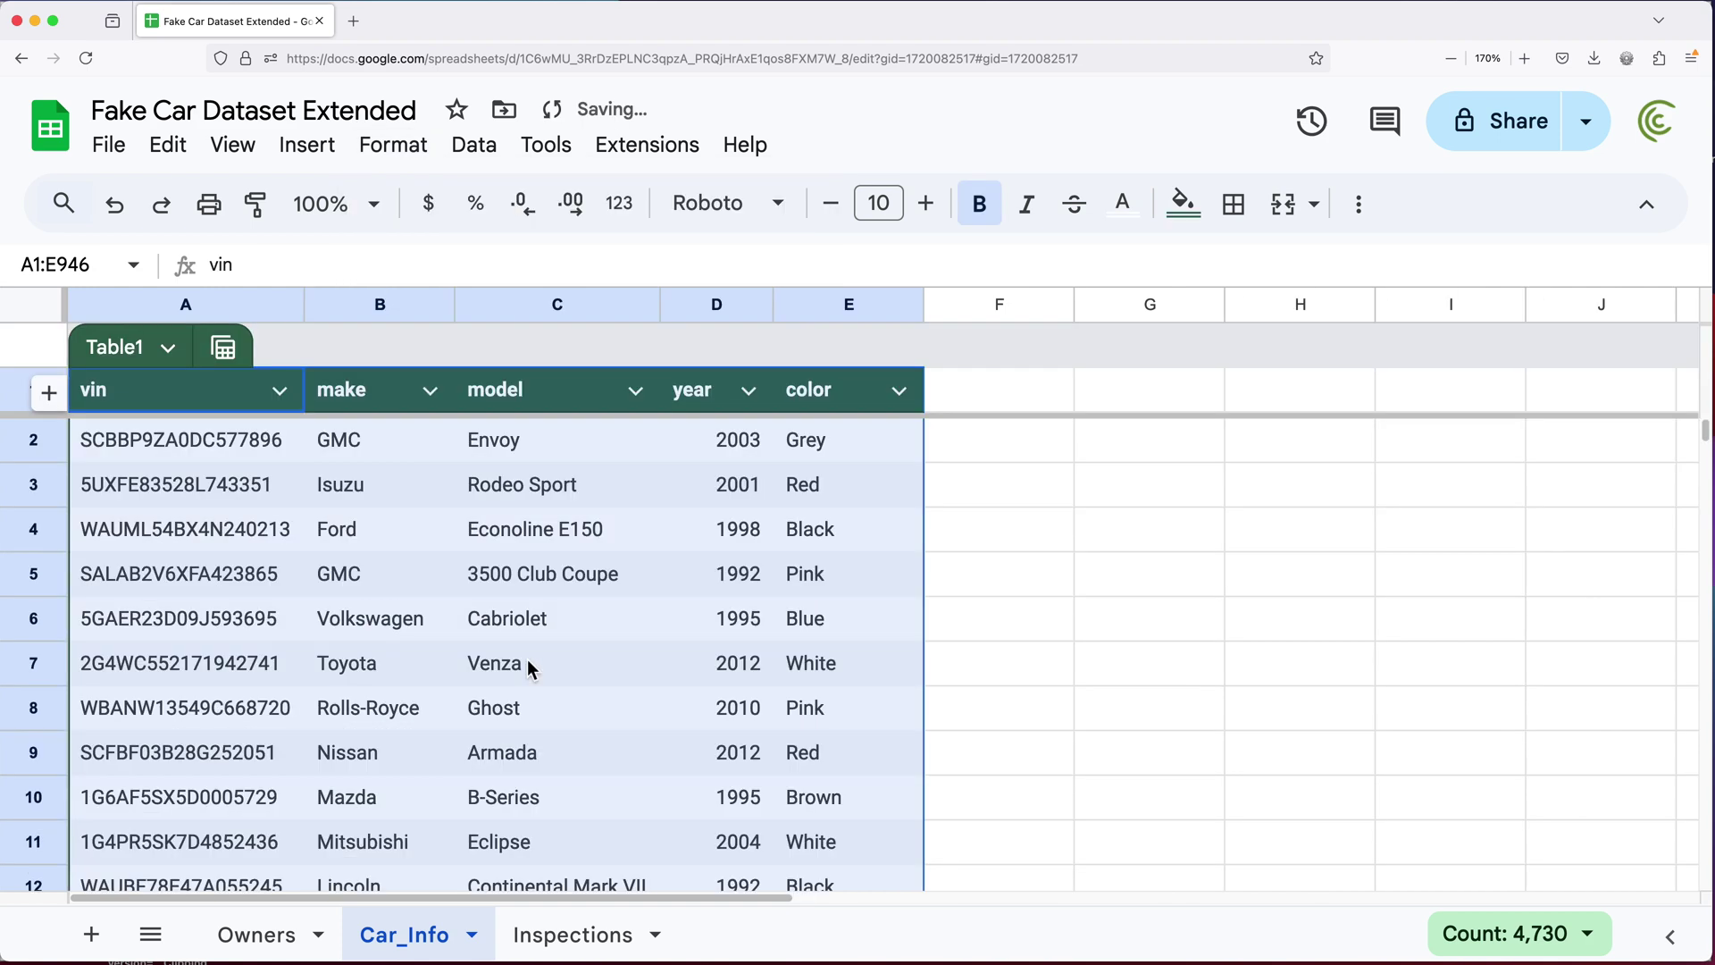
Rename the new Google Sheets table to CarInfo.
{"action": "double_click", "coordinate": [138, 351]}
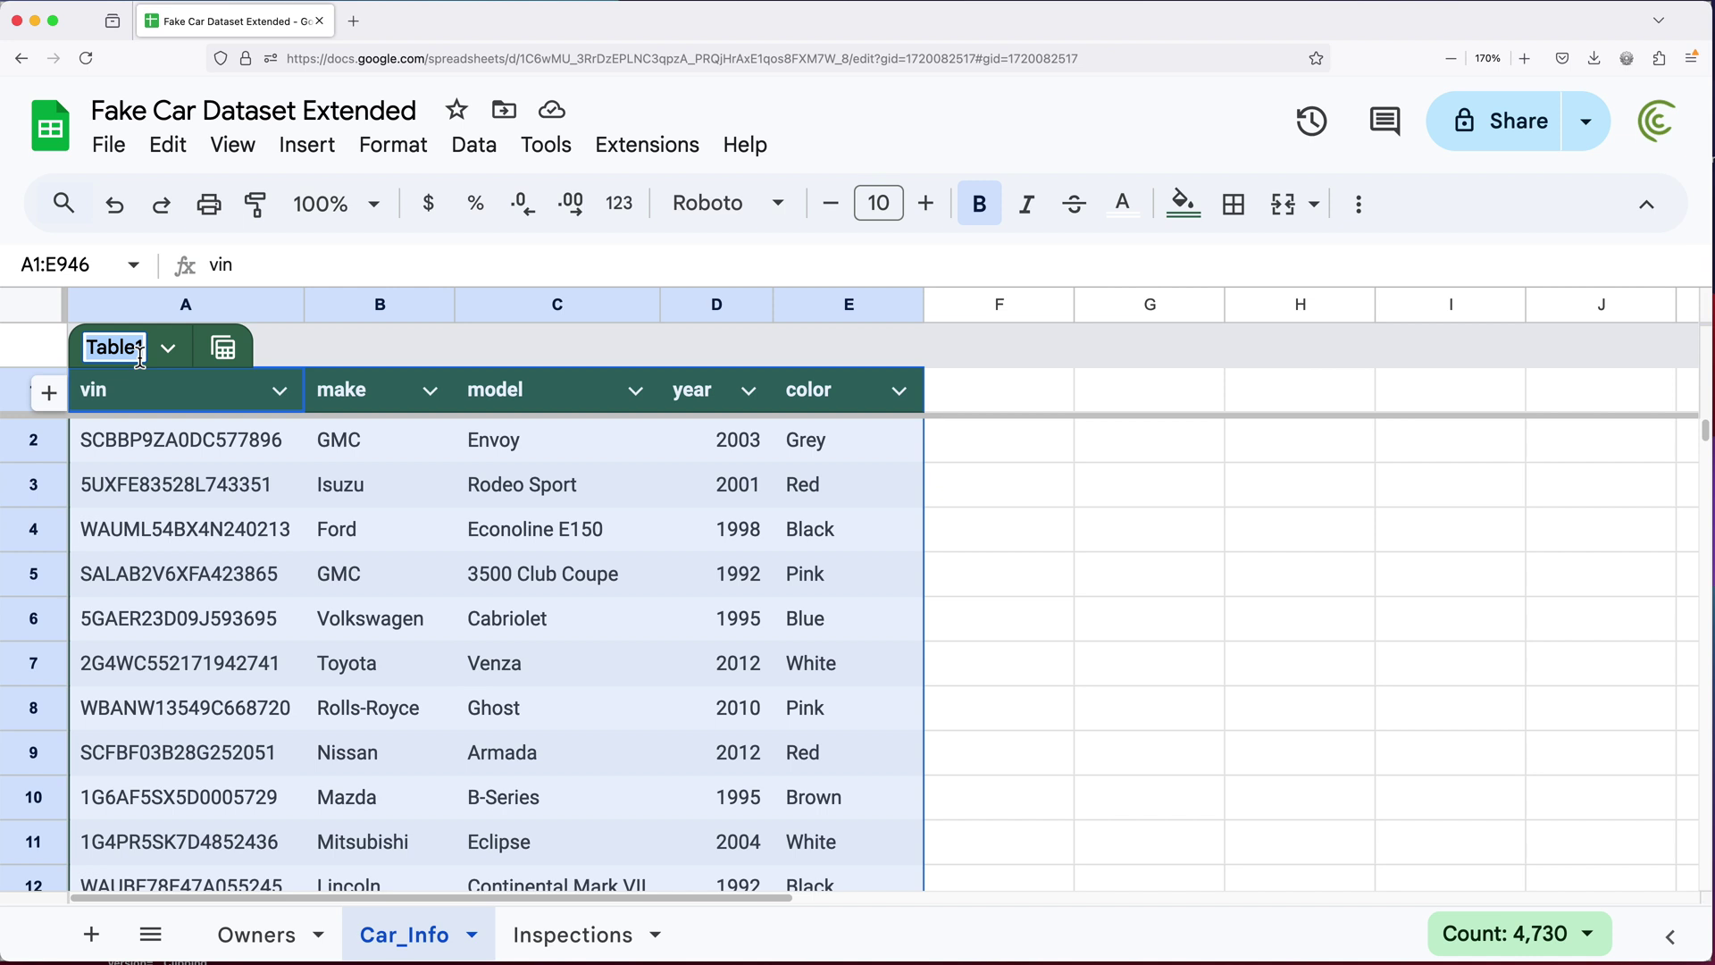
{"action": "type", "text": "CarInfo"}
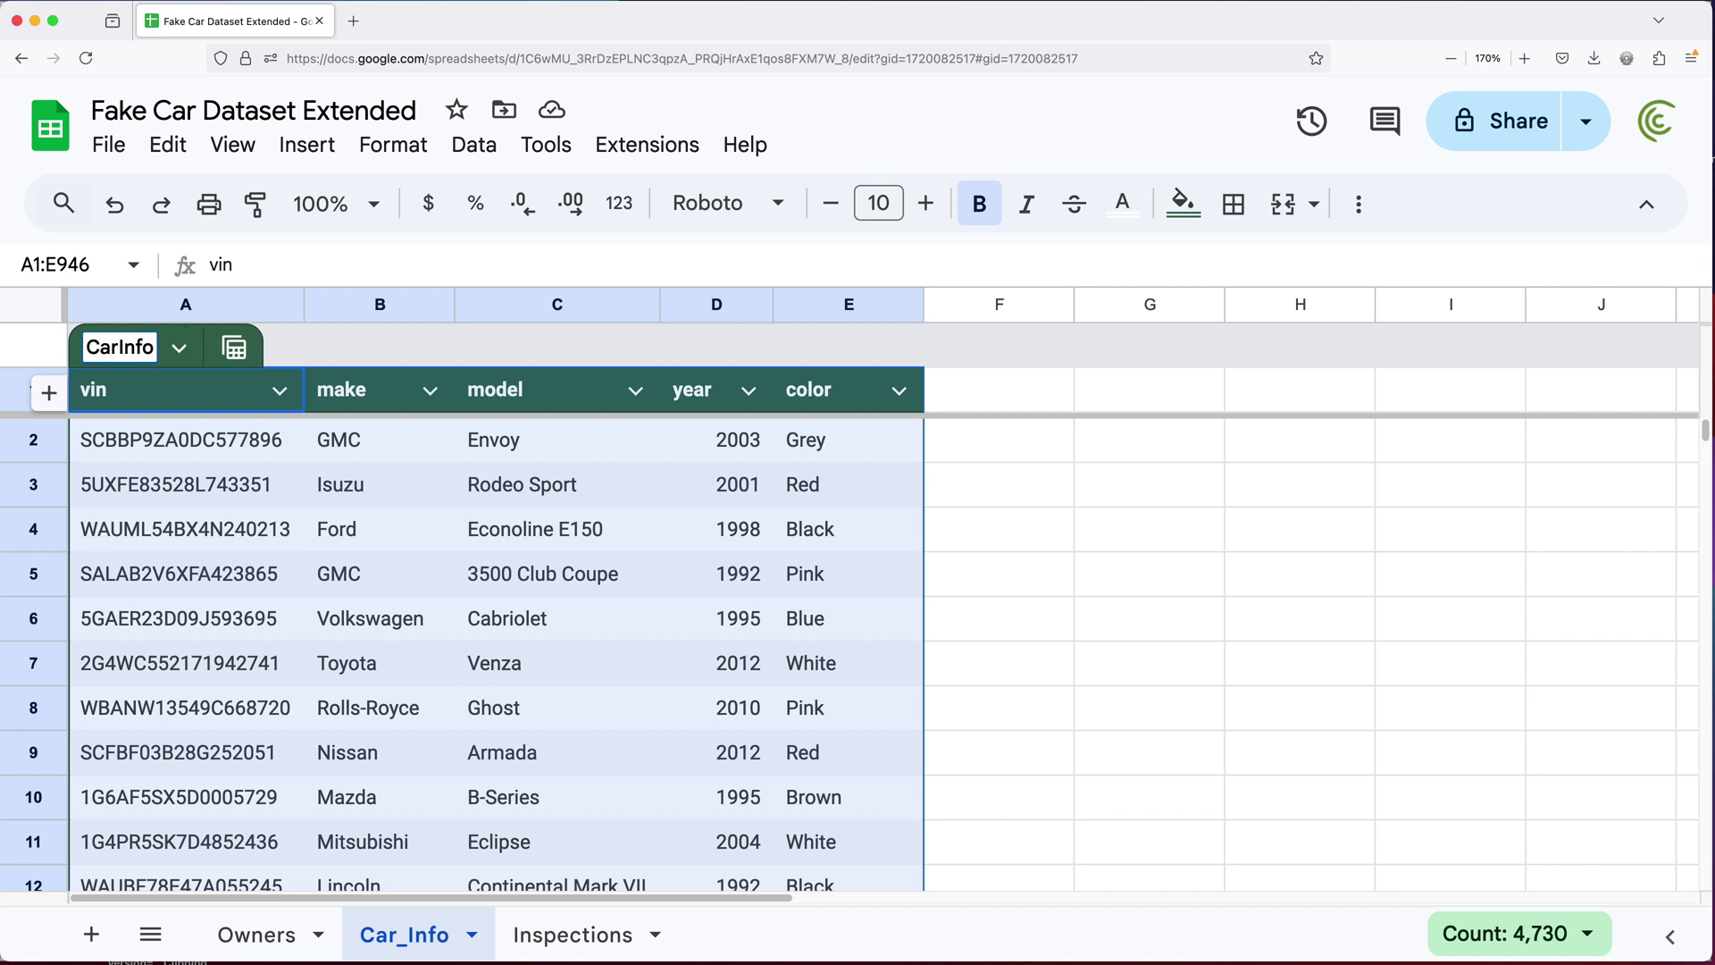
{"action": "left_click", "coordinate": [178, 347]}
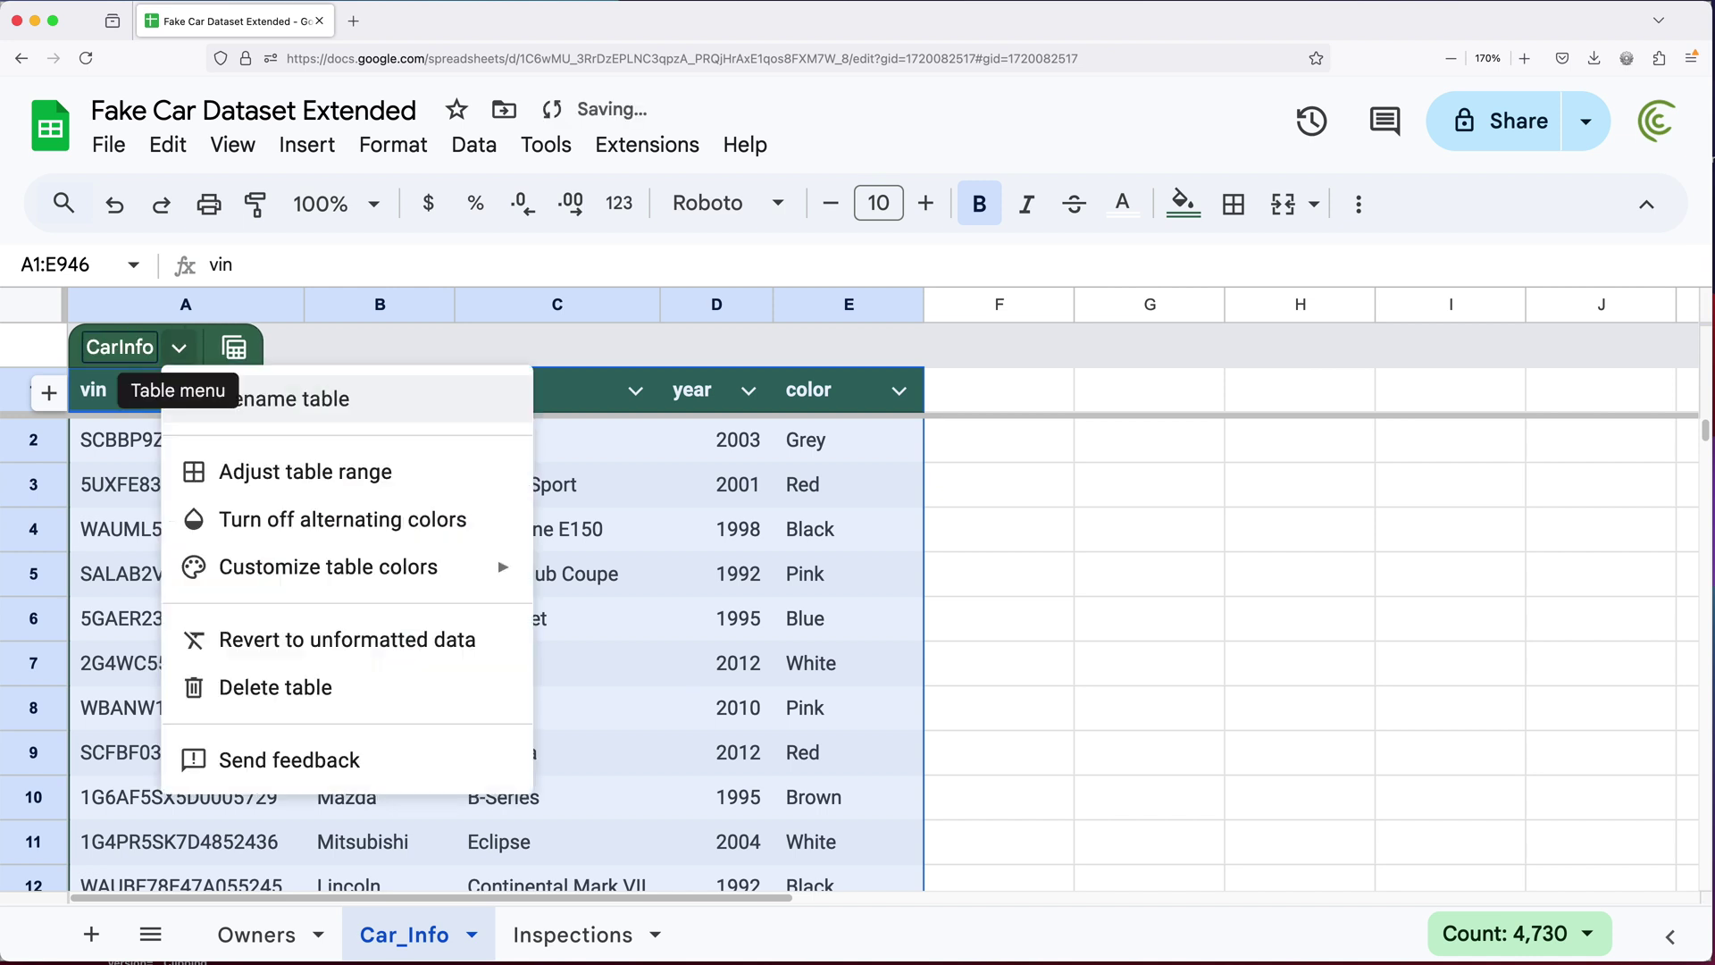
{"action": "left_click", "coordinate": [725, 493]}
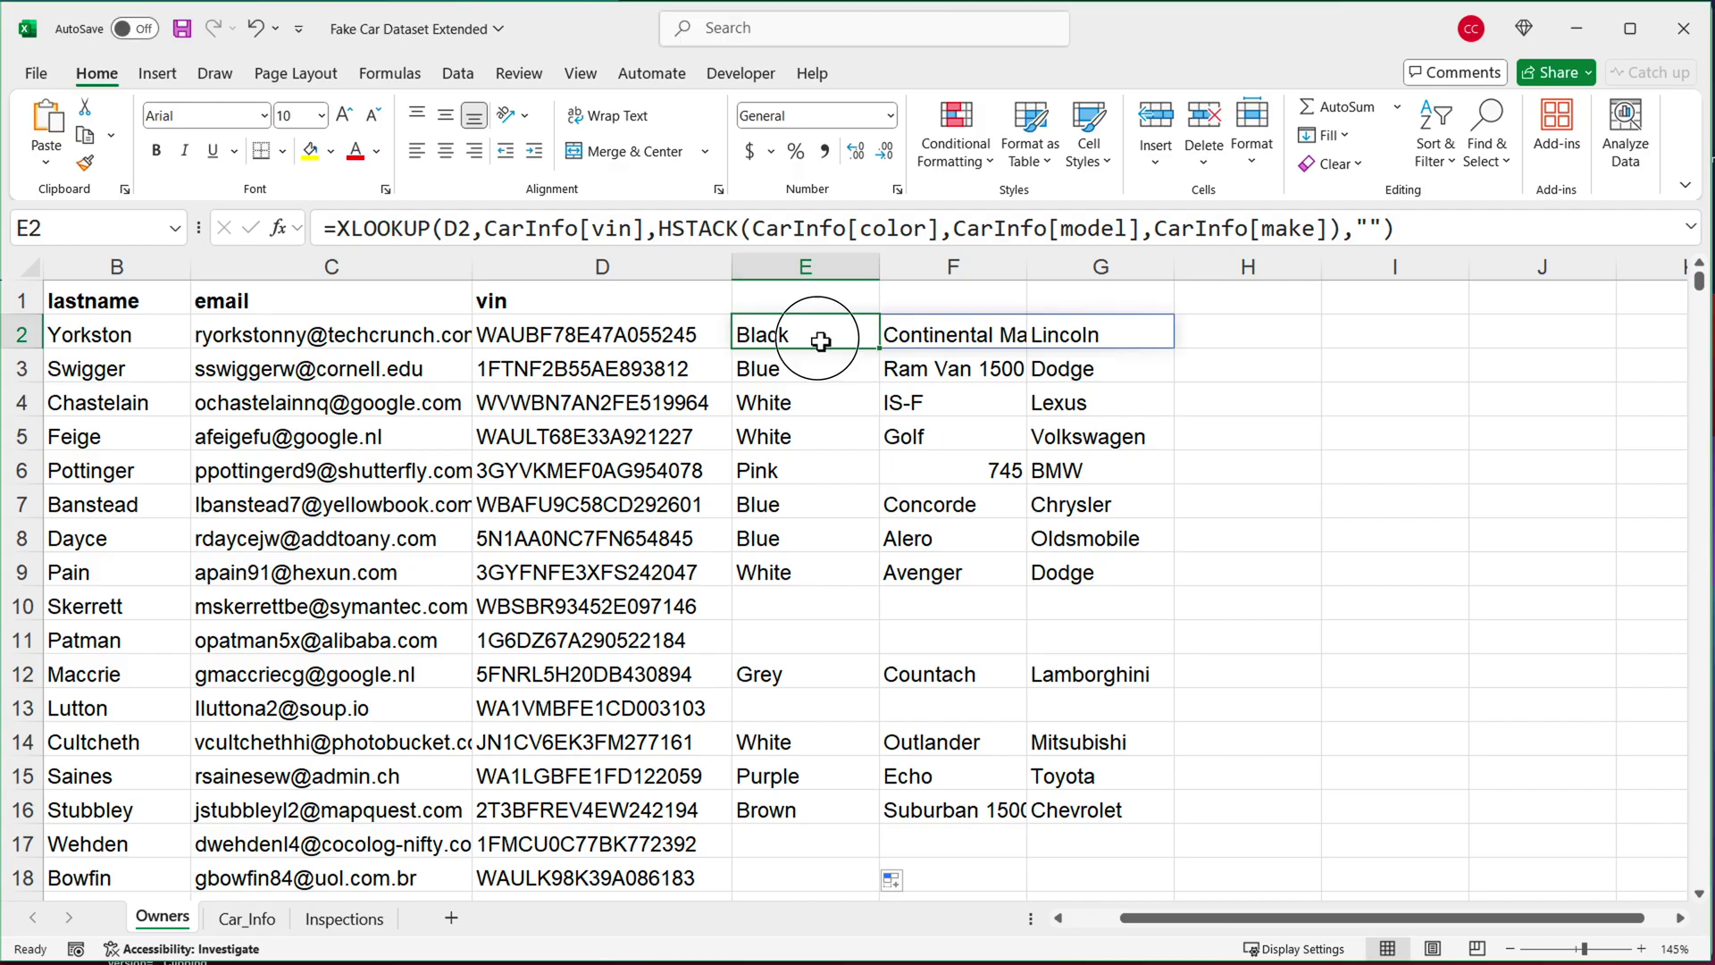
{"action": "double_click", "coordinate": [821, 335]}
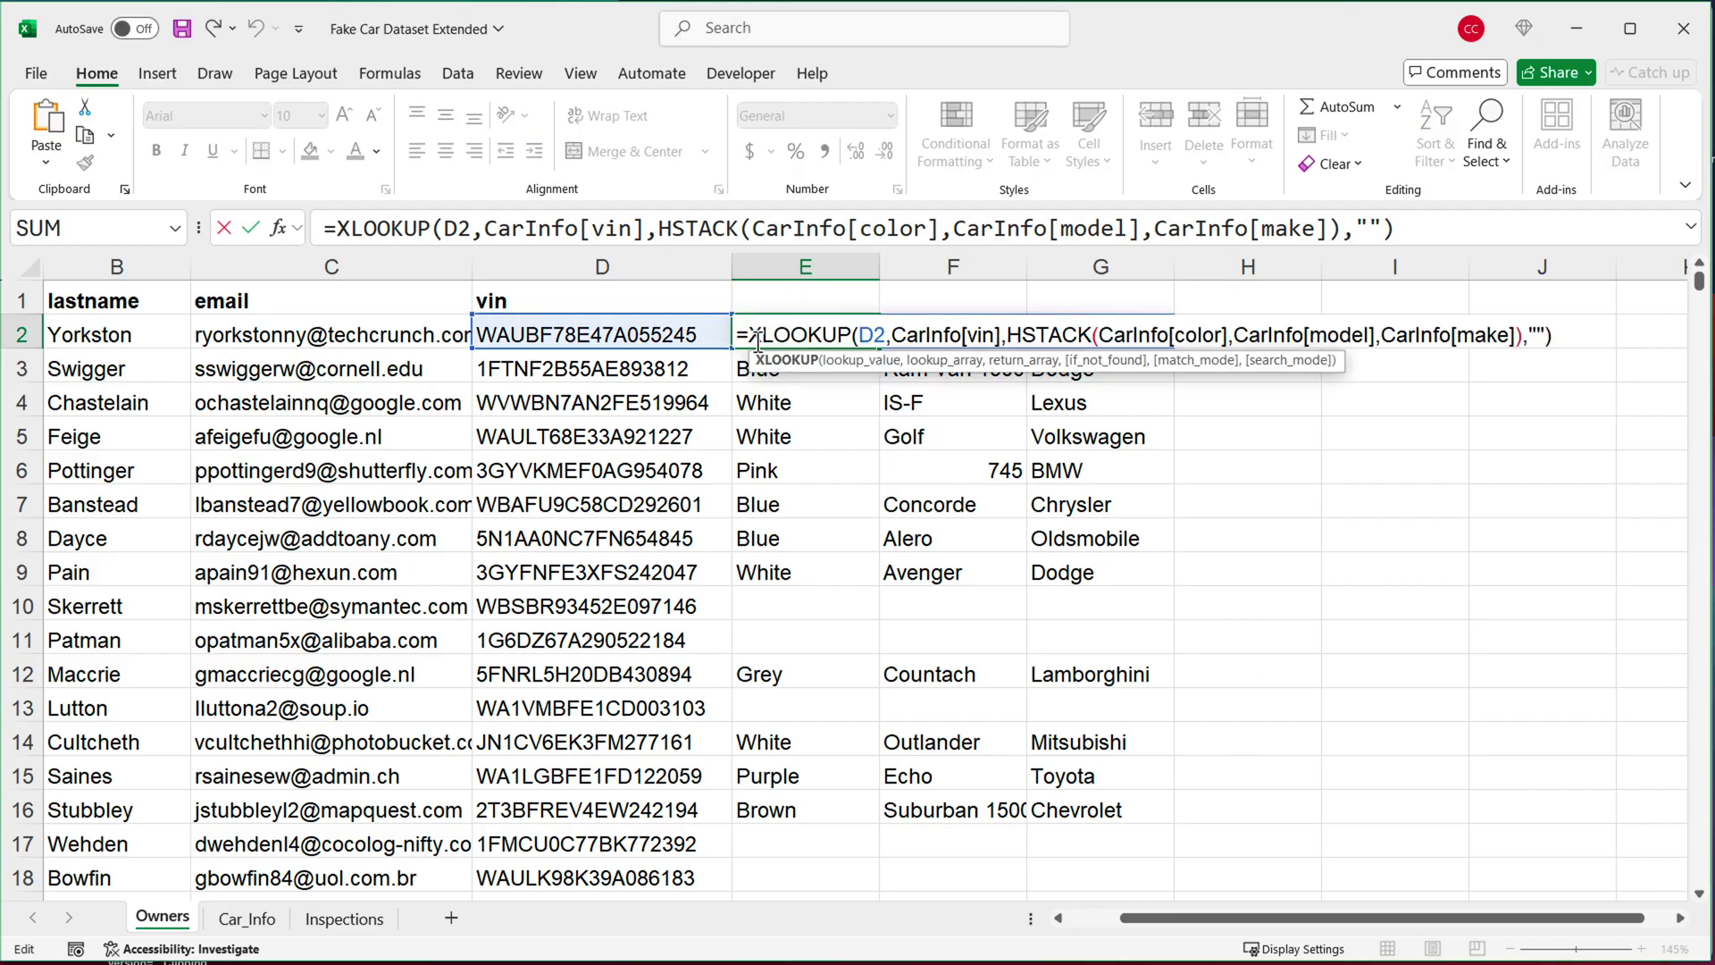
{"action": "left_click_drag", "start_coordinate": [752, 335], "coordinate": [1551, 336]}
{"action": "key", "text": "super+c"}
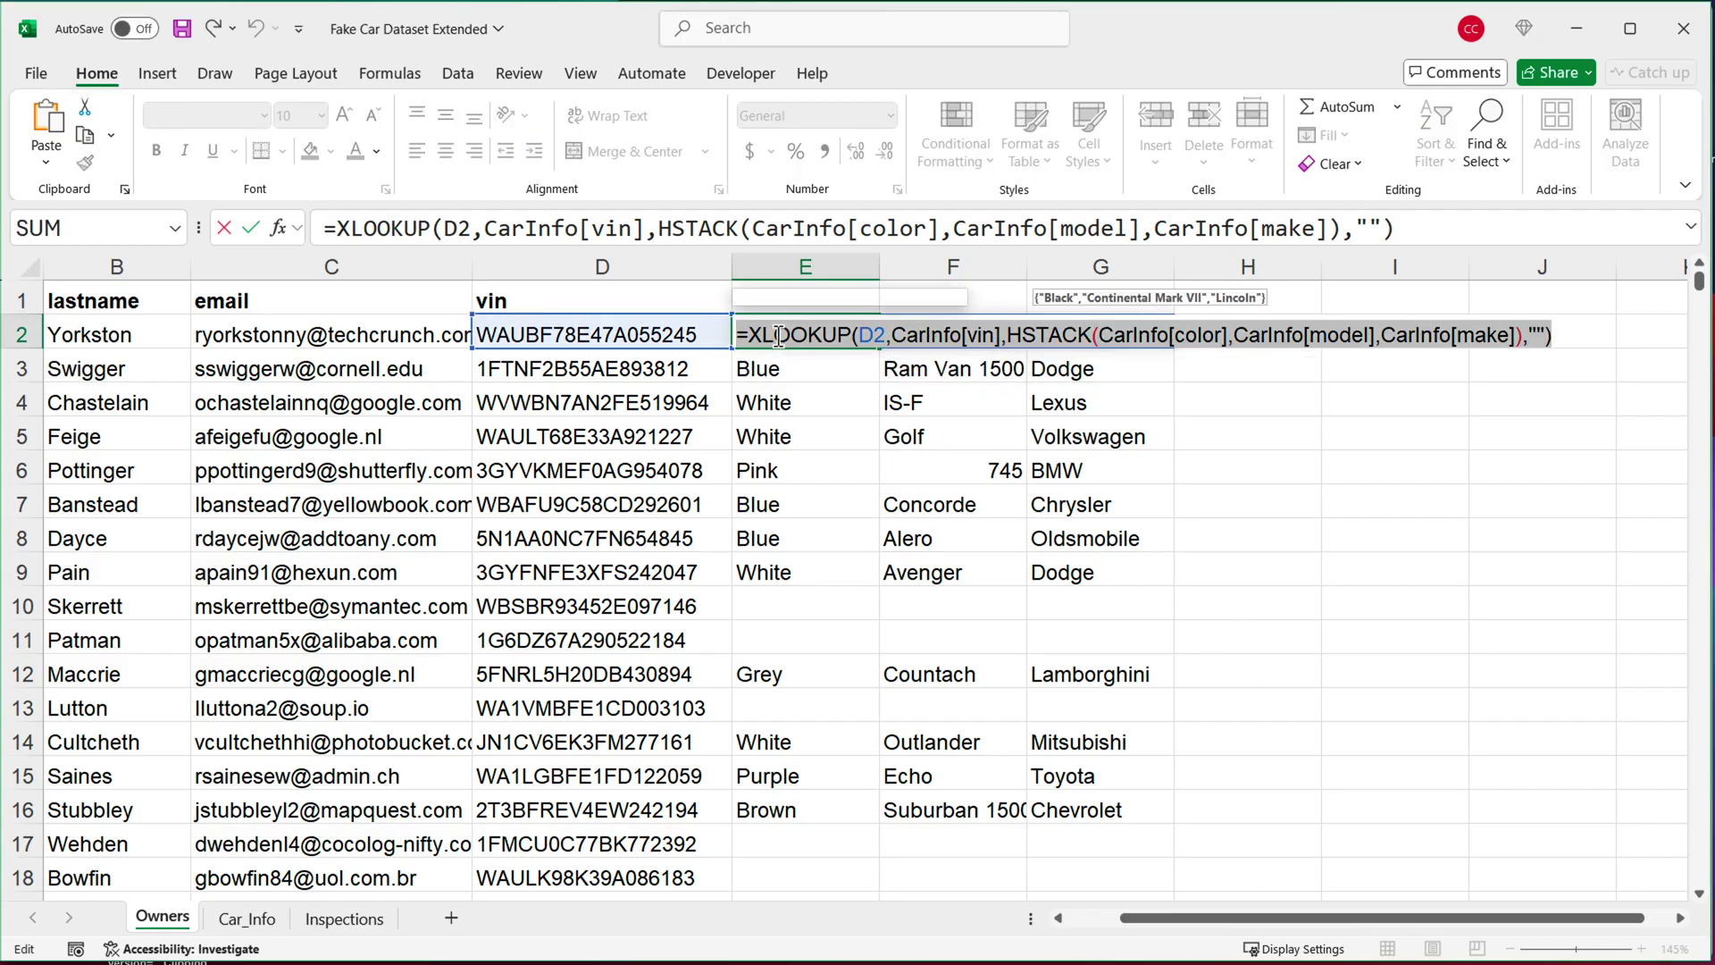
{"action": "key", "text": "ctrl+Return"}
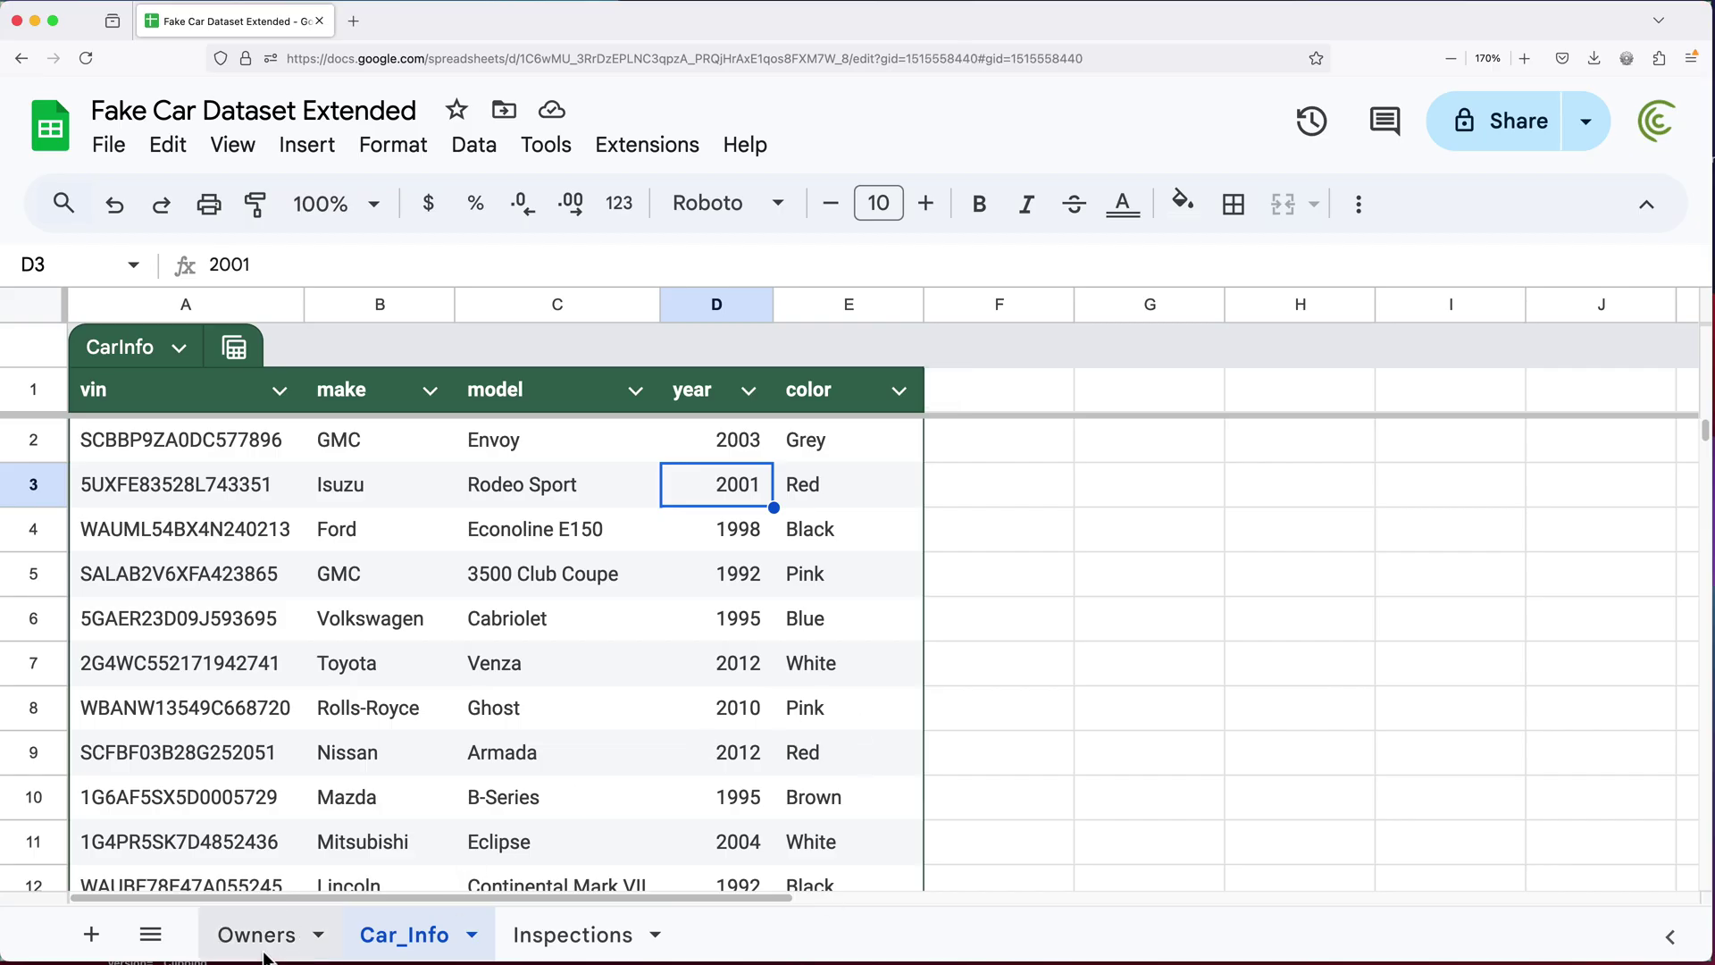
Clear the old lookup results from columns E through G on the Owners sheet.
{"action": "left_click", "coordinate": [260, 930]}
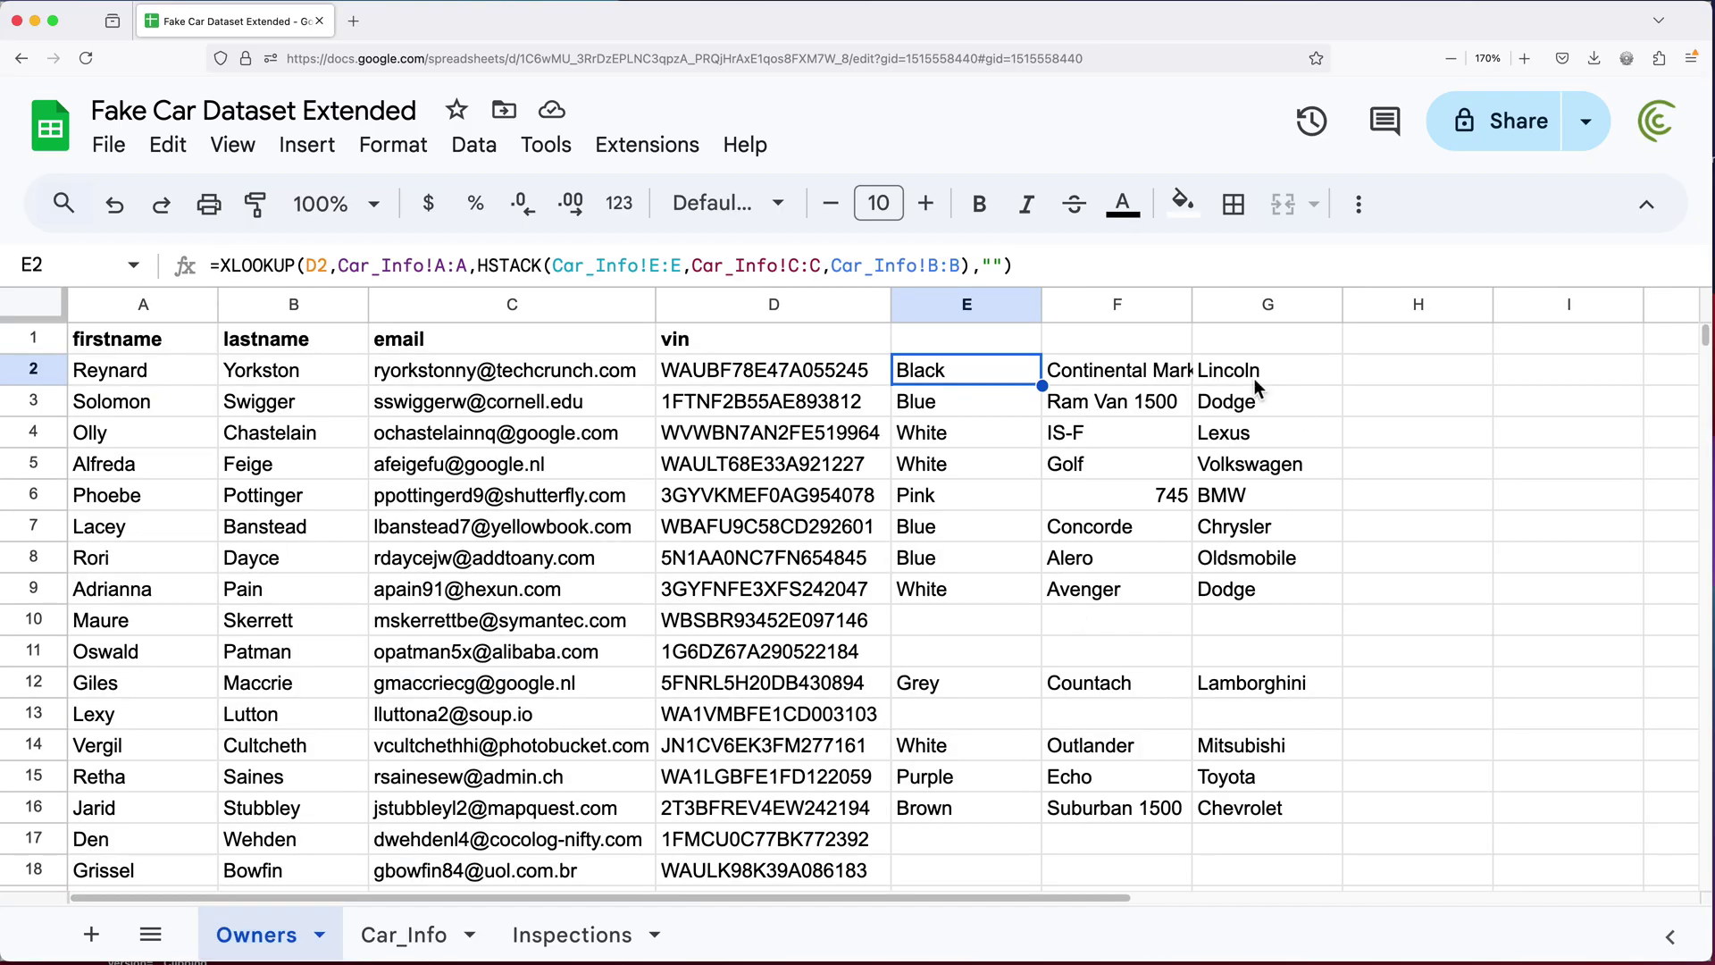
{"action": "left_click_drag", "start_coordinate": [967, 304], "coordinate": [1267, 305]}
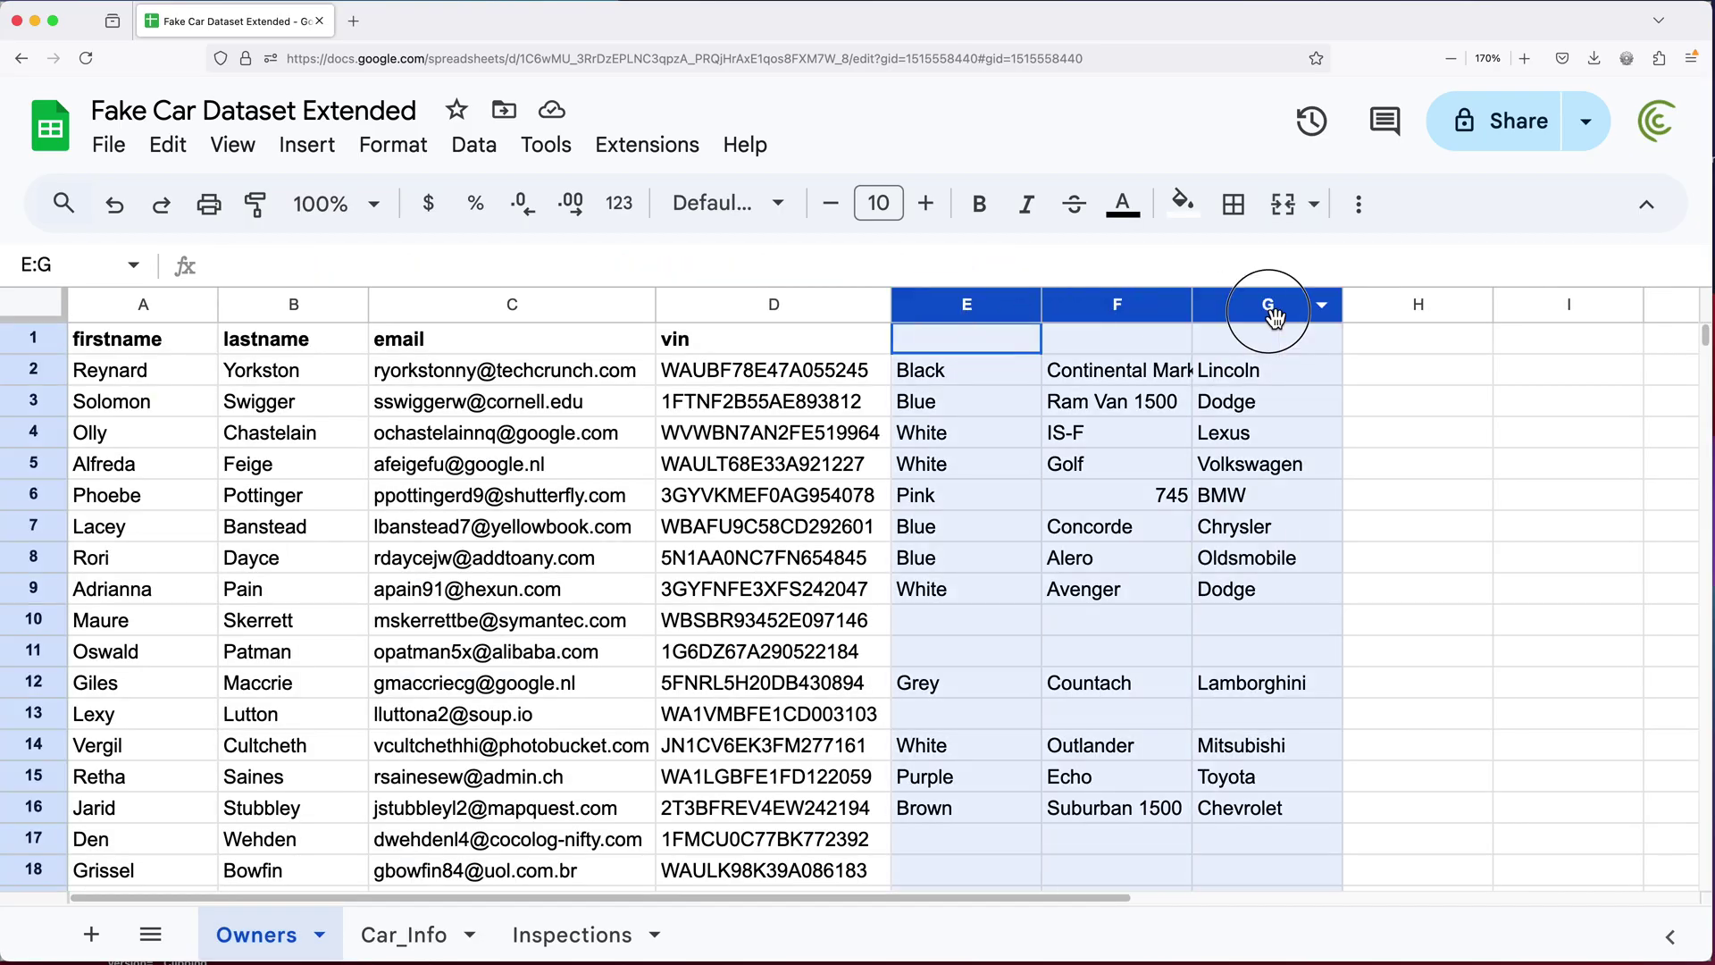
{"action": "right_click", "coordinate": [1268, 305]}
{"action": "left_click", "coordinate": [1371, 553]}
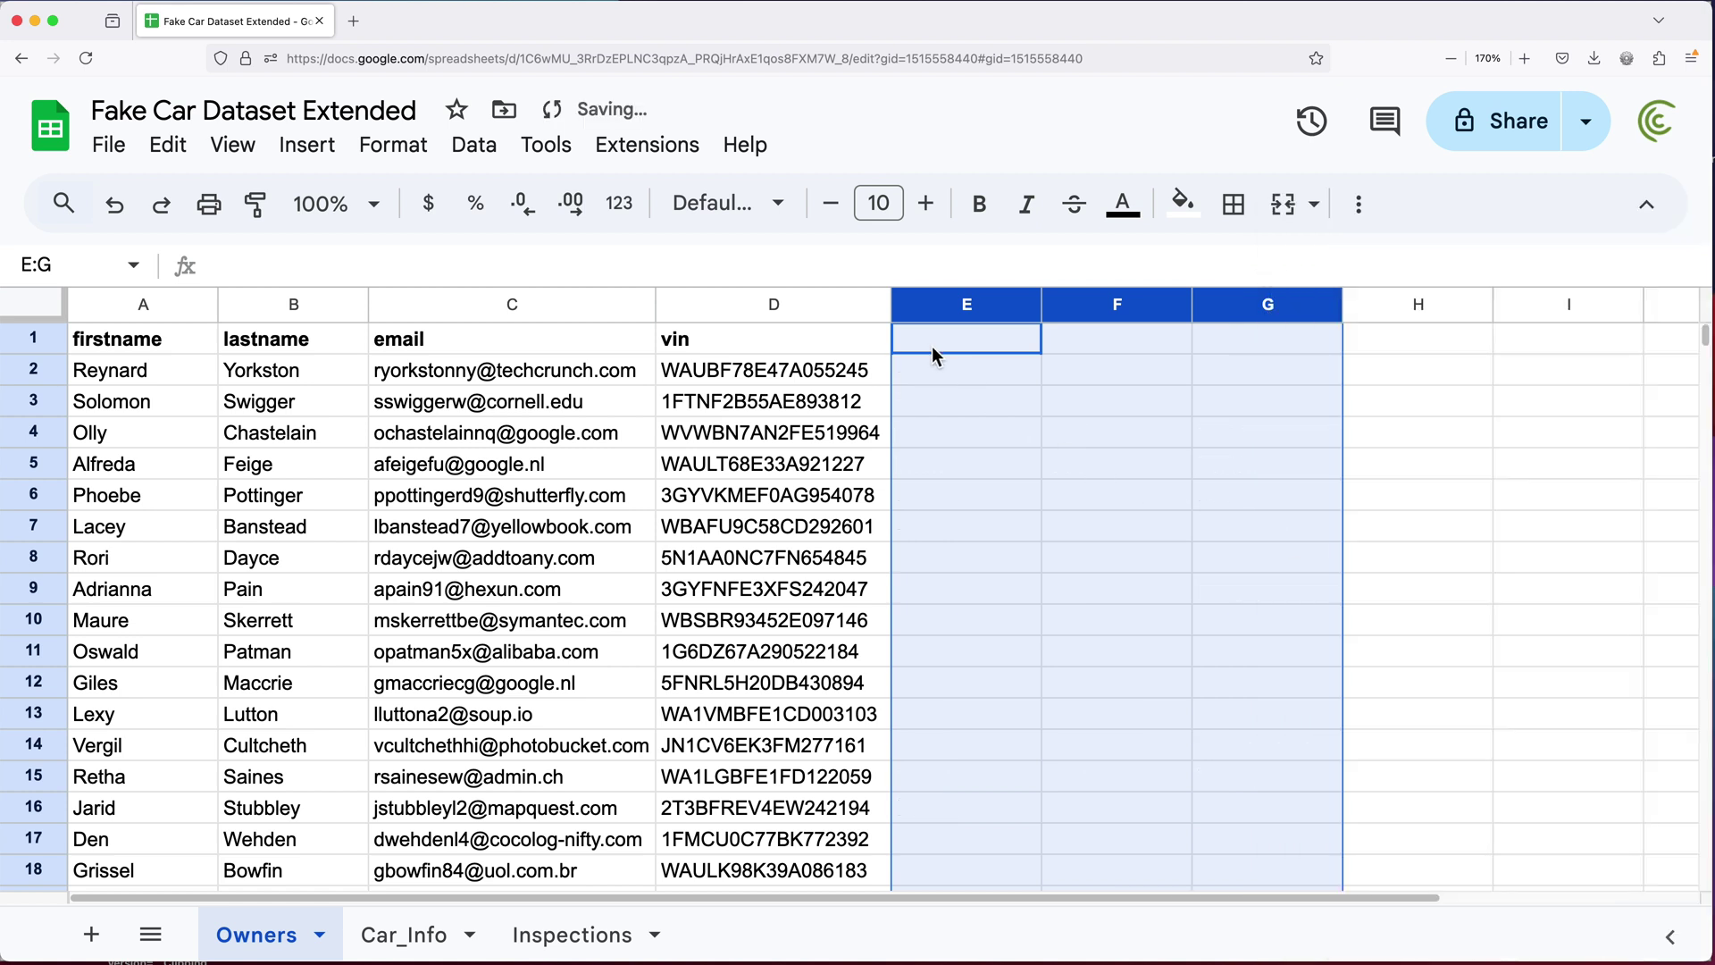
Paste the CarInfo XLOOKUP/HSTACK formula into E2 and fill it down to row 20.
{"action": "double_click", "coordinate": [939, 372]}
{"action": "key", "text": "super+v"}
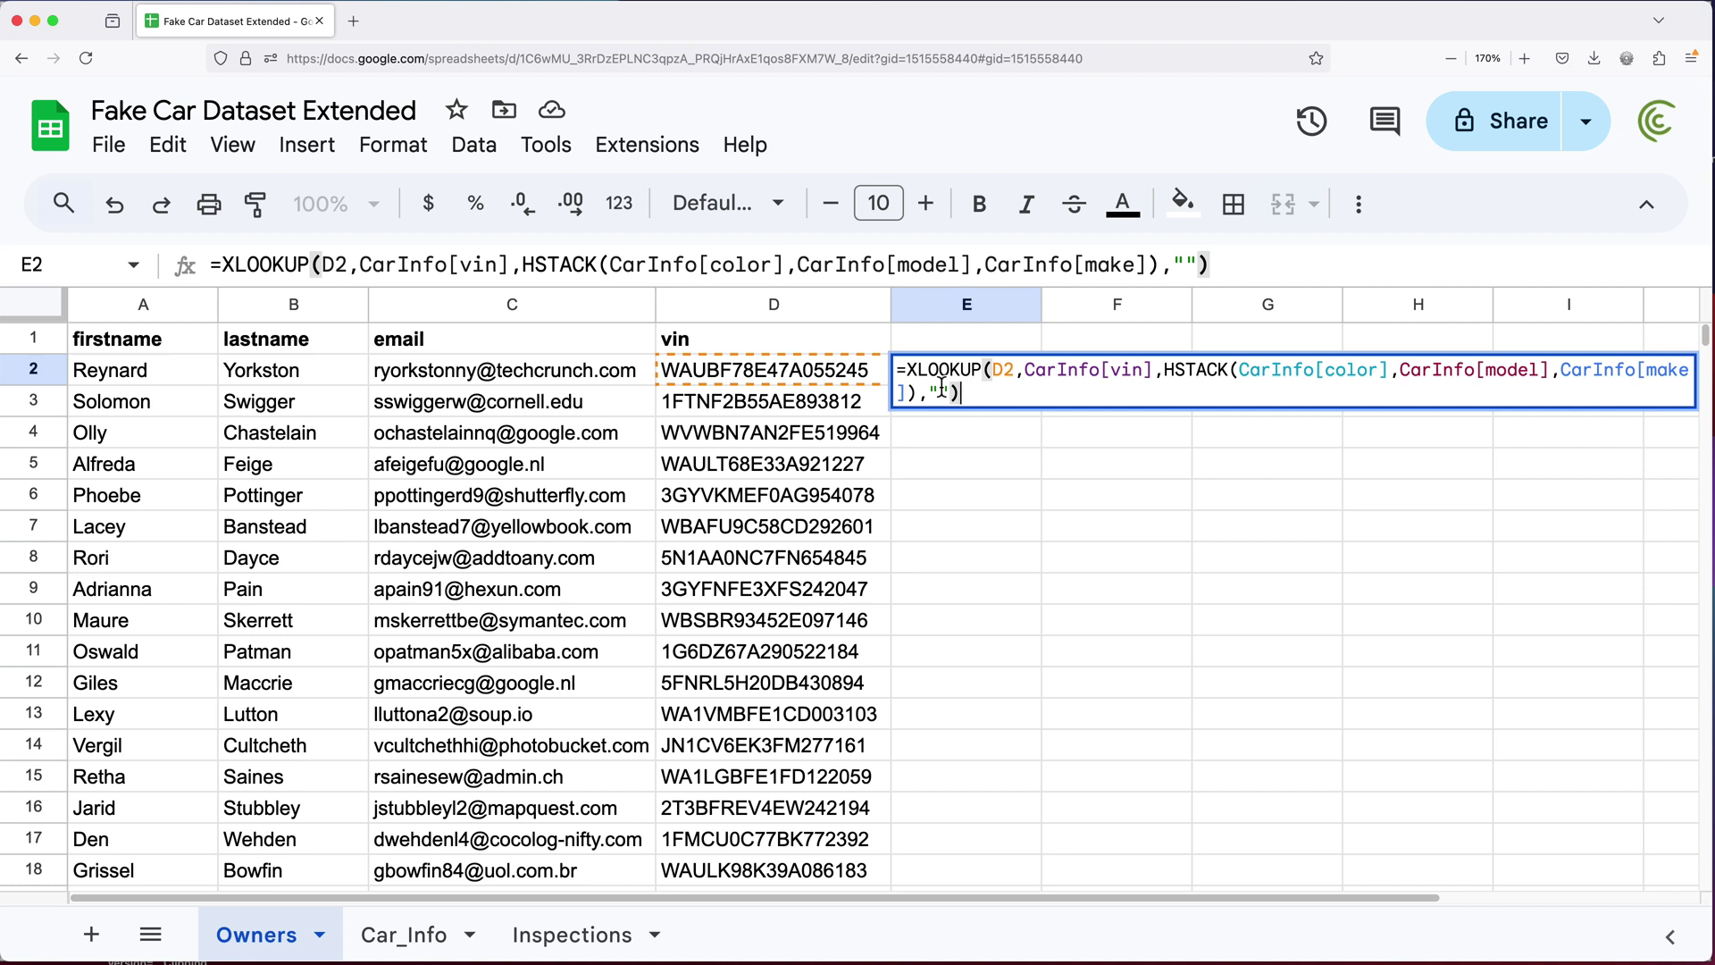
{"action": "key", "text": "Return"}
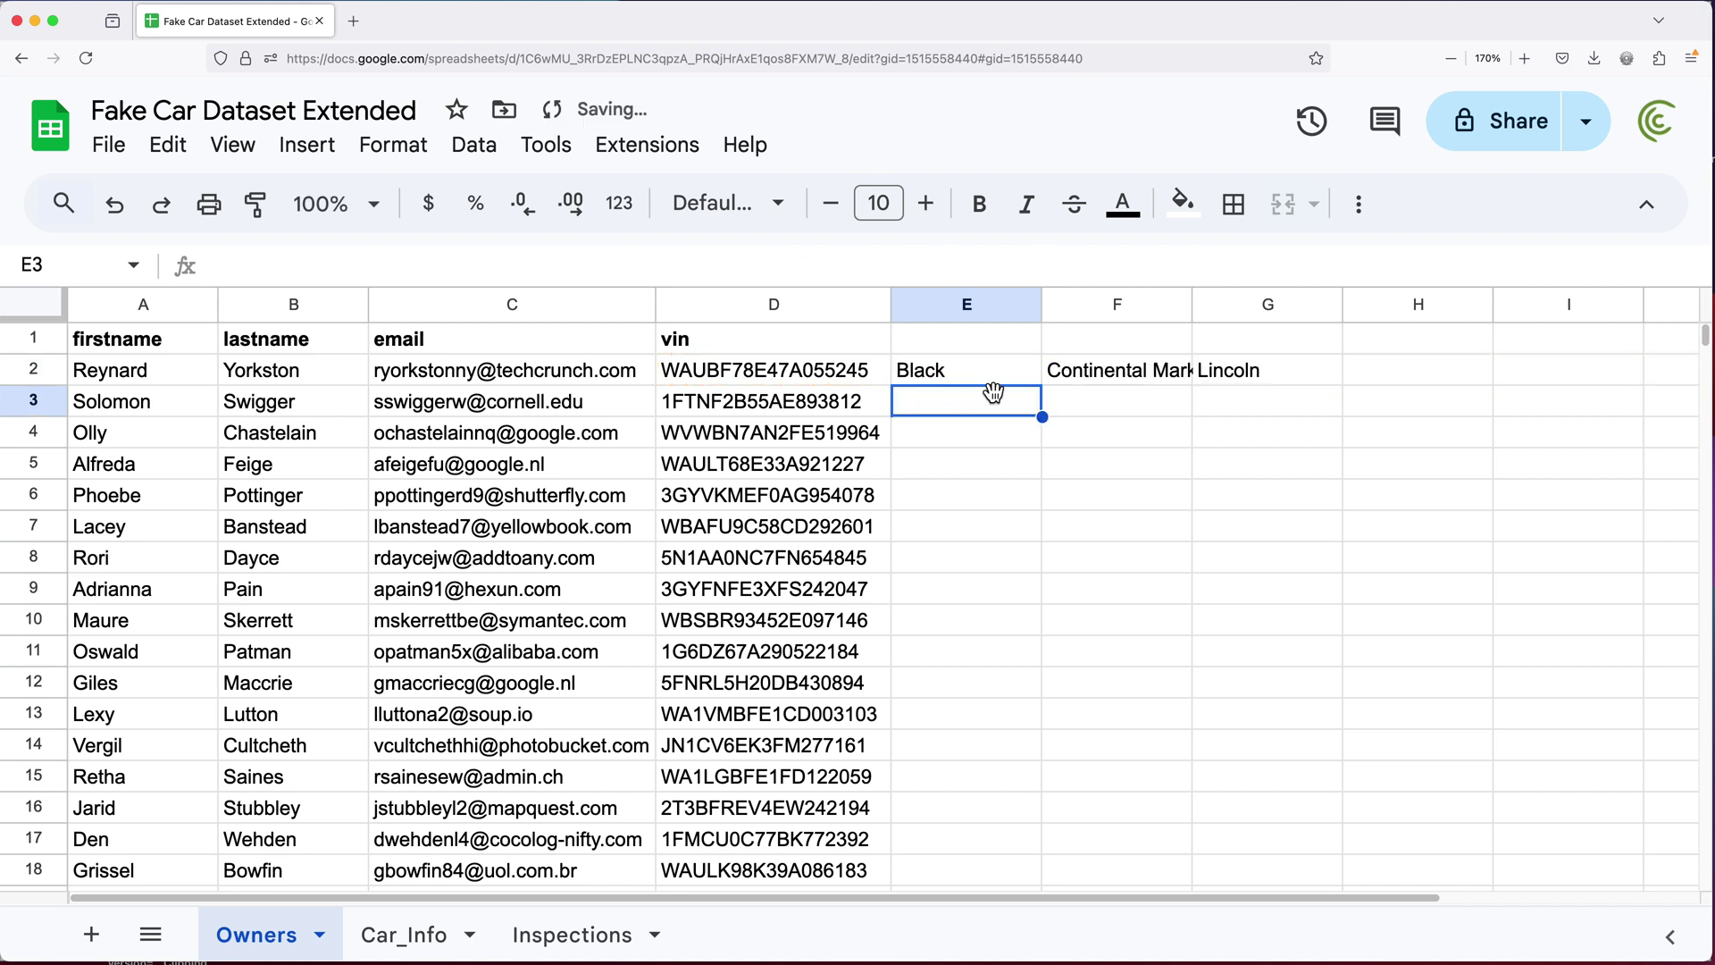
{"action": "left_click", "coordinate": [995, 376]}
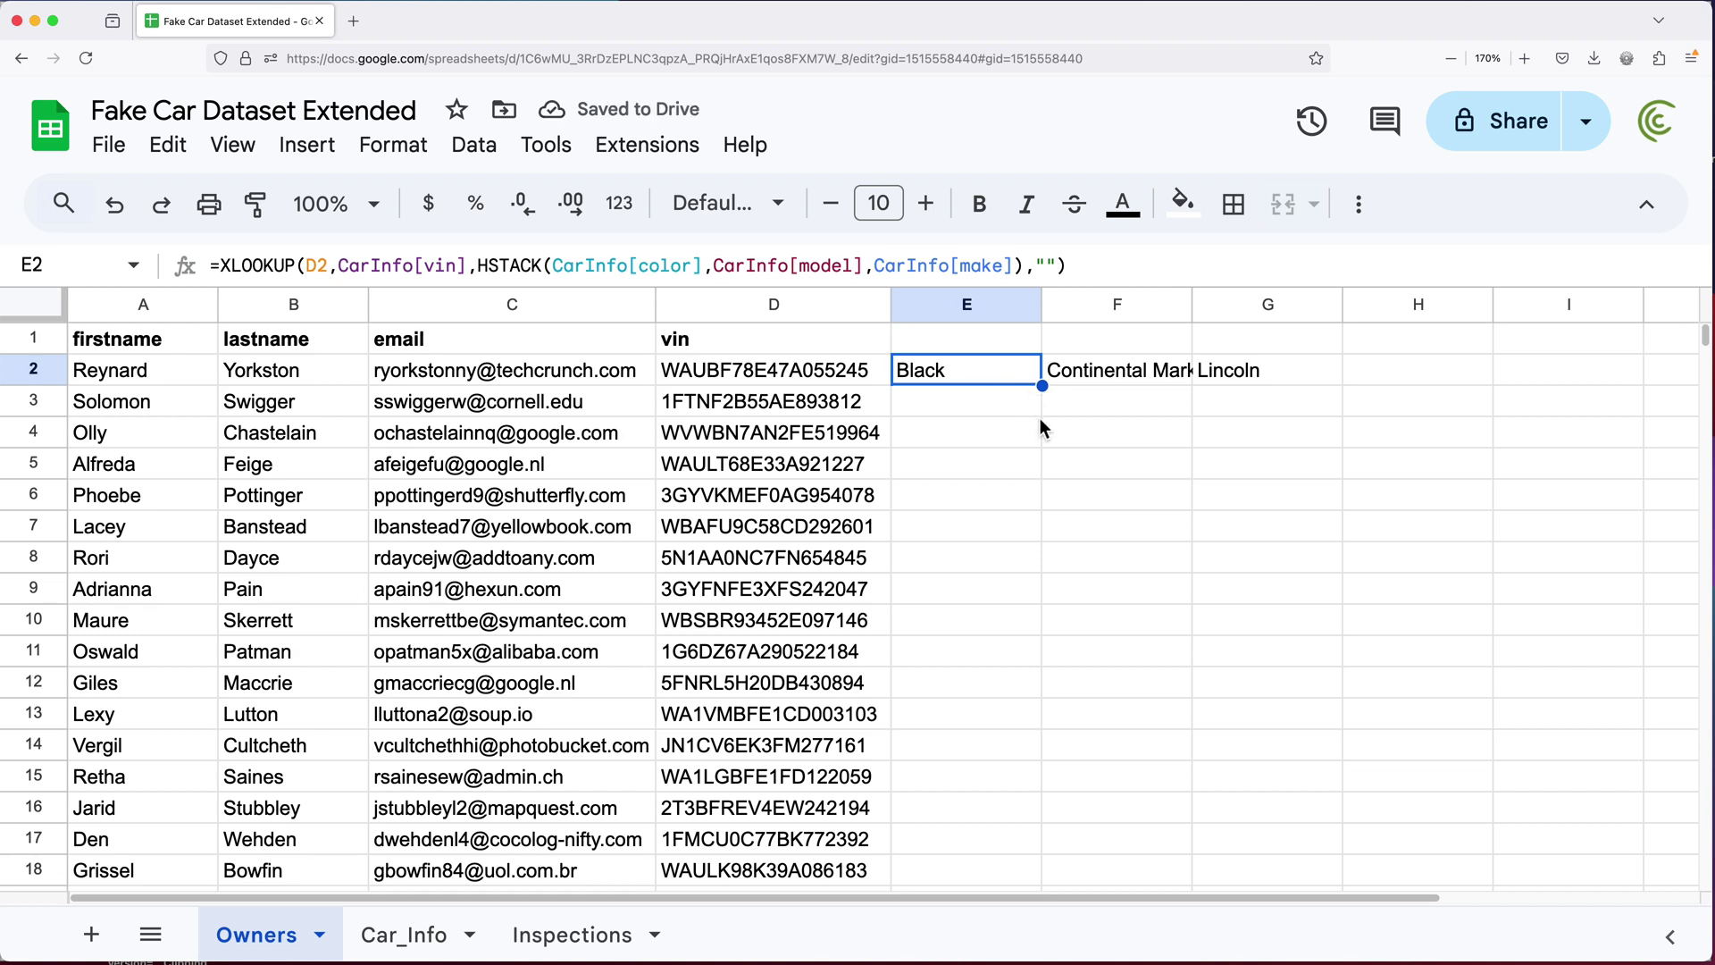
{"action": "left_click_drag", "start_coordinate": [1042, 388], "coordinate": [908, 897]}
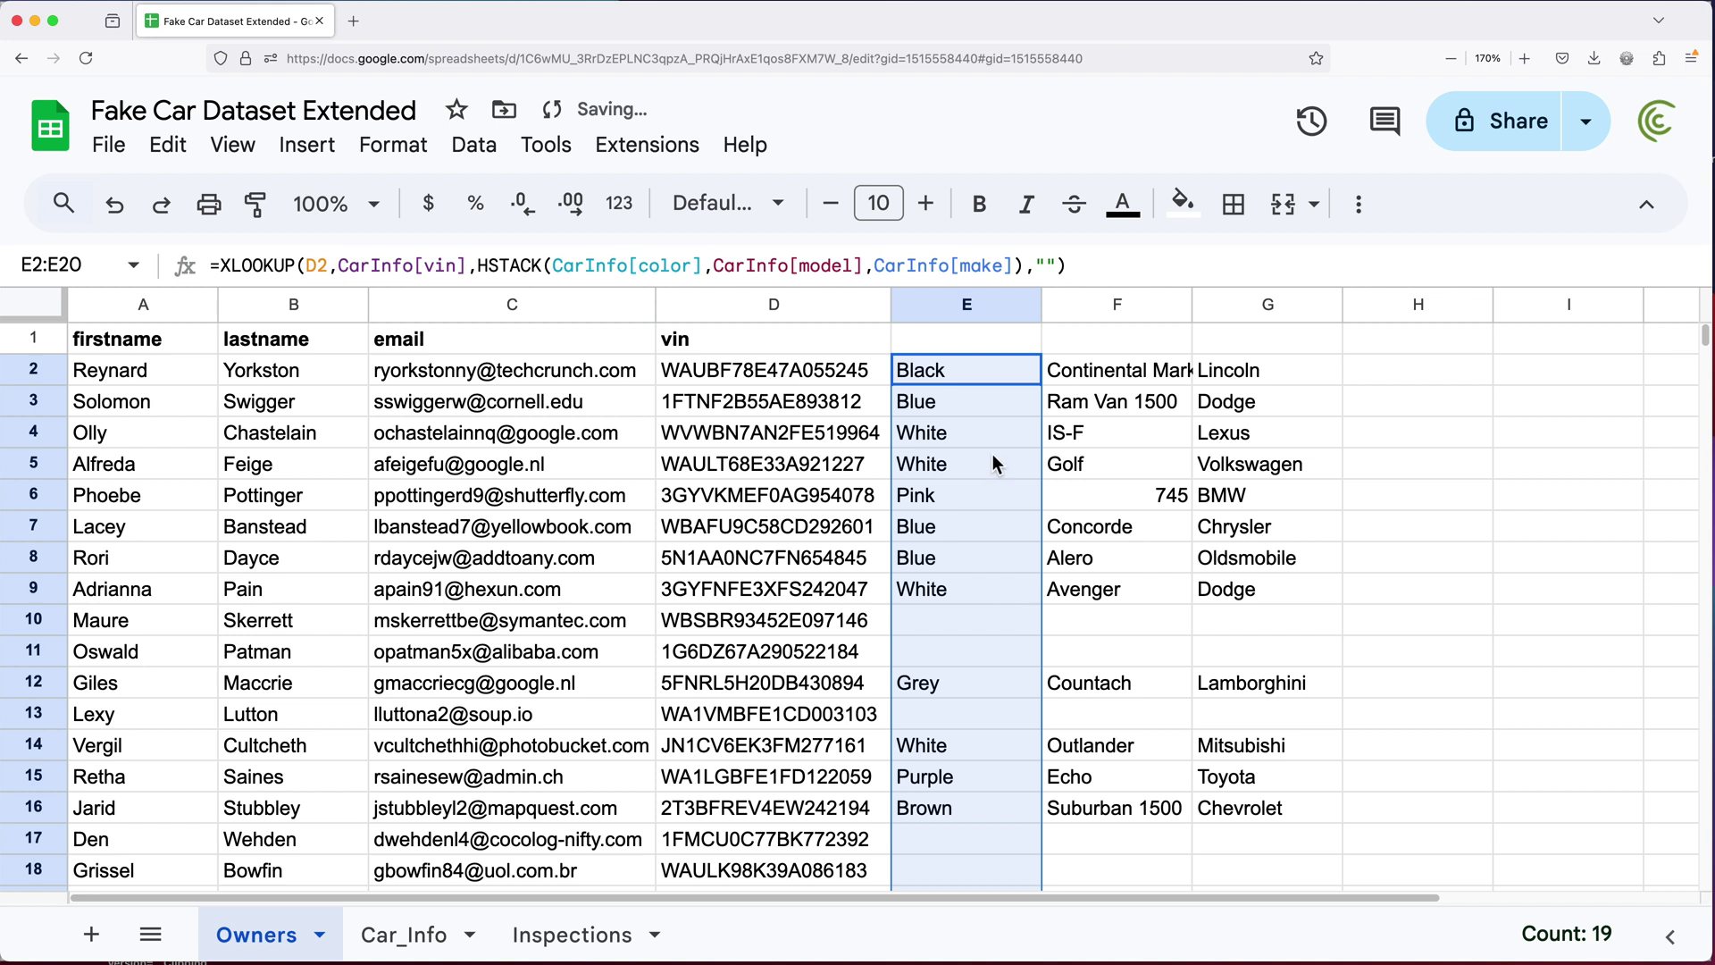
{"action": "double_click", "coordinate": [994, 374]}
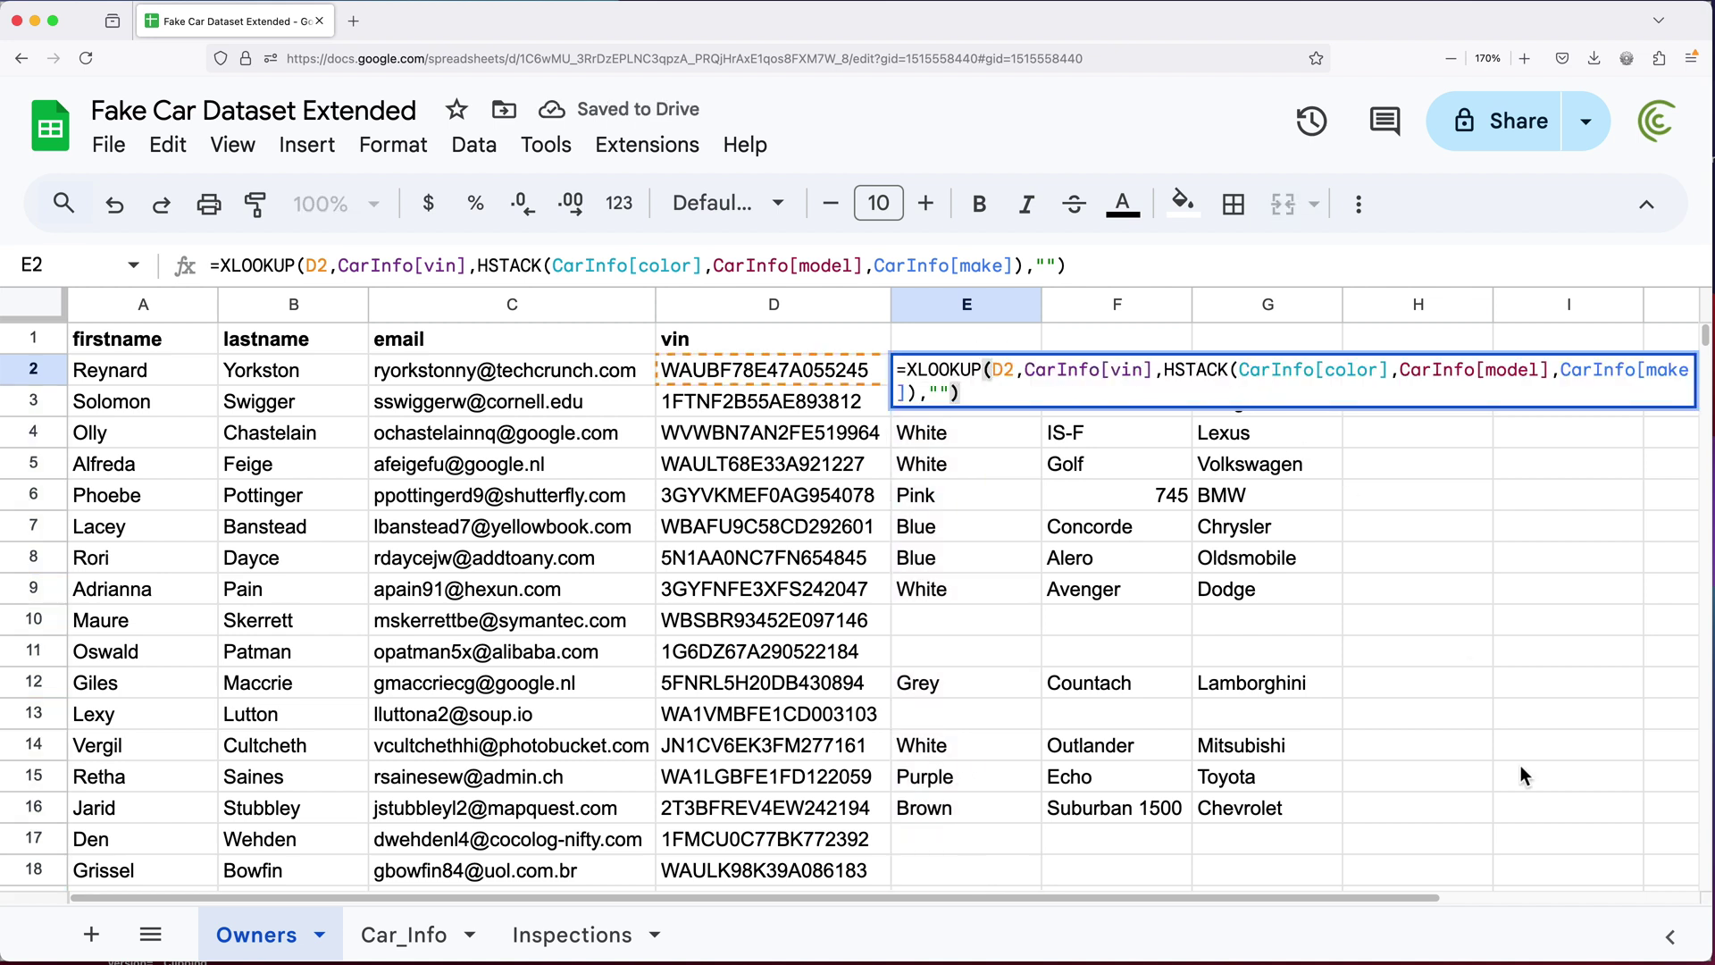